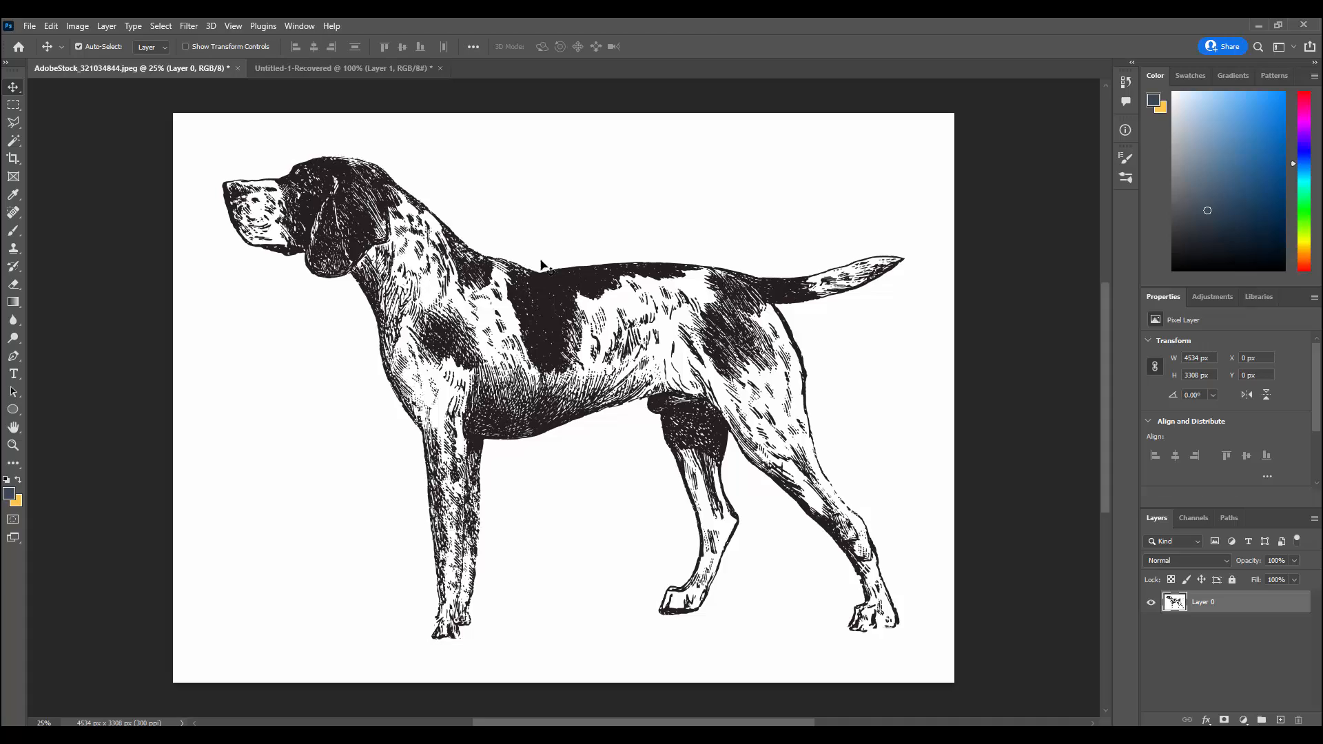
Step: Select the white background around the dog with the Magic Wand, delete it, and clear the selection
key(w)
click(706, 241)
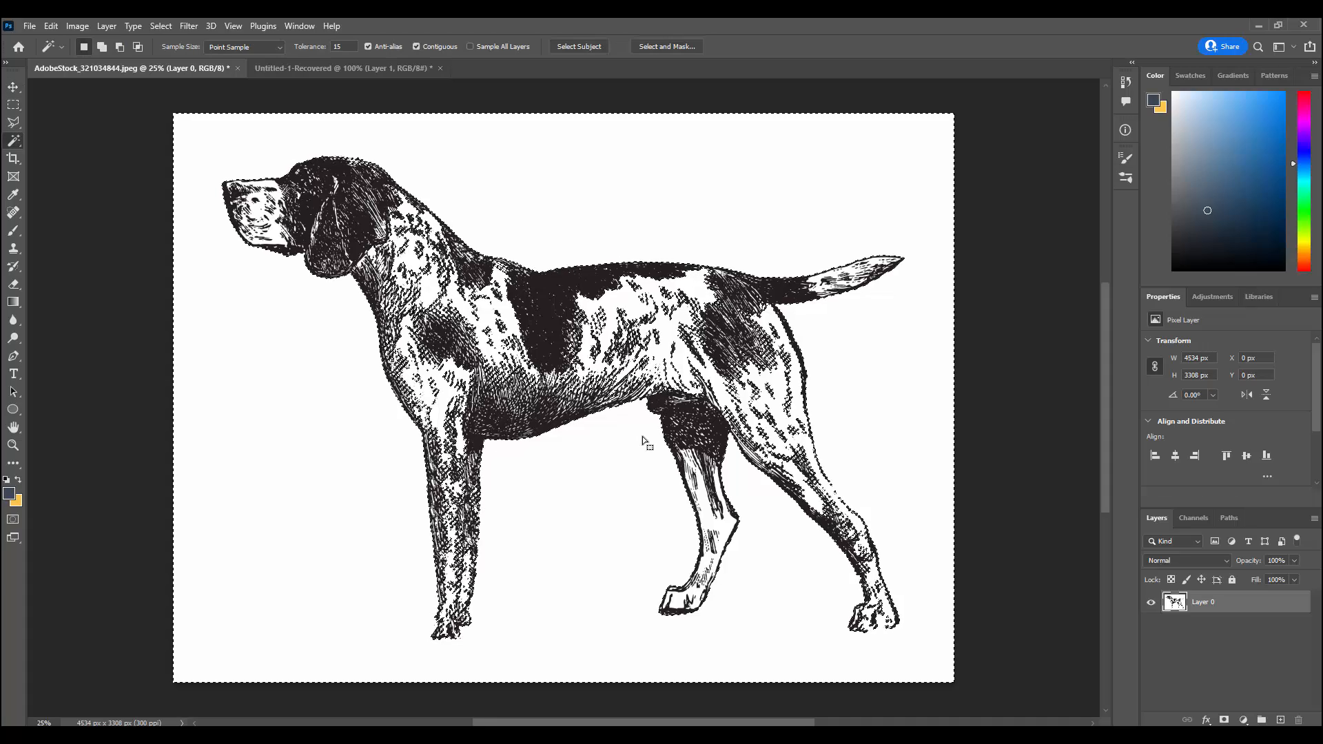
key(Delete)
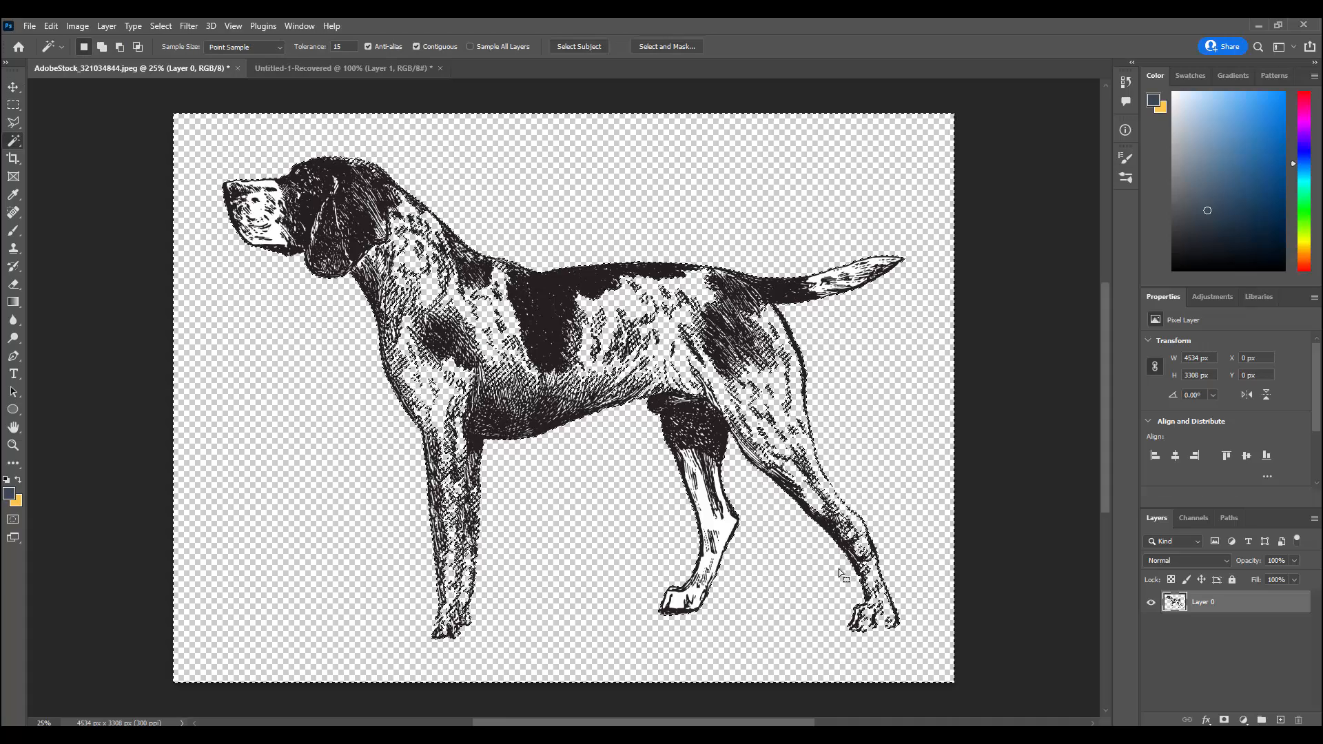
key(ctrl+d)
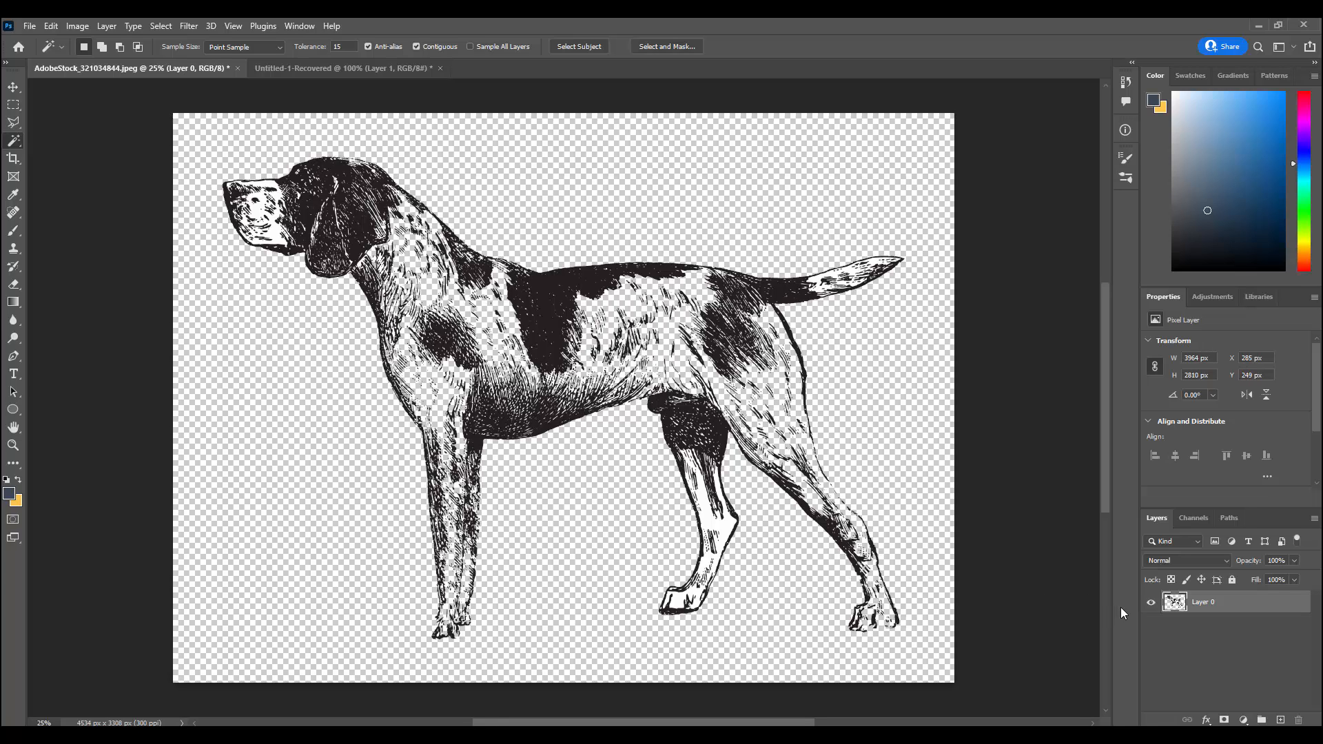
Step: Add a new layer beneath the dog layer and fill it with the yellow-orange swatch colour
click(1280, 720)
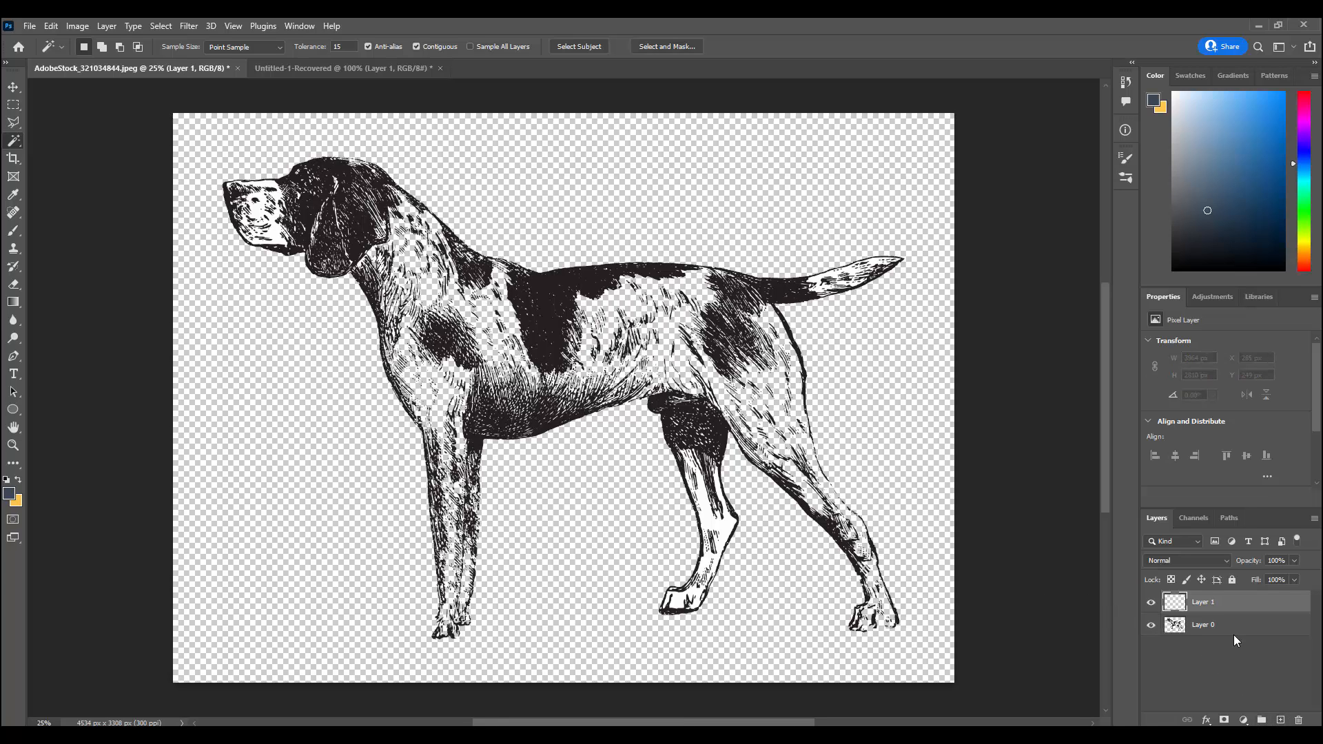
drag(1199, 603, 1200, 628)
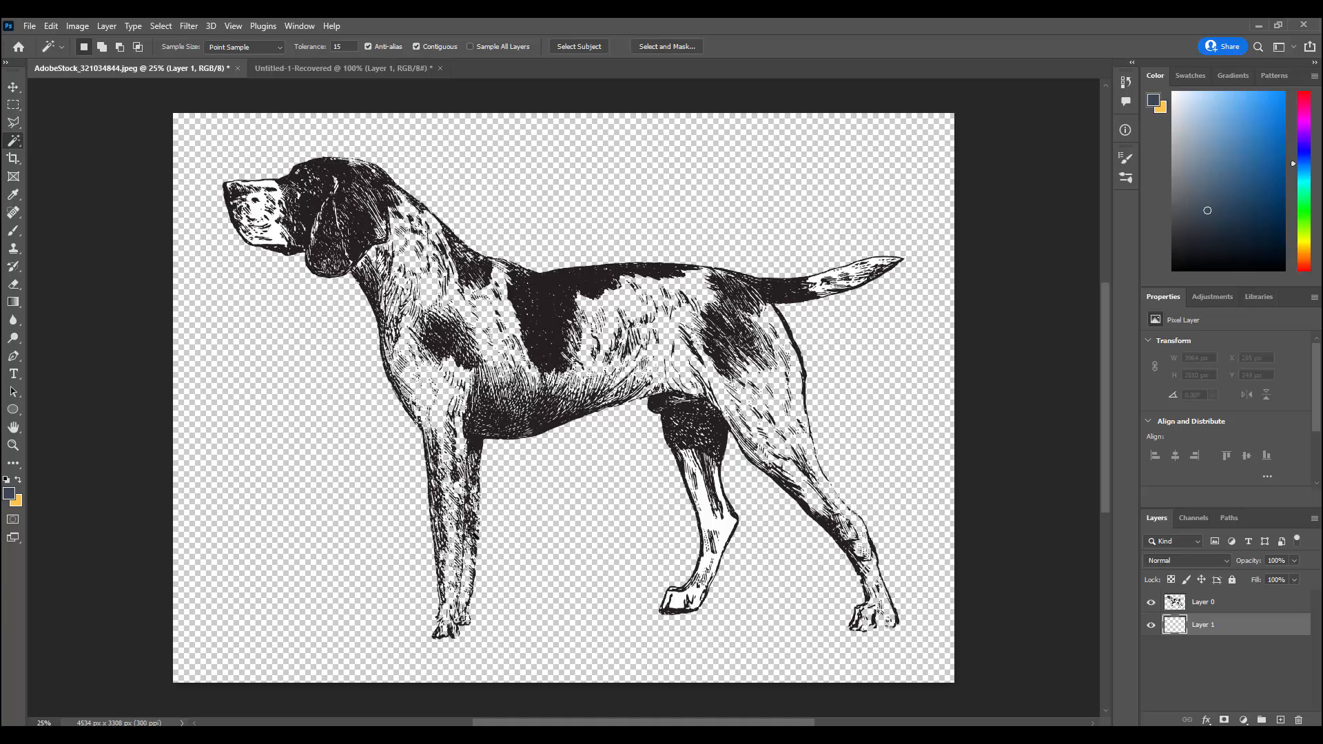
key(x)
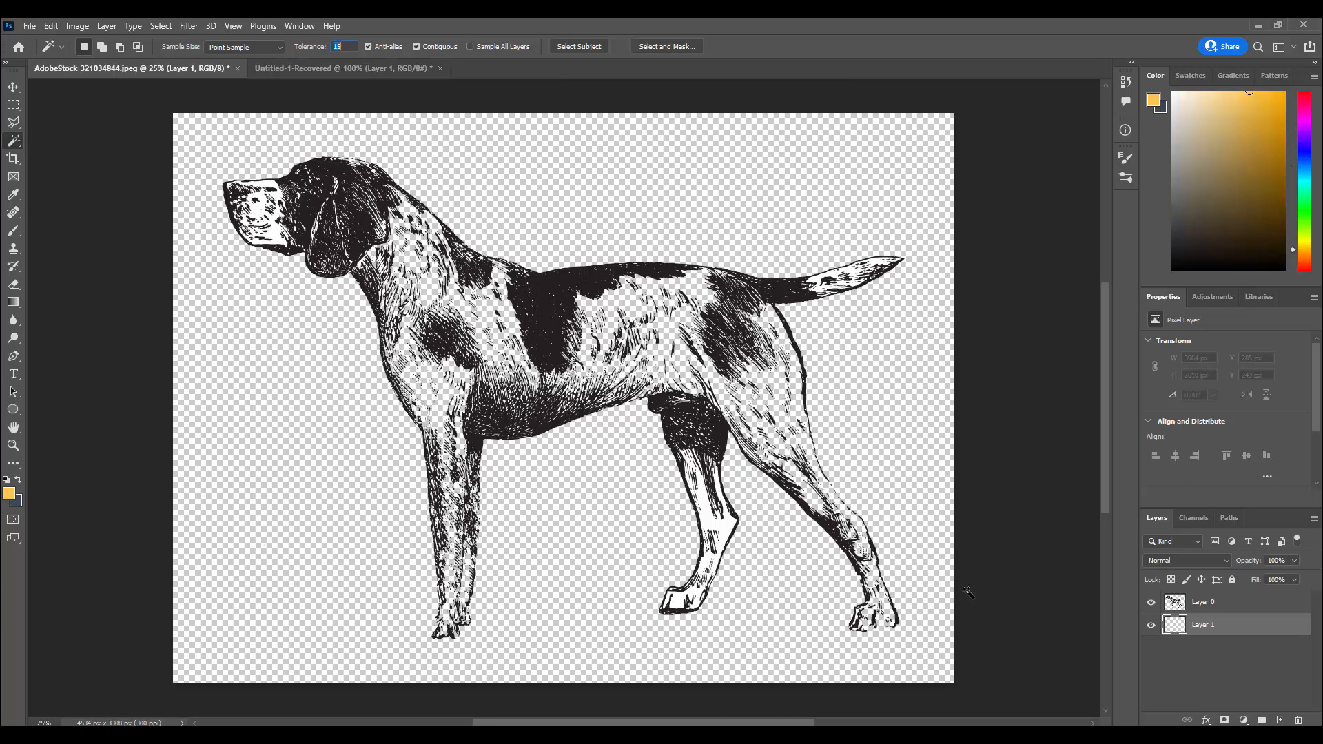
key(alt+BackSpace)
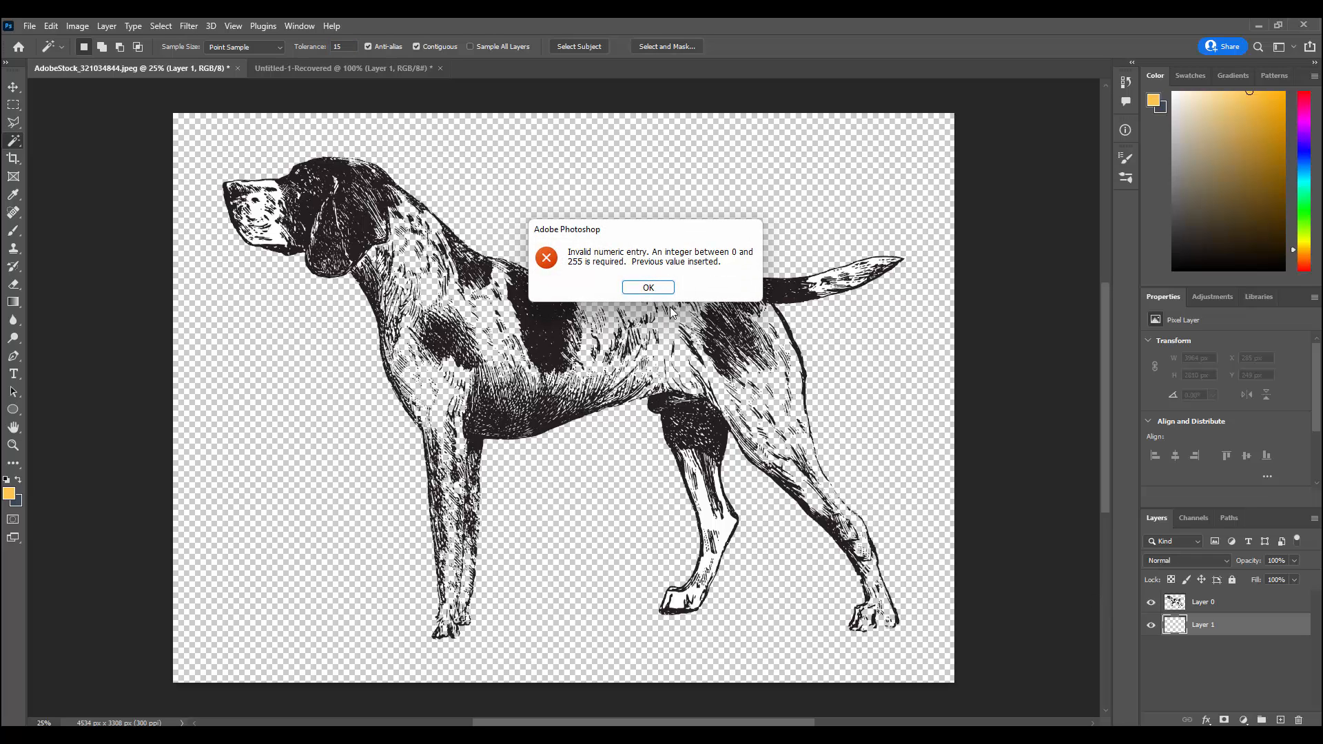
click(669, 290)
key(i)
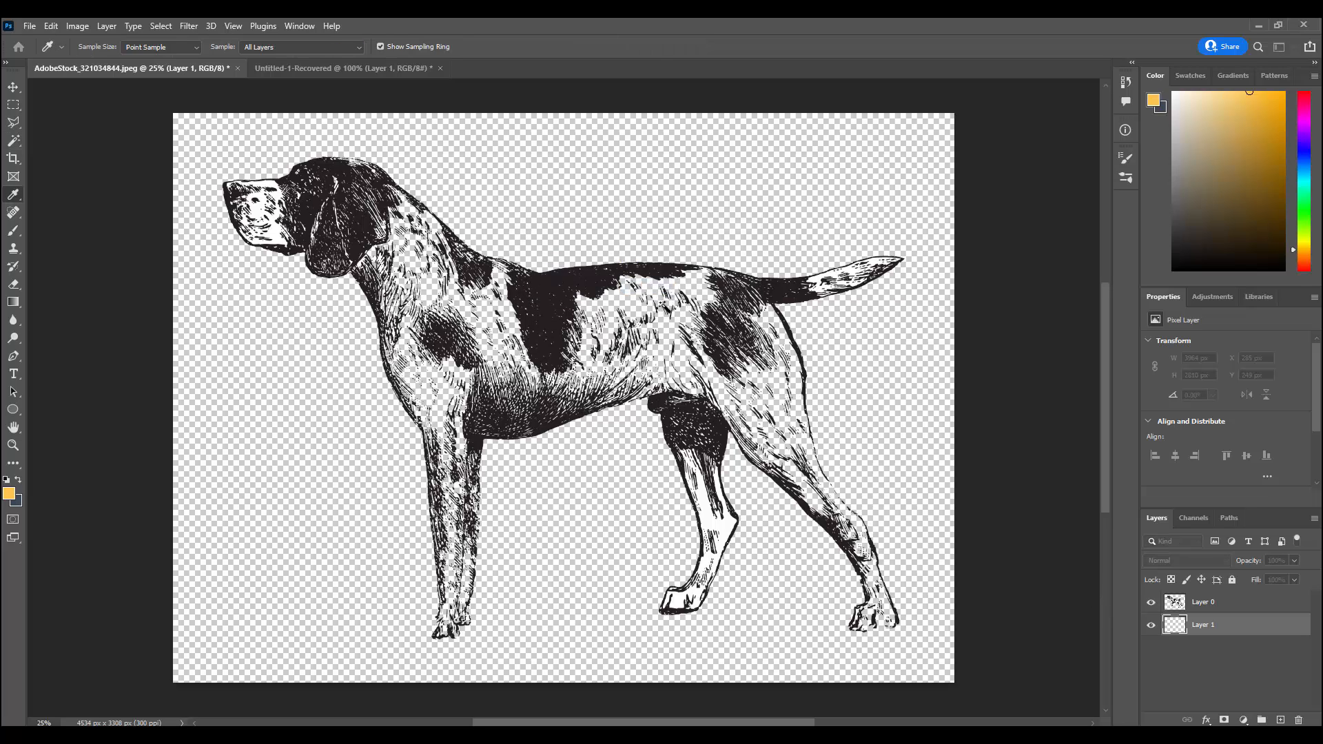
key(w)
key(alt+BackSpace)
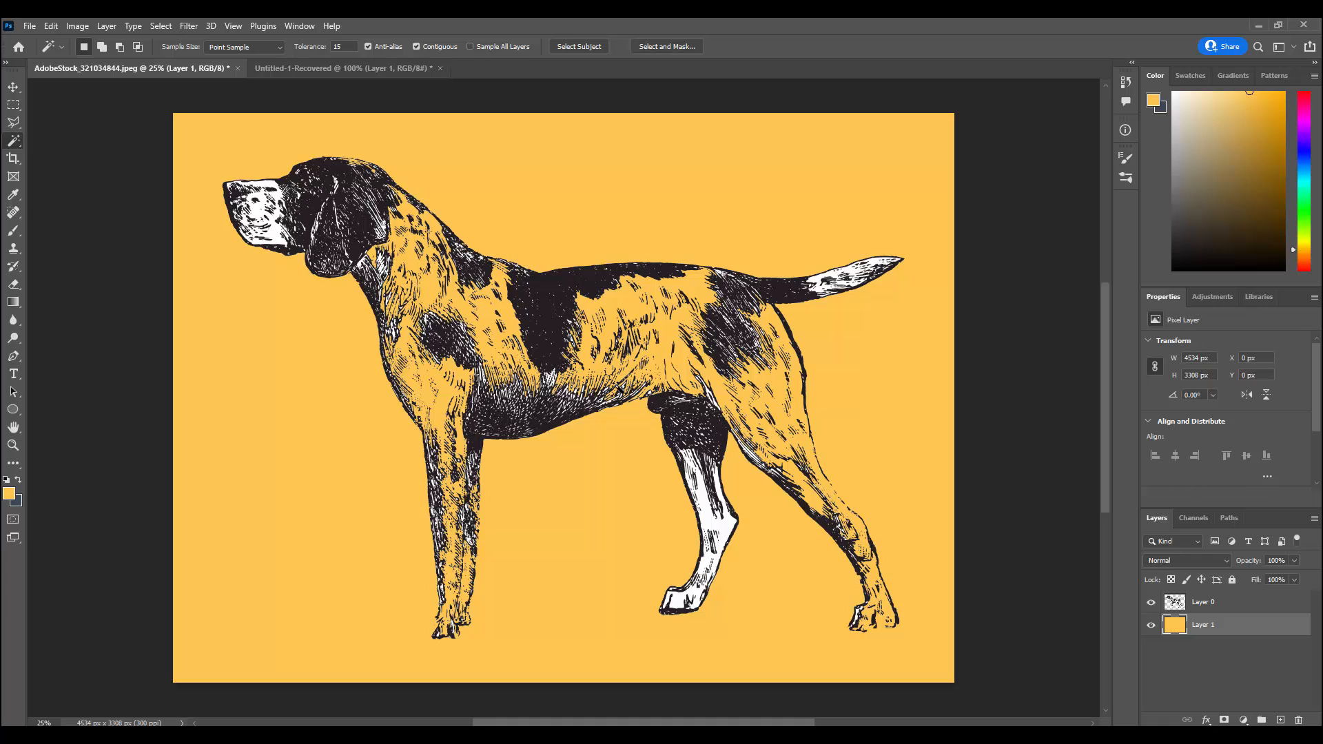
Step: Try filling the yellow background layer with dark blue and undo the fill
click(1194, 599)
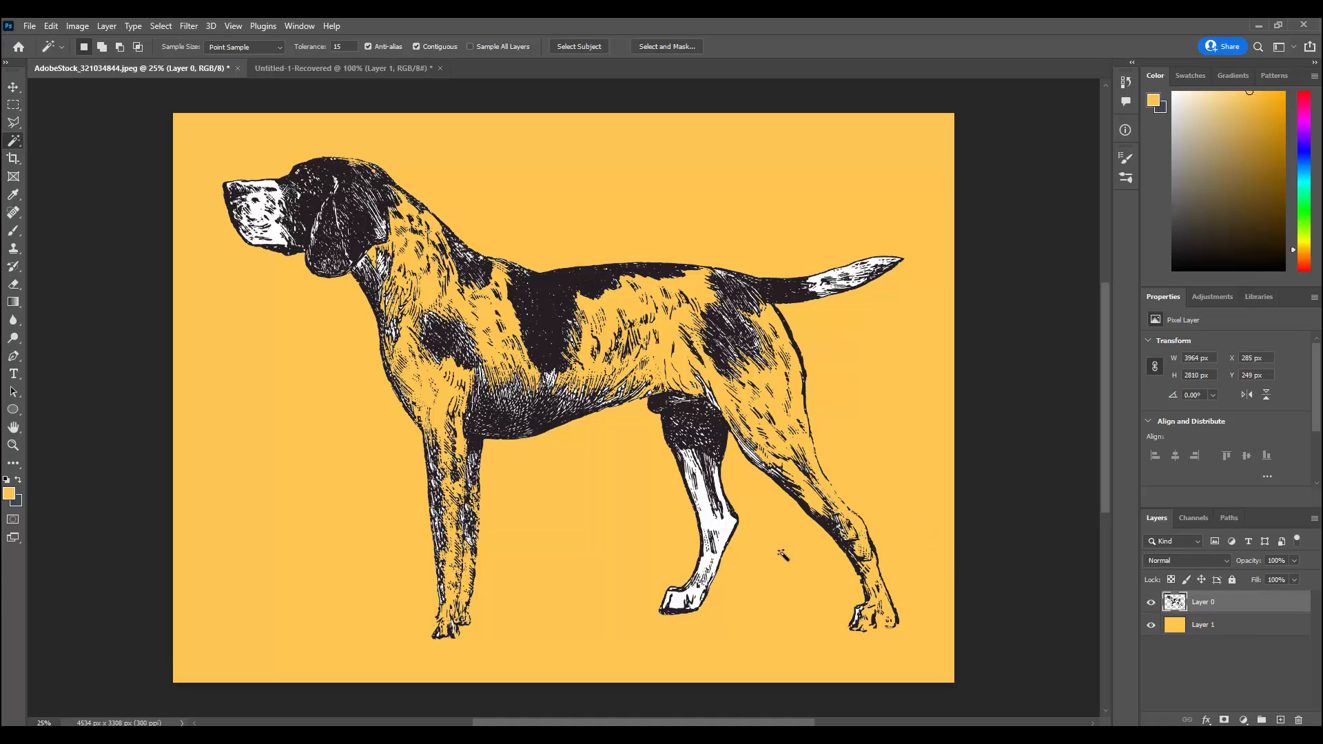
key(i)
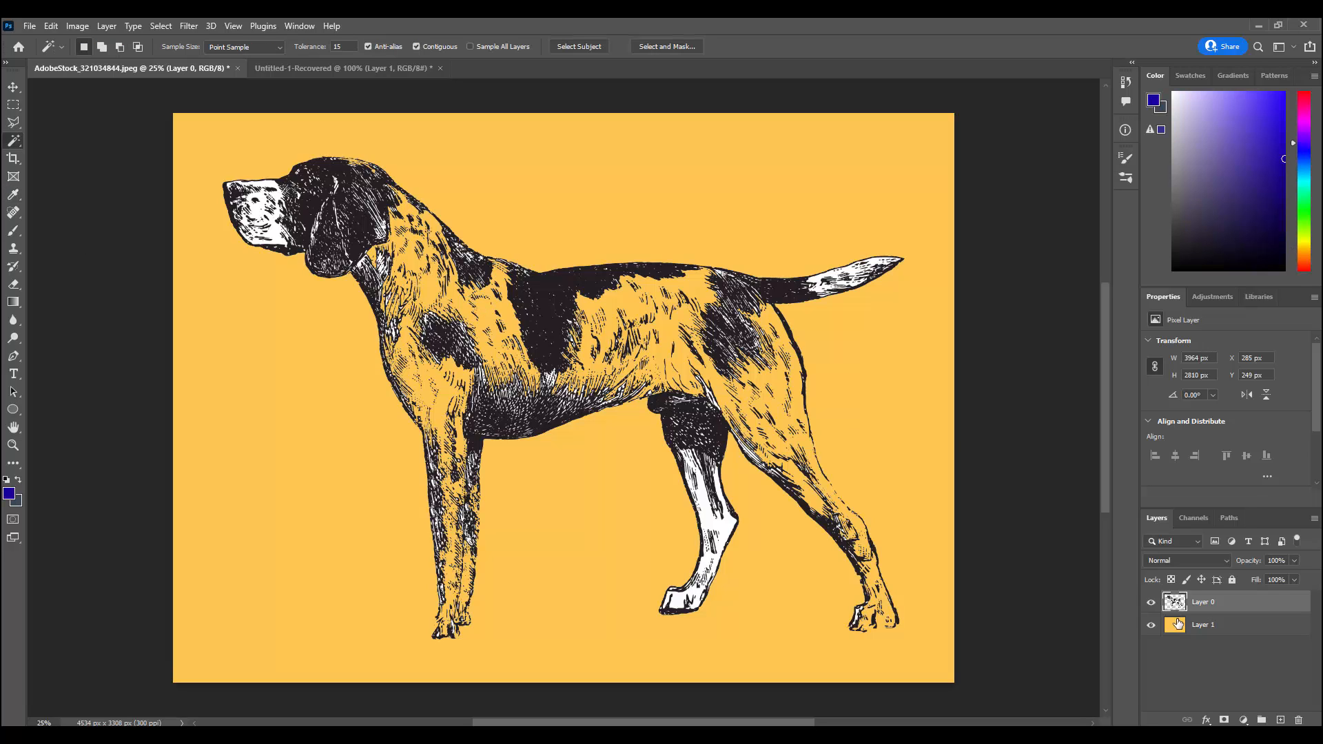
click(1151, 624)
click(1152, 624)
click(1187, 624)
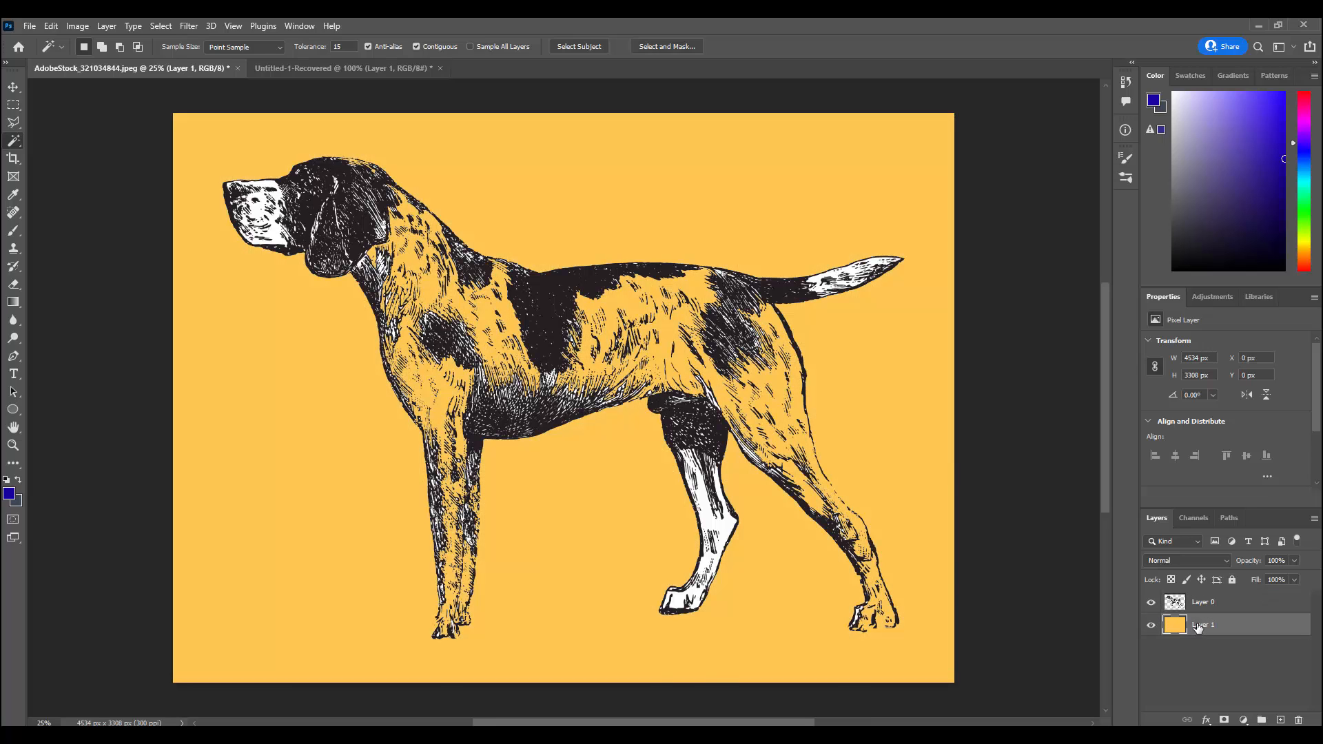
key(alt+BackSpace)
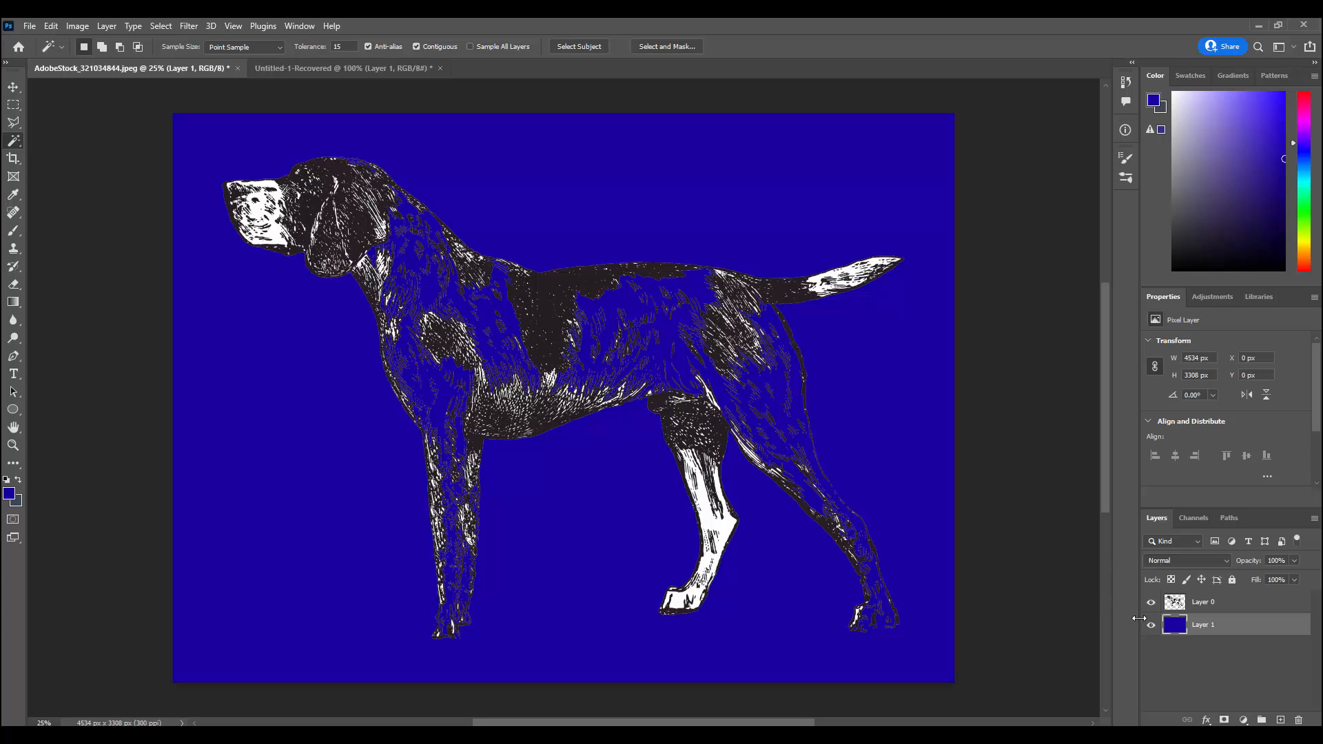
key(ctrl+z)
Step: Delete the enclosed white areas in the hind leg, muzzle and tail from the dog layer with the Magic Wand, and deselect
click(706, 511)
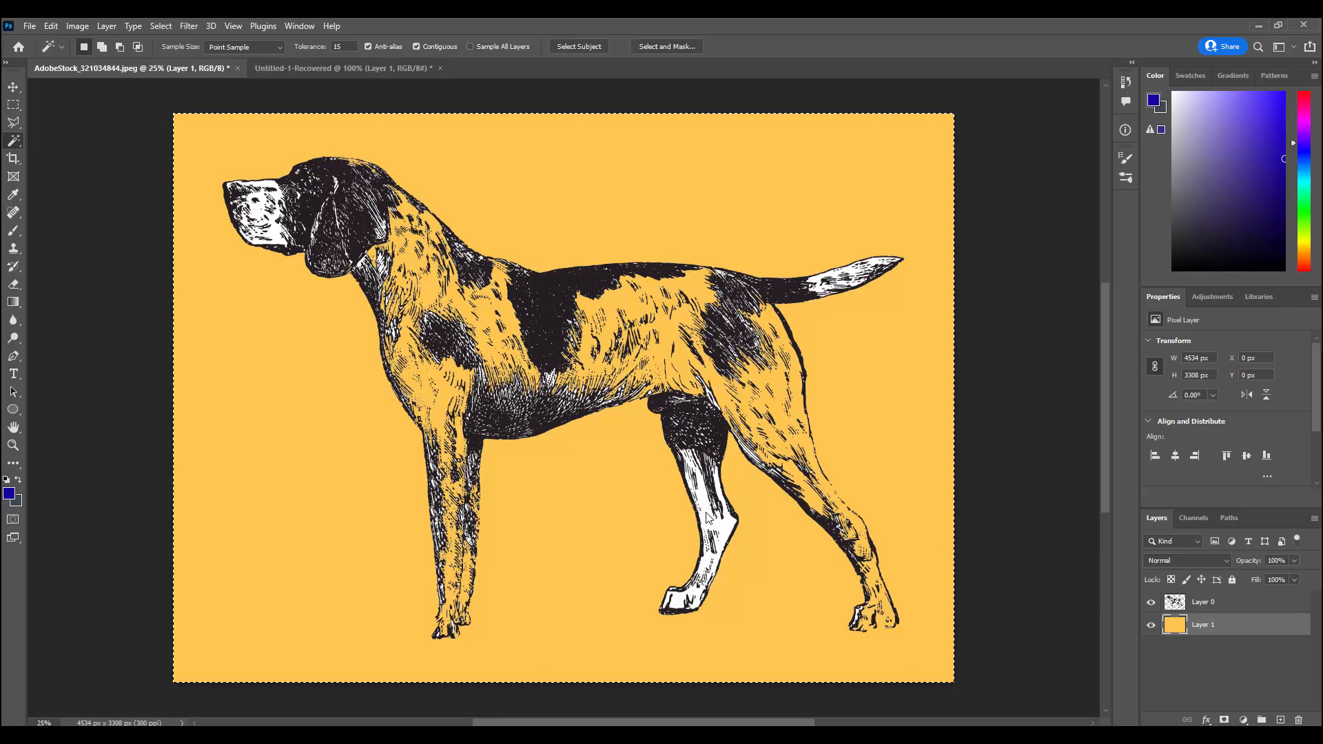
click(1278, 609)
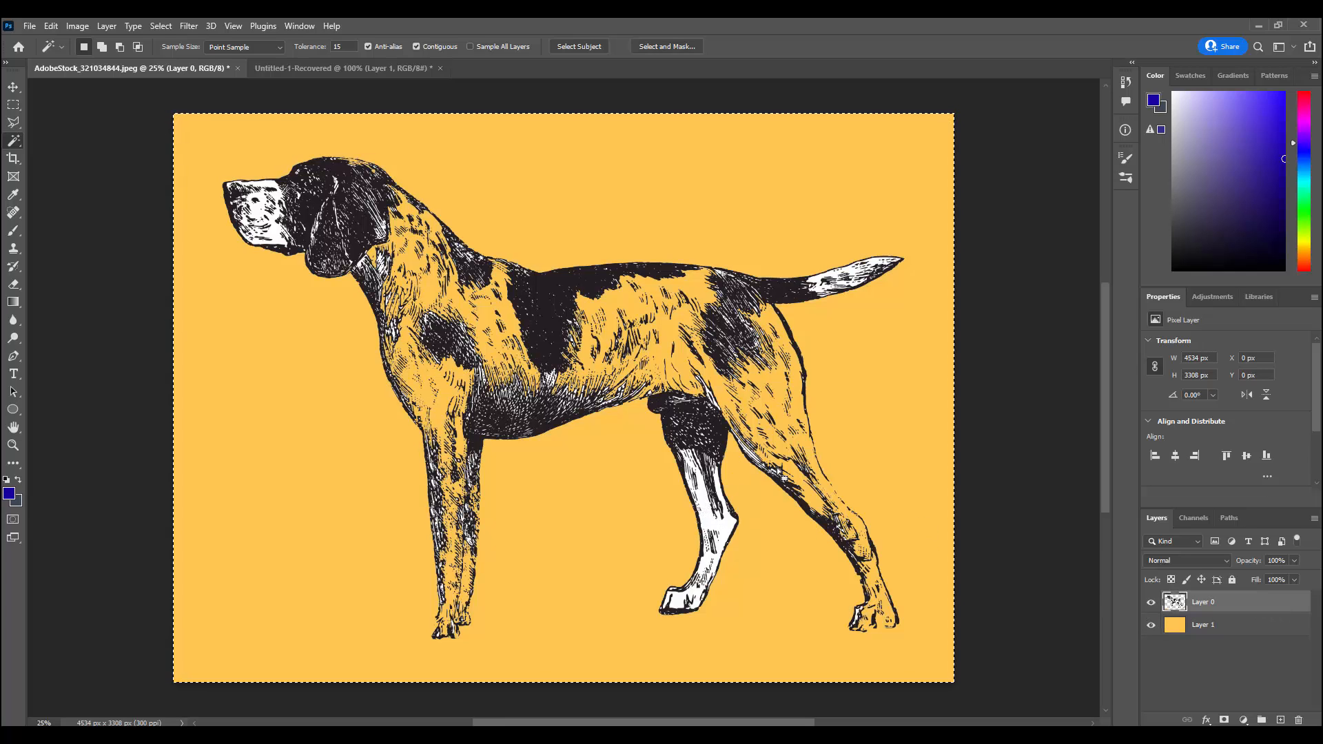
click(717, 515)
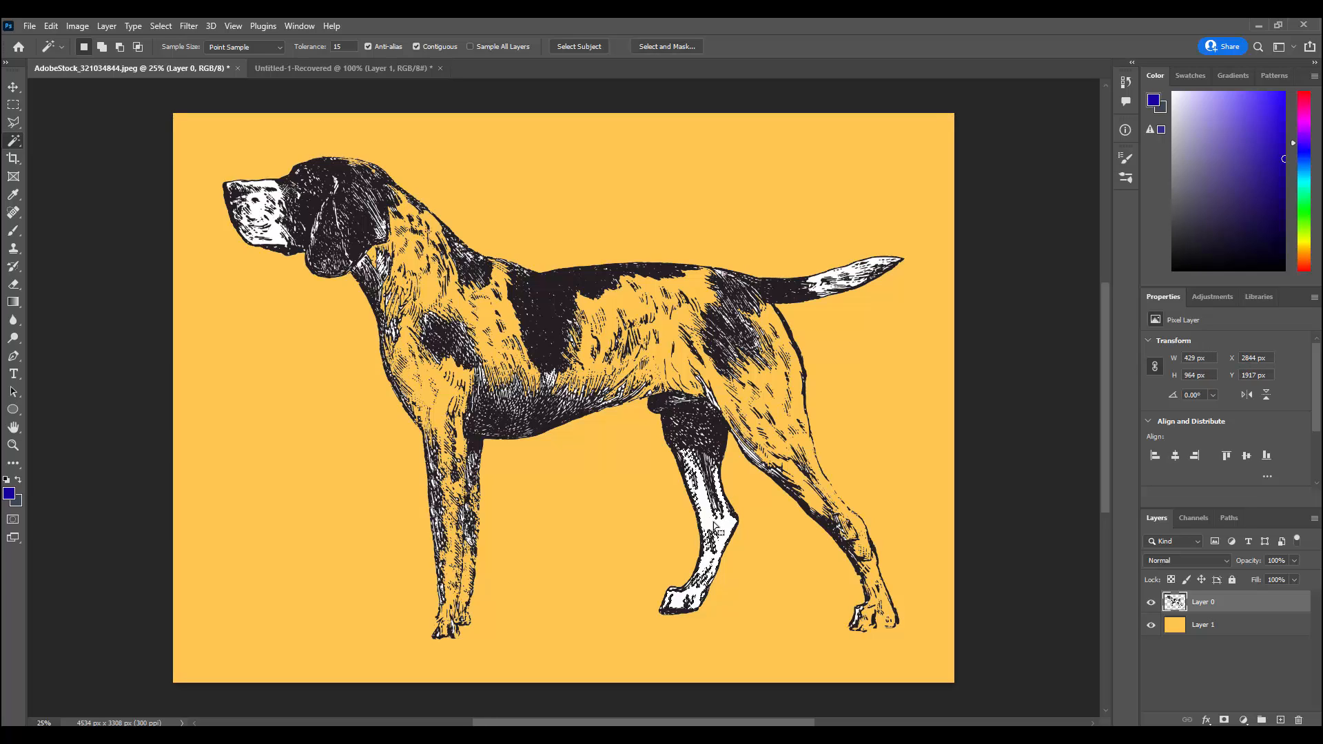
key(Delete)
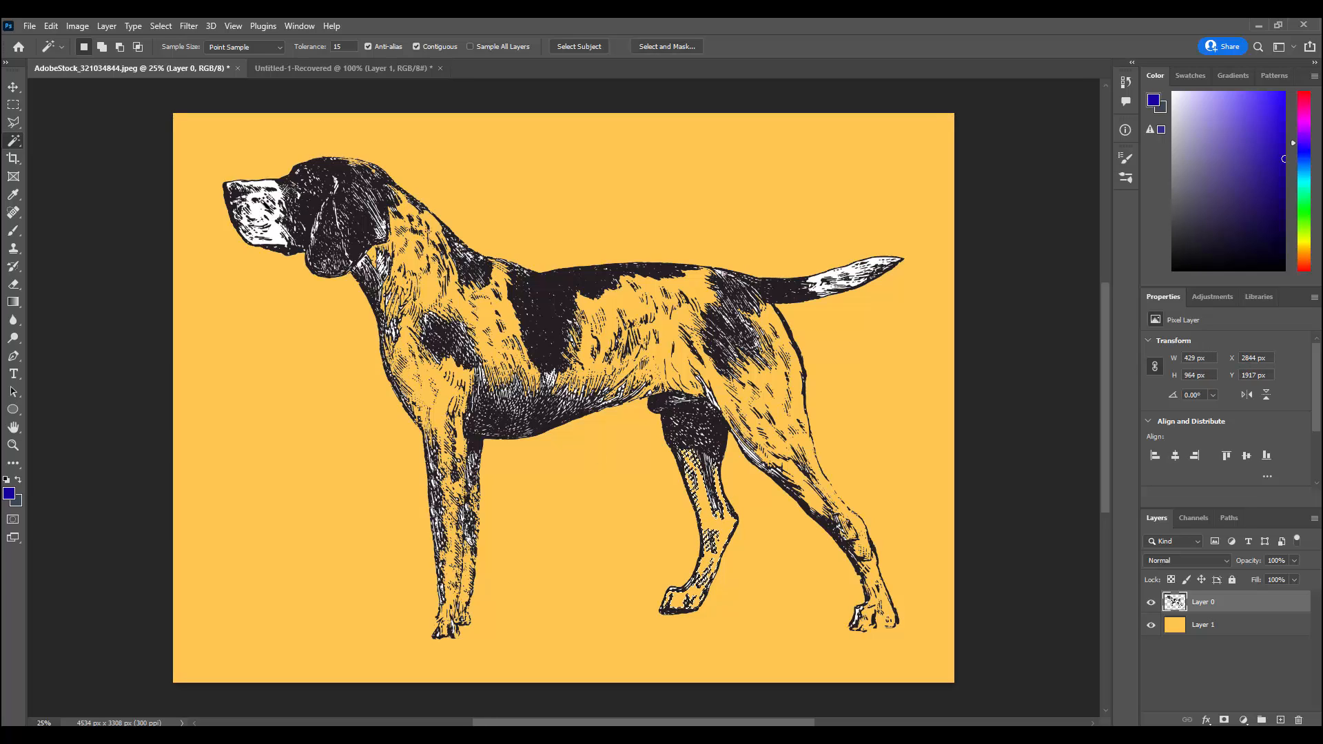
click(263, 203)
key(Delete)
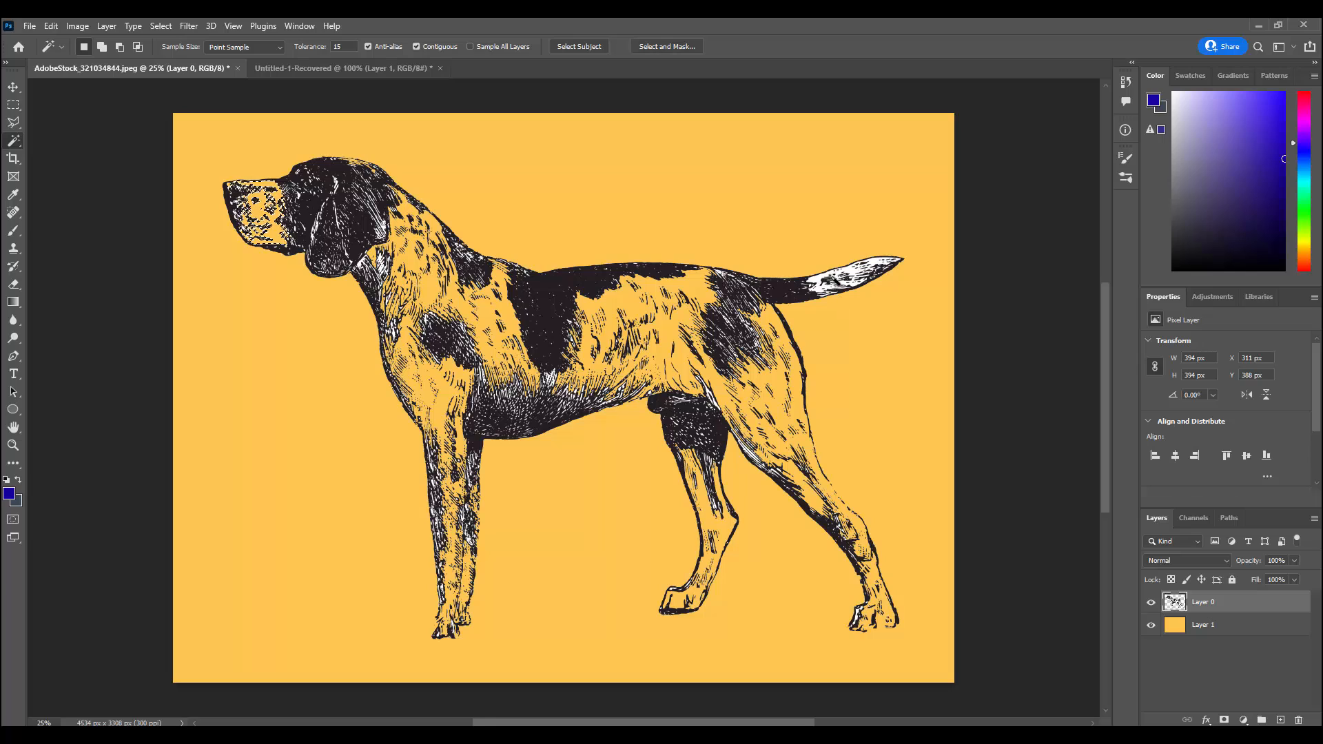
click(833, 275)
key(Delete)
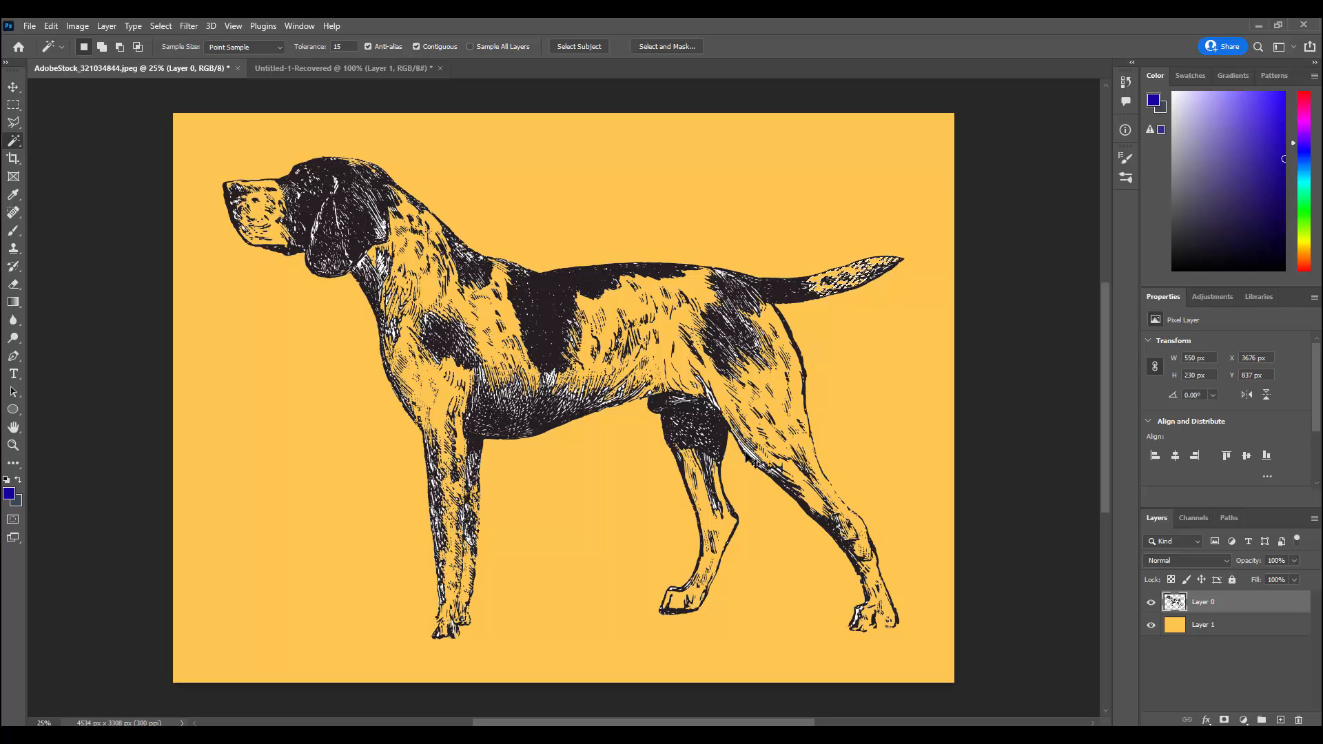
key(ctrl+d)
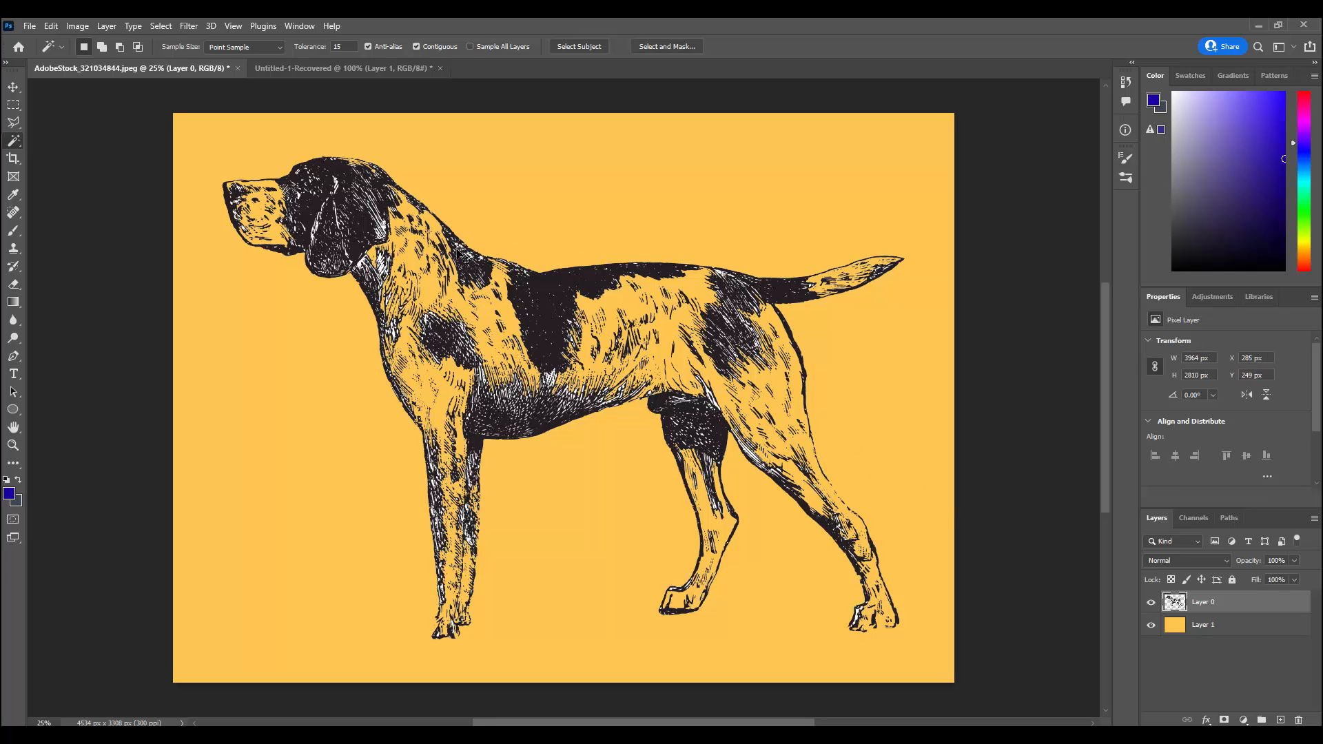
Step: Delete the white highlights at the back edge and top of the dog's ear with the Magic Wand
key(ctrl+plus)
key(ctrl+plus)
scroll(165, 254, up, 3)
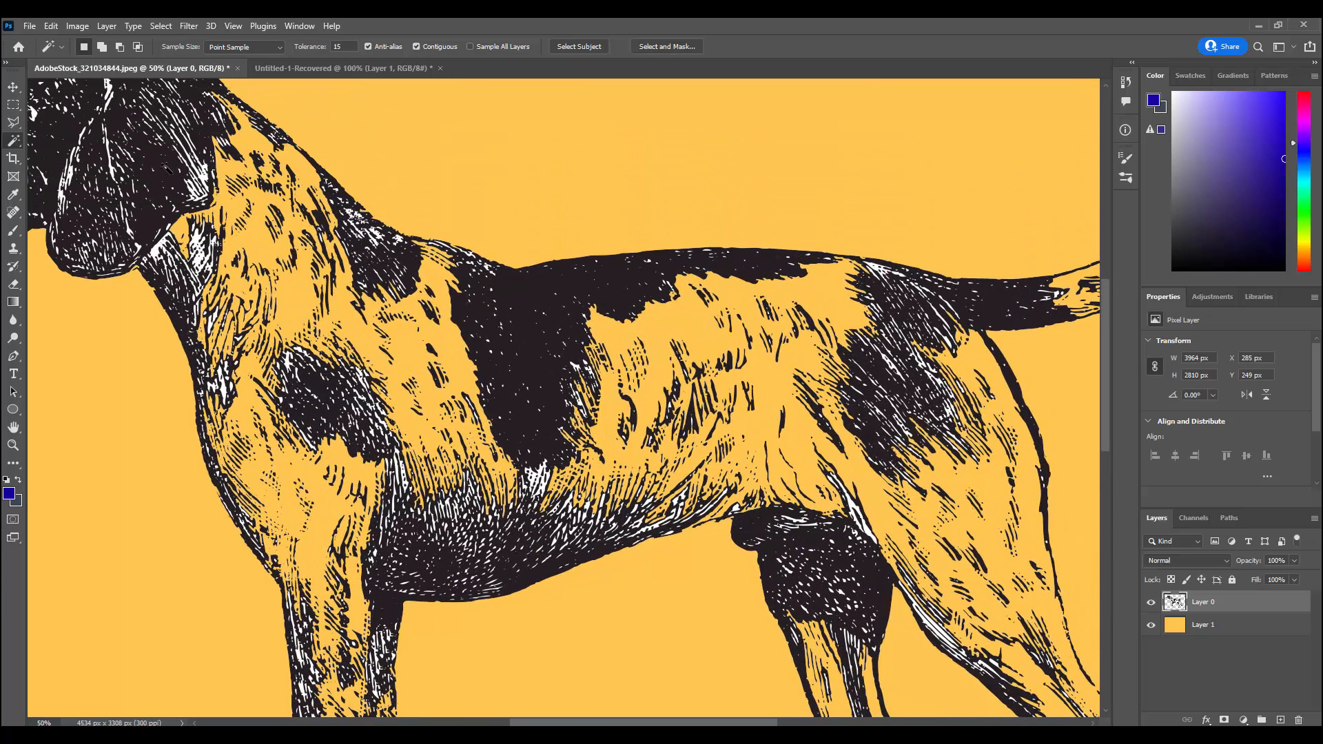
click(205, 179)
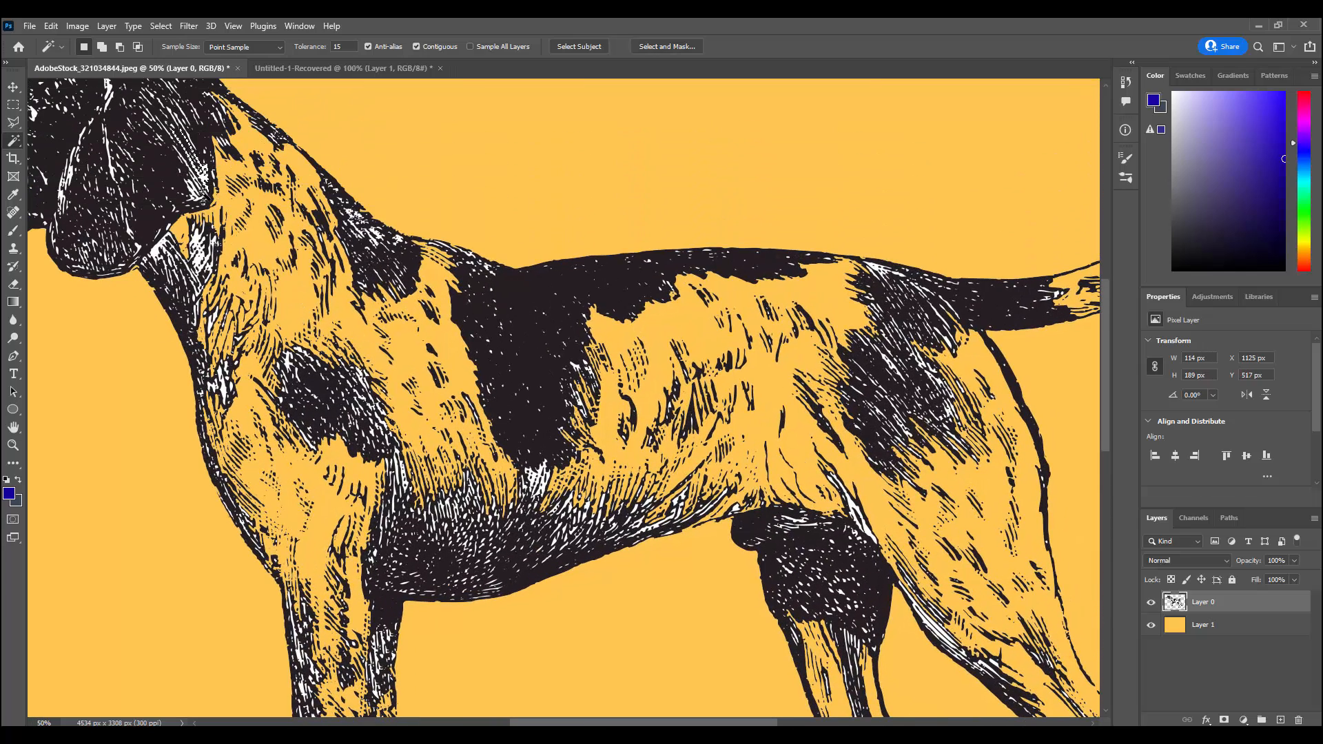
key(Delete)
key(ctrl+d)
key(ctrl+minus)
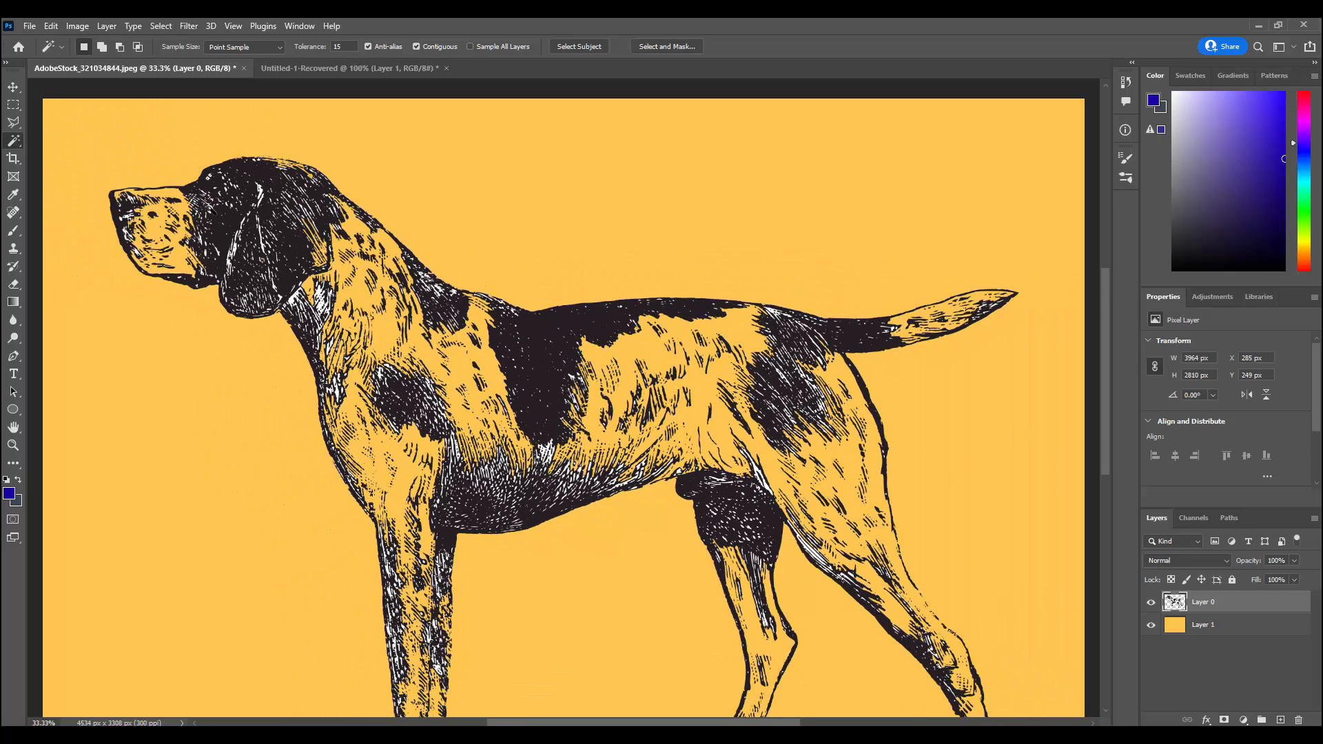
click(211, 213)
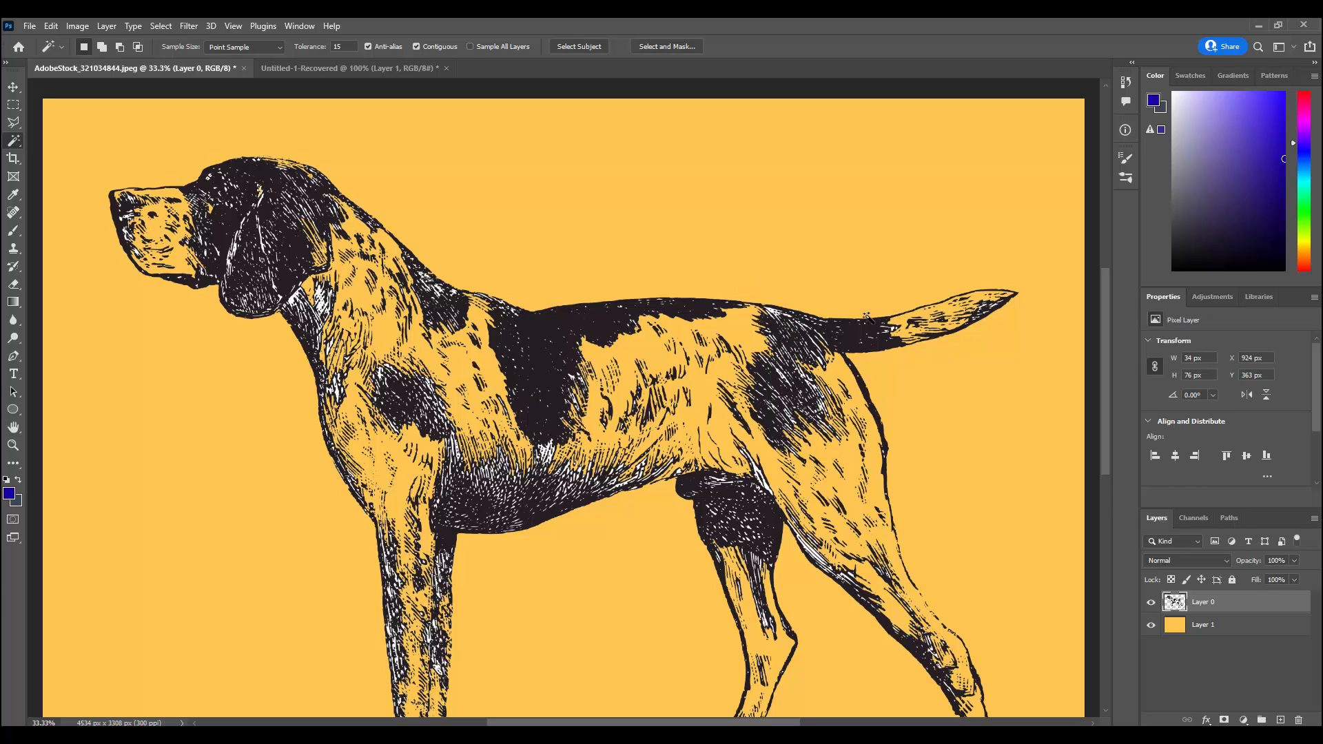
Step: Try a white Color Overlay effect on the dog layer and undo it
key(v)
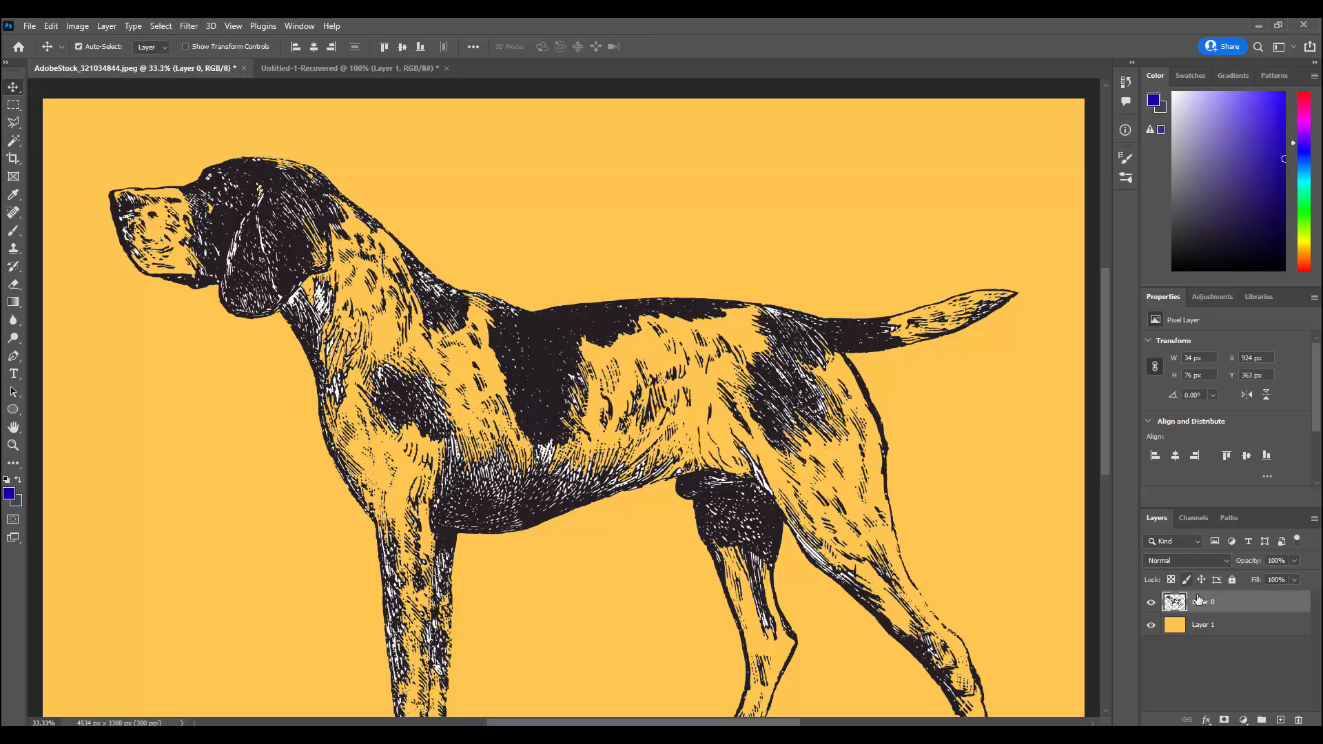
click(1205, 721)
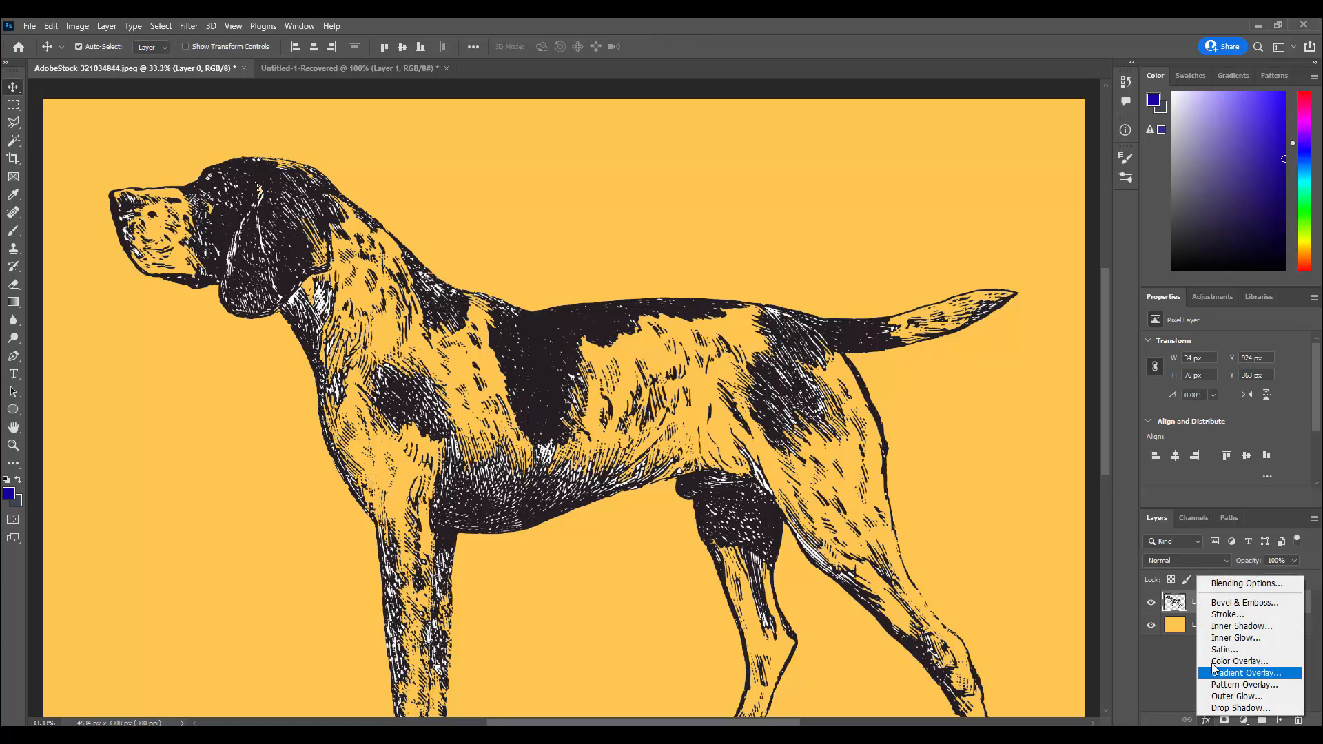
click(1225, 662)
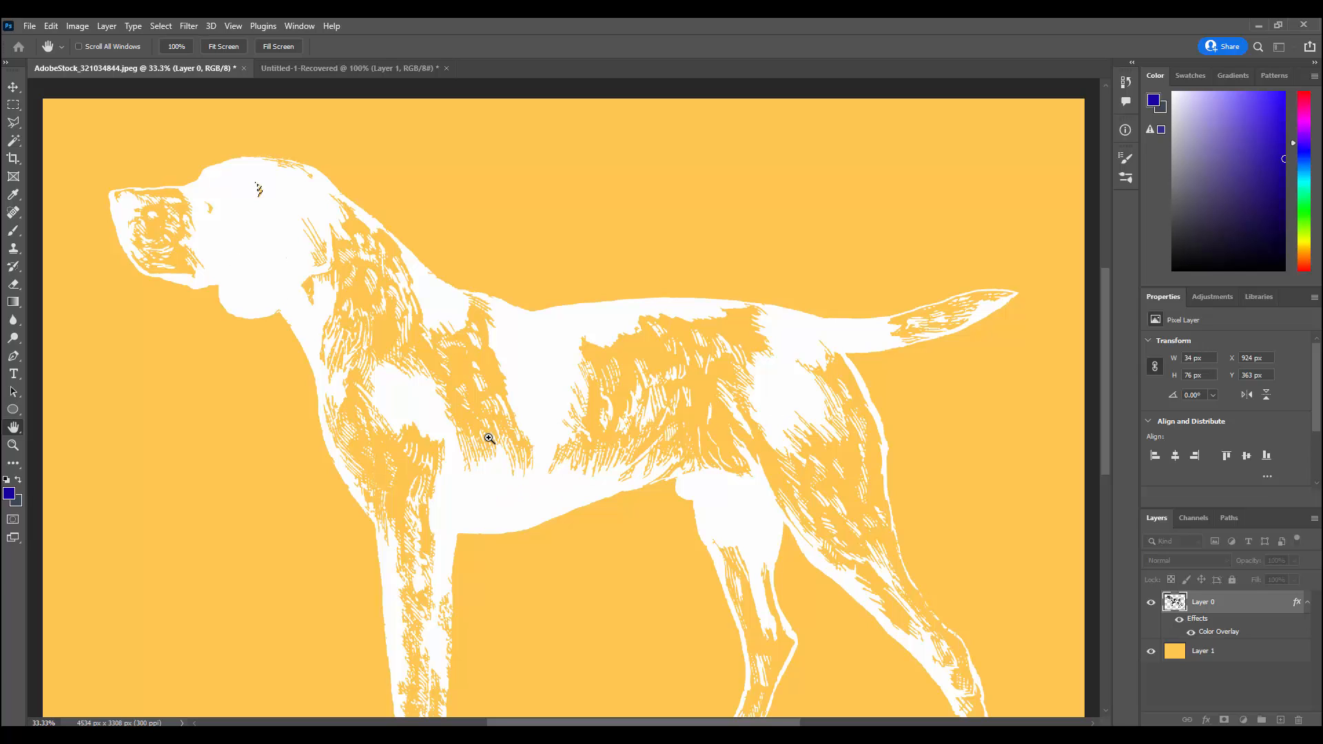
key(v)
key(ctrl+z)
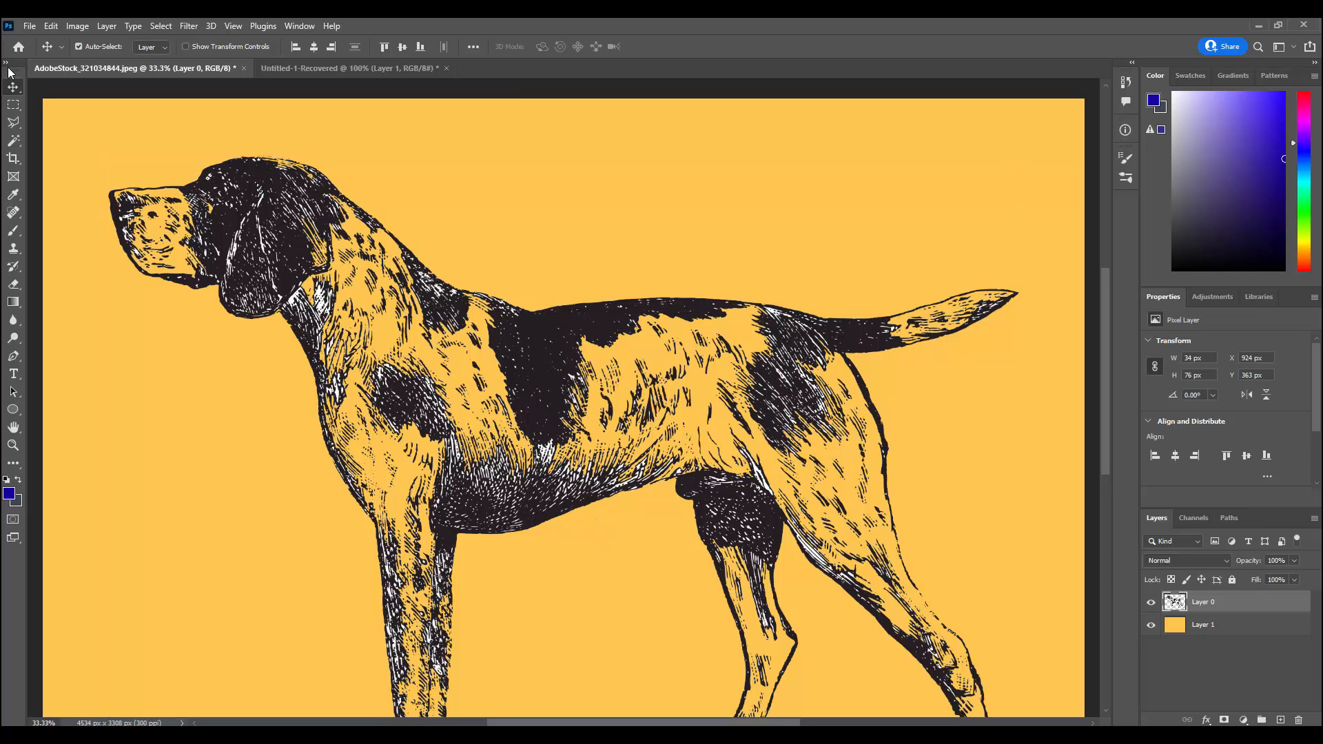
Step: Delete the white patch directly below the dark saddle marking with the Magic Wand
key(ctrl+plus)
key(ctrl+plus)
key(ctrl+plus)
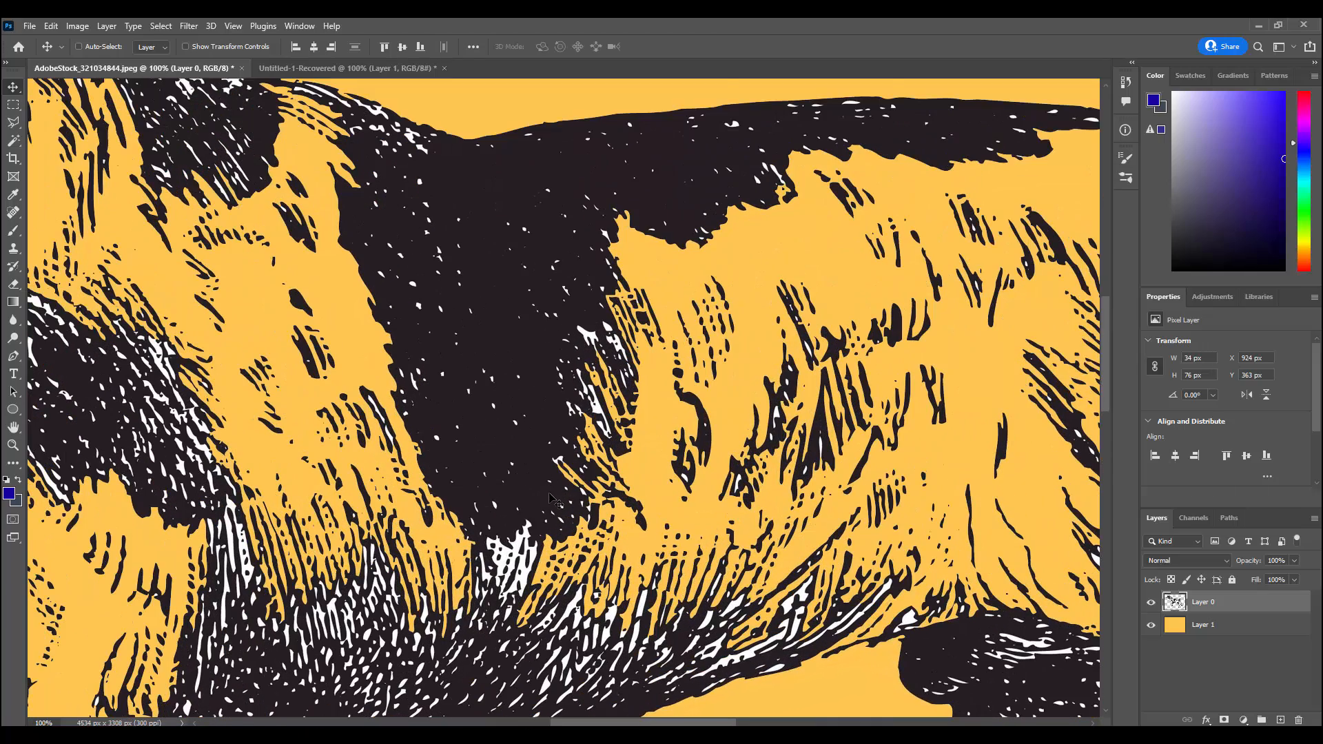
scroll(551, 498, down, 2)
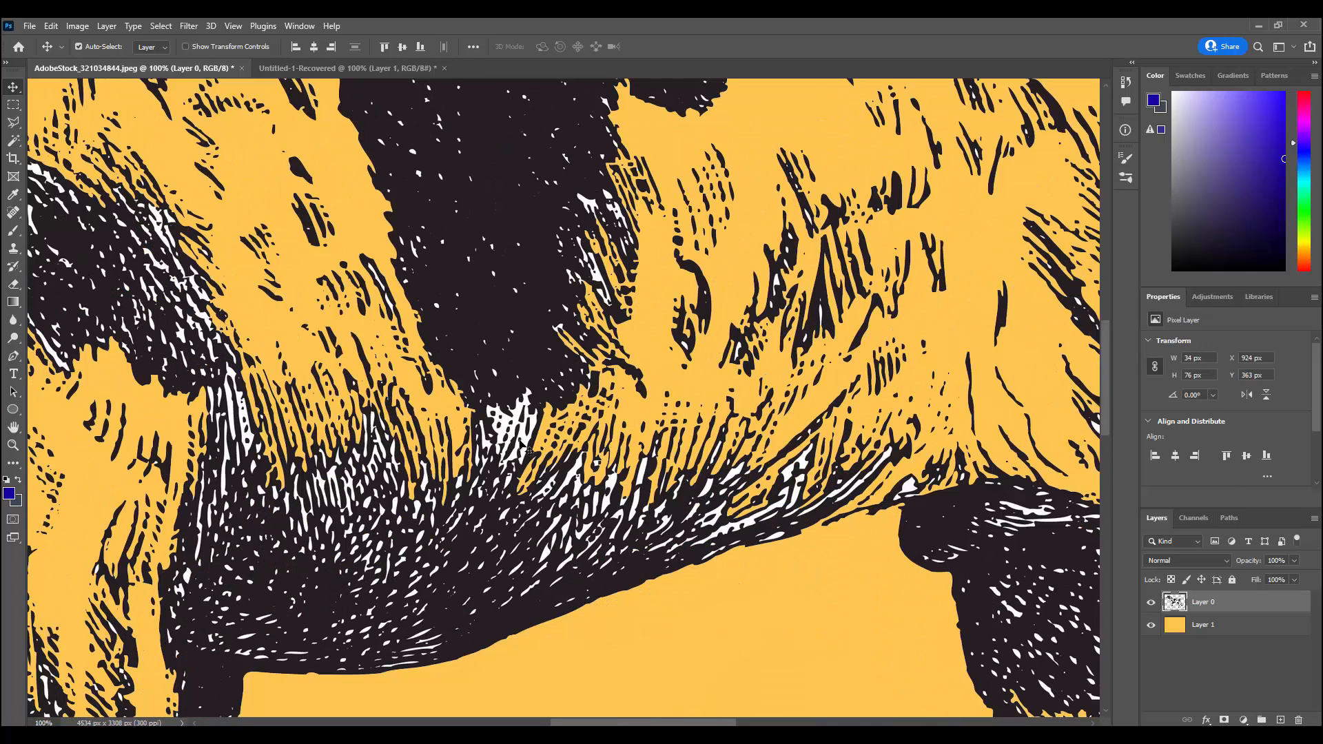
key(w)
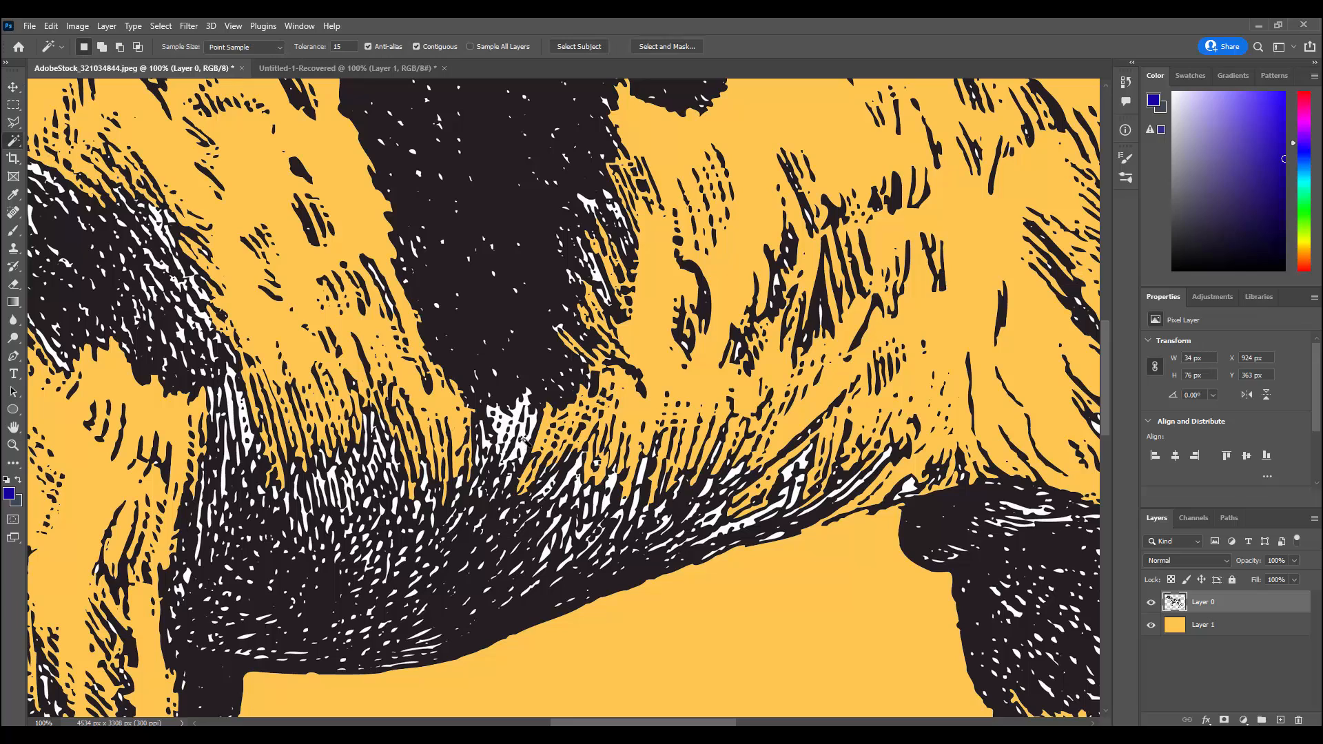
click(525, 444)
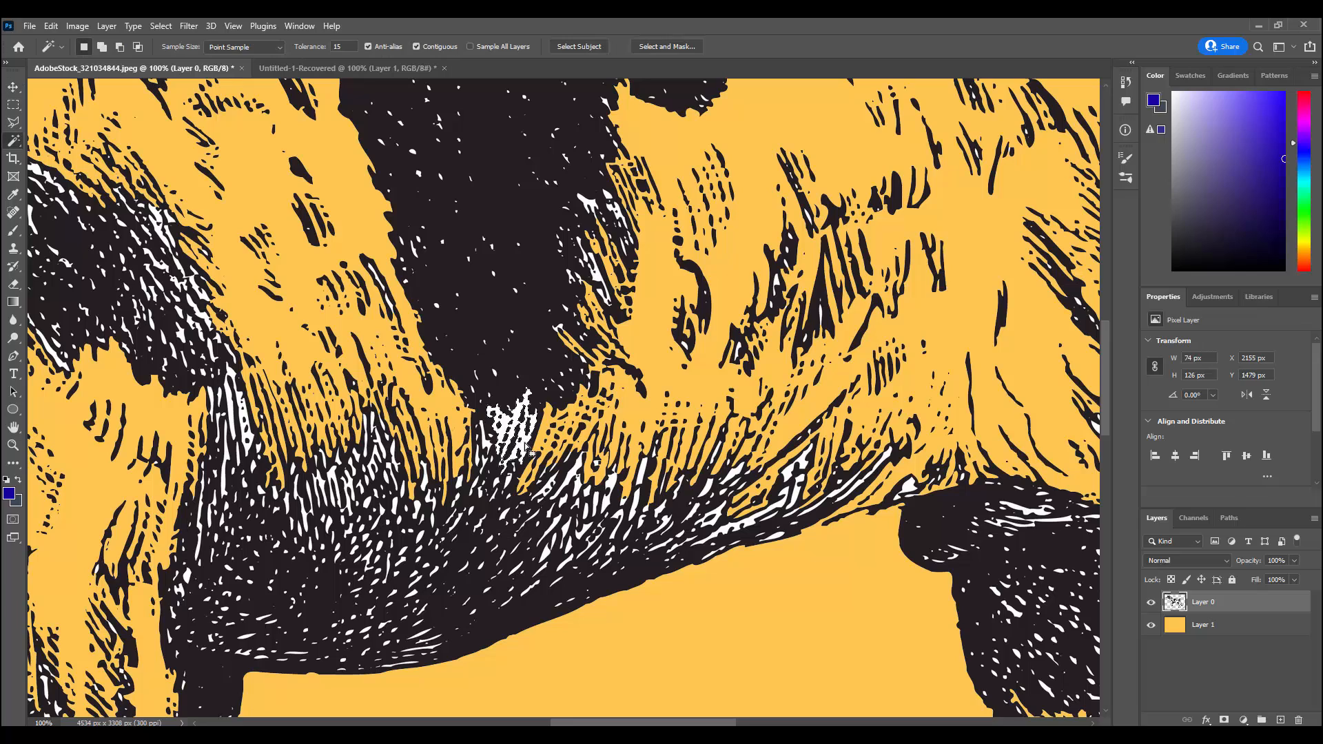
Step: Delete the white gaps between the hatch lines along the rear of the dog's belly with the Magic Wand
click(707, 492)
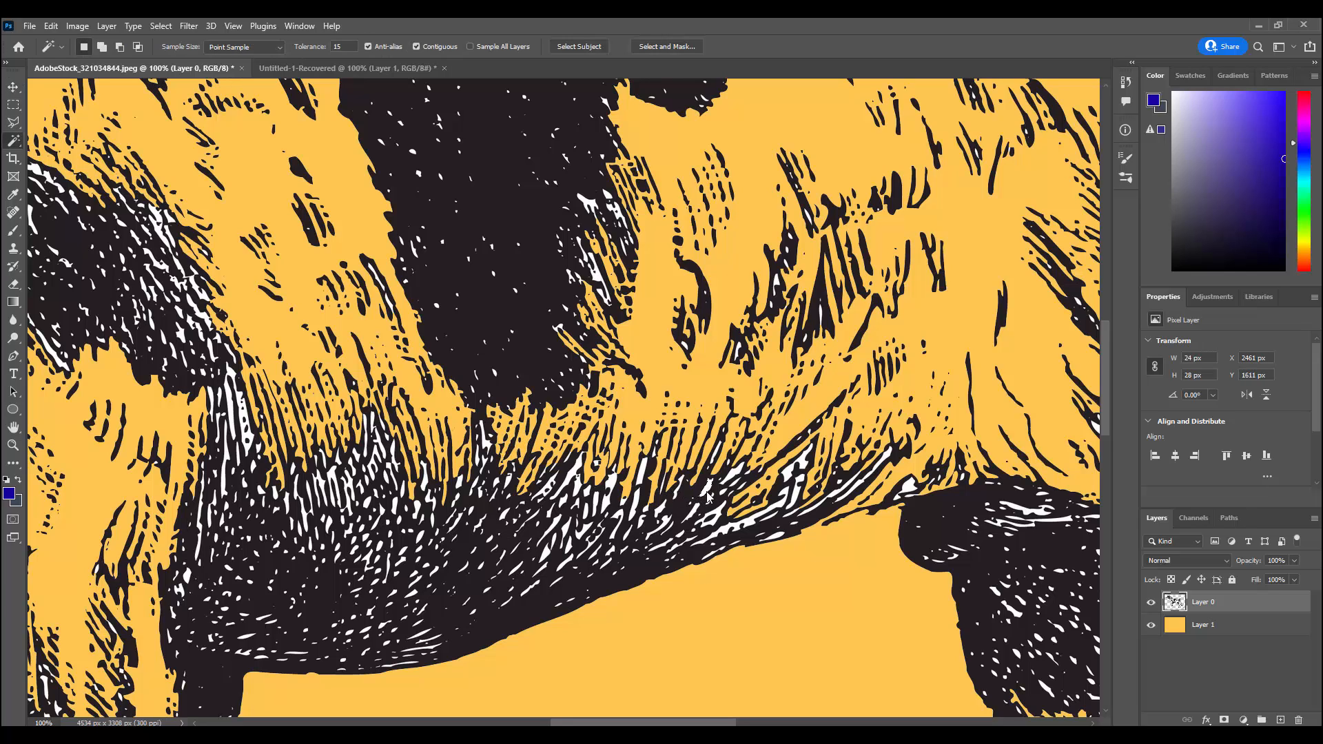
click(796, 483)
key(Delete)
click(802, 465)
key(Delete)
click(644, 482)
key(Delete)
click(844, 492)
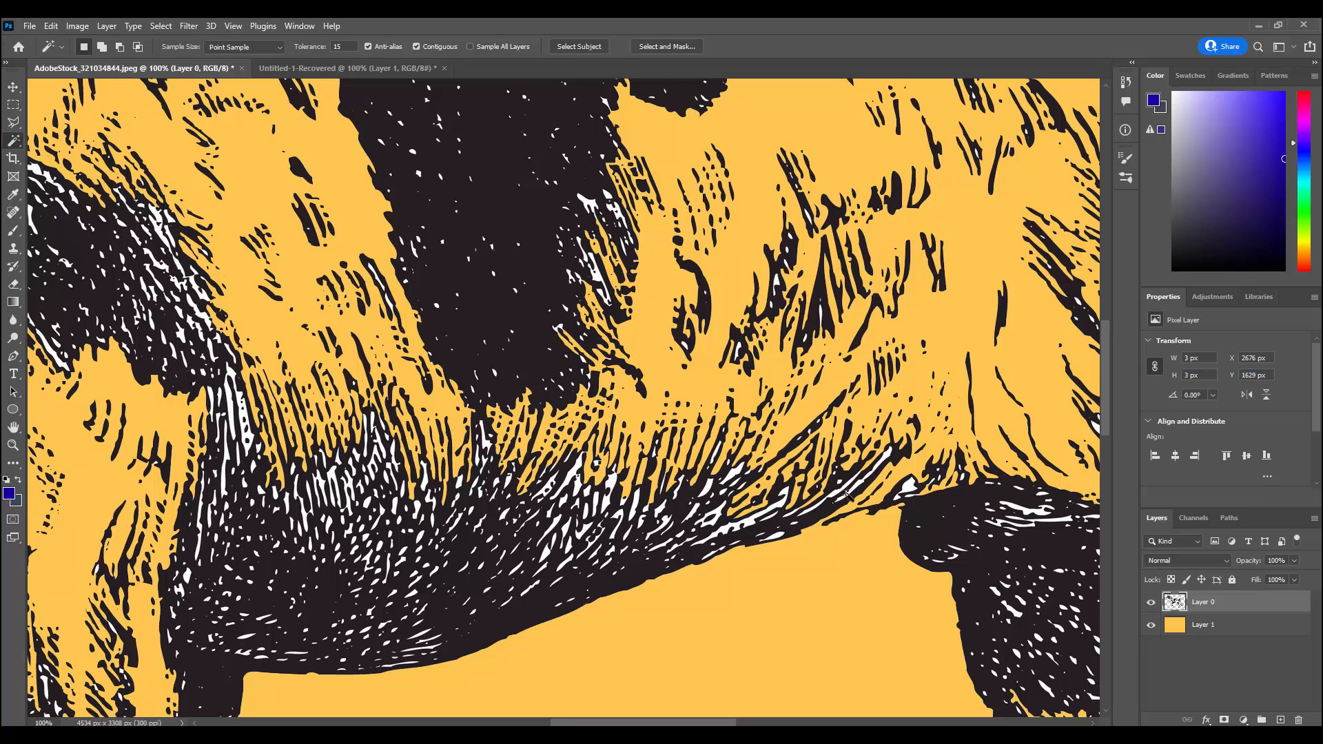
click(833, 499)
click(835, 498)
click(744, 500)
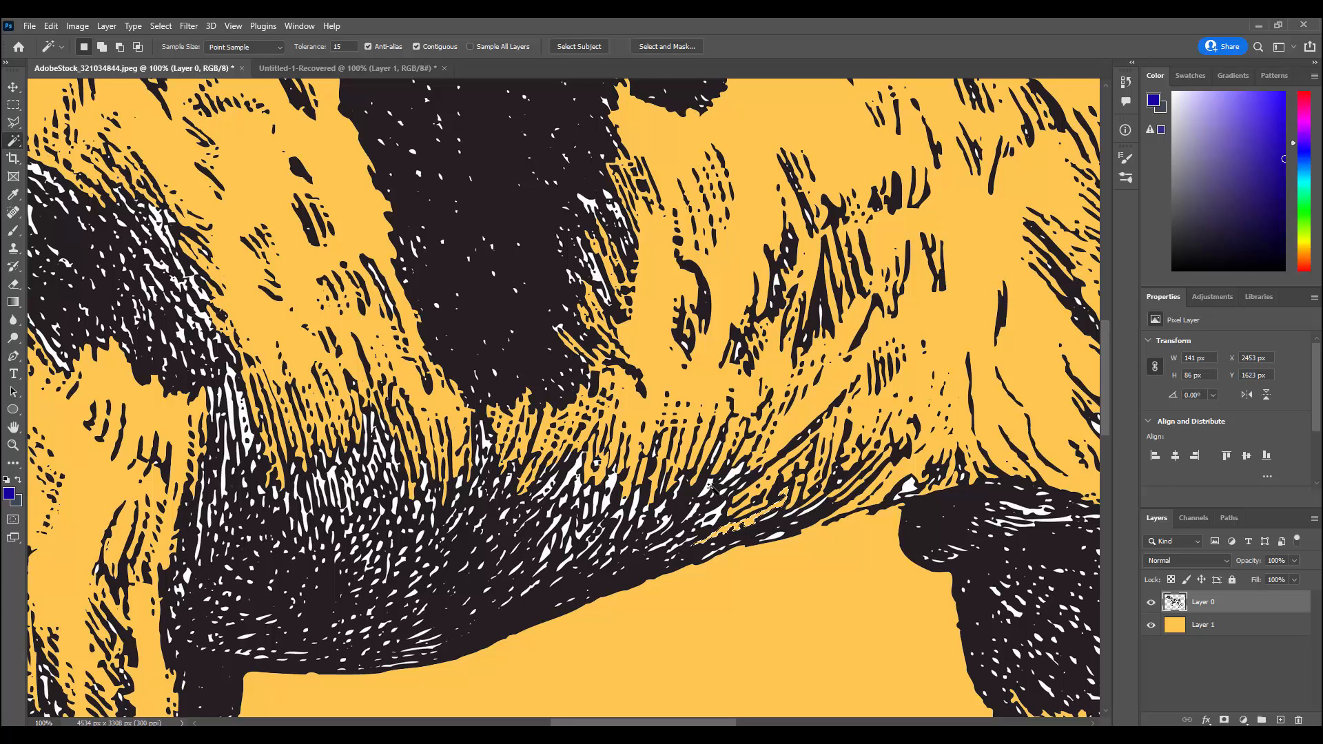
Step: Delete the white gaps between the hatch lines along the middle of the dog's belly and below the dark saddle marking
click(735, 481)
click(715, 515)
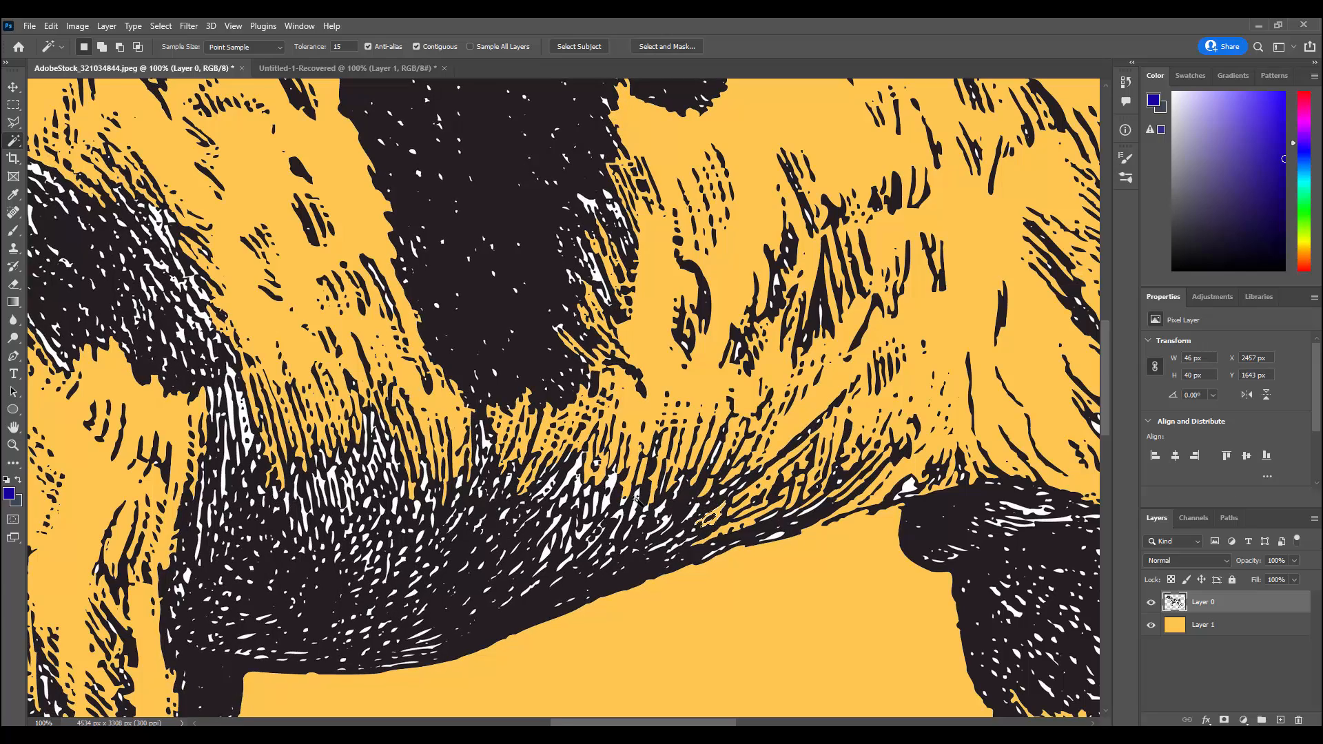
click(634, 500)
click(574, 475)
click(579, 486)
click(485, 441)
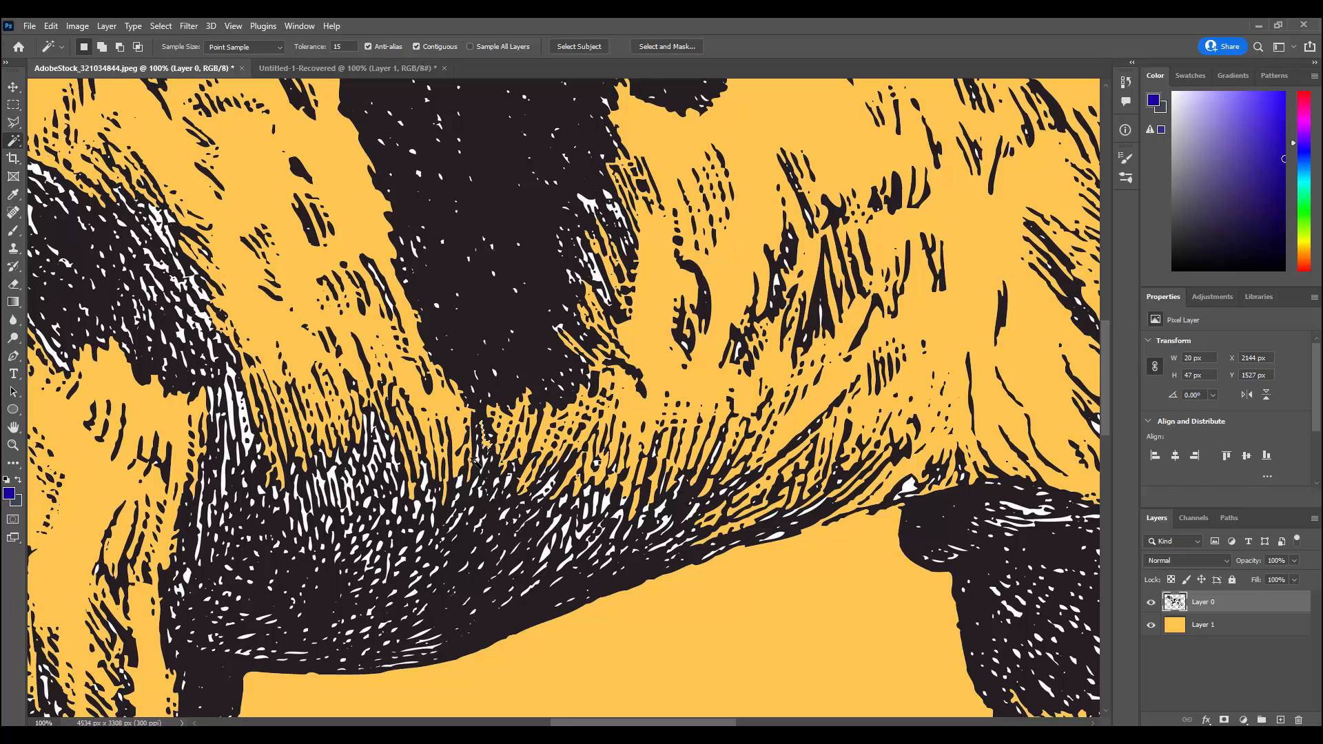
Step: Delete white slivers in the belly shading directly below and slightly behind the saddle marking with the Magic Wand
click(425, 481)
click(457, 483)
click(458, 484)
click(555, 522)
click(566, 526)
click(584, 529)
click(581, 525)
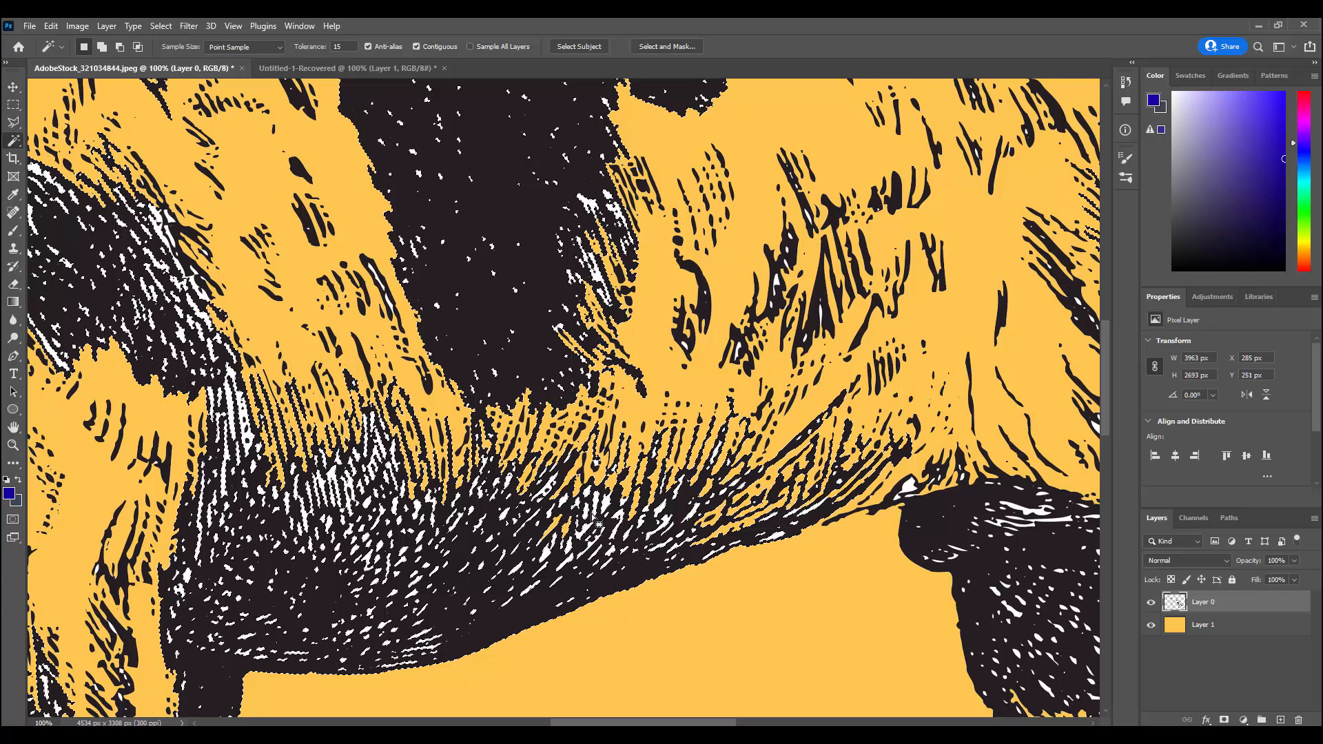
key(Delete)
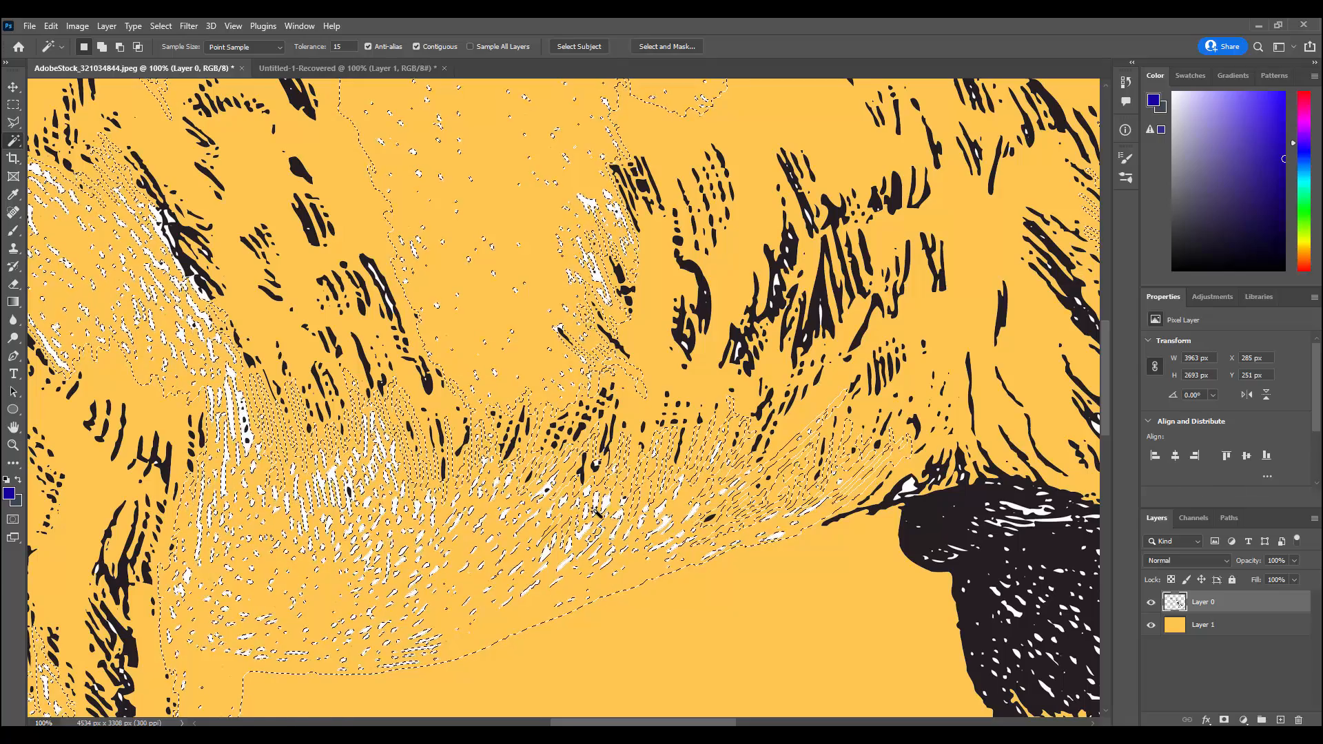
key(ctrl+z)
key(ctrl+d)
Step: Delete the remaining large white gaps in the mid-belly shading and the white streaks behind the top of the front leg
click(605, 506)
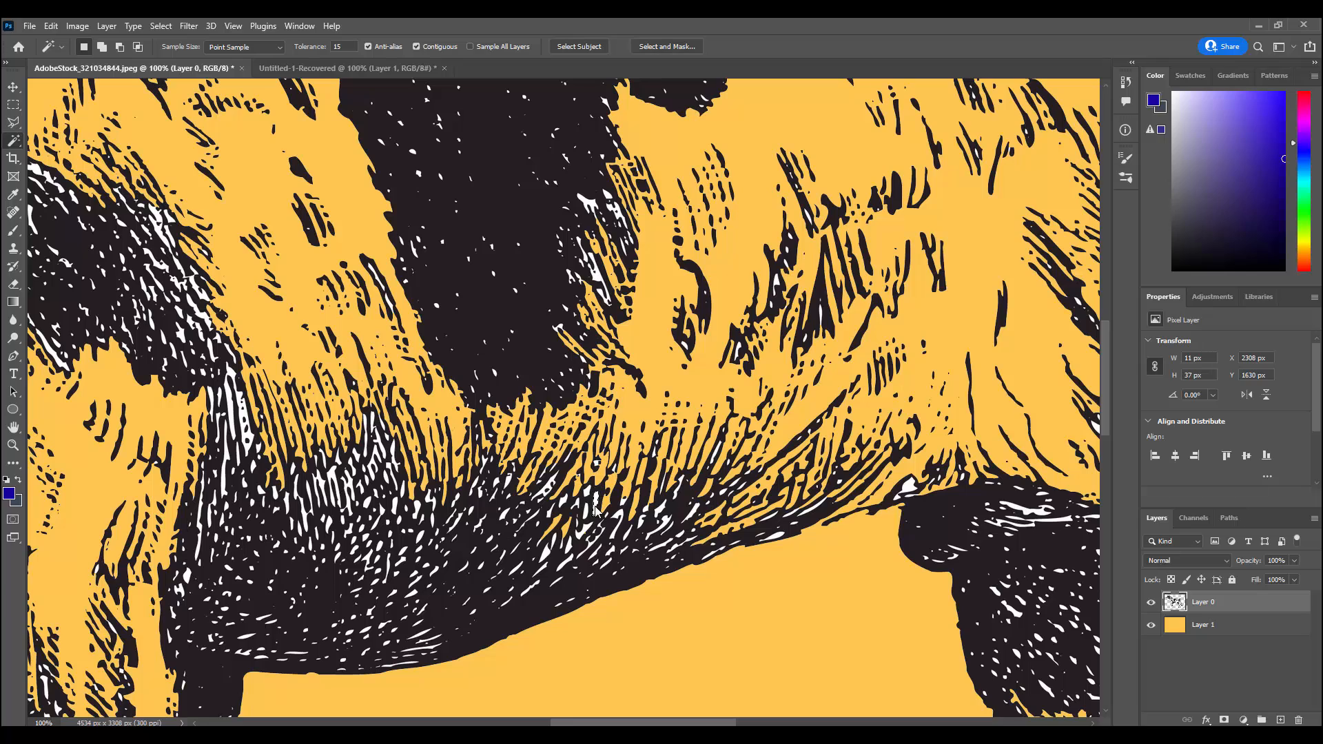
click(587, 495)
click(244, 435)
click(233, 413)
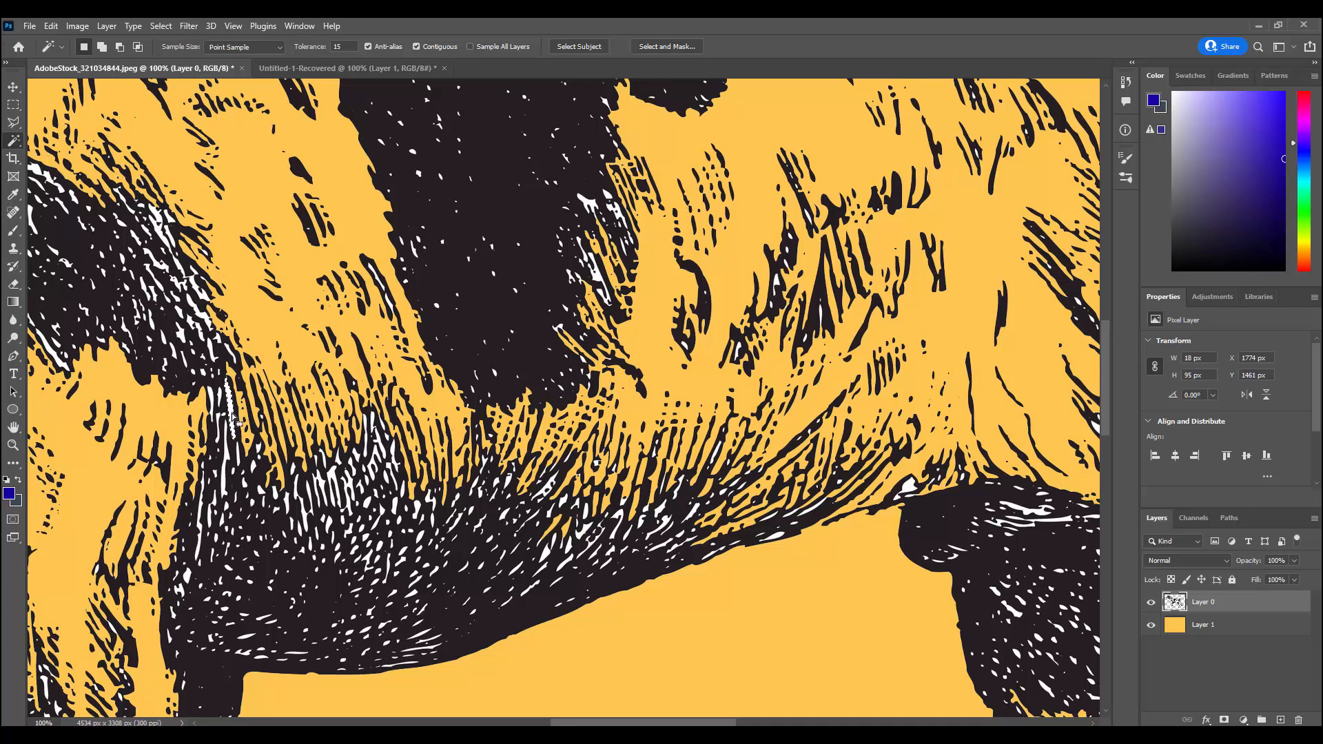
Step: Delete the white highlights in the dog's eye and the white spot just behind it with the Magic Wand
key(ctrl+minus)
scroll(524, 620, up, 3)
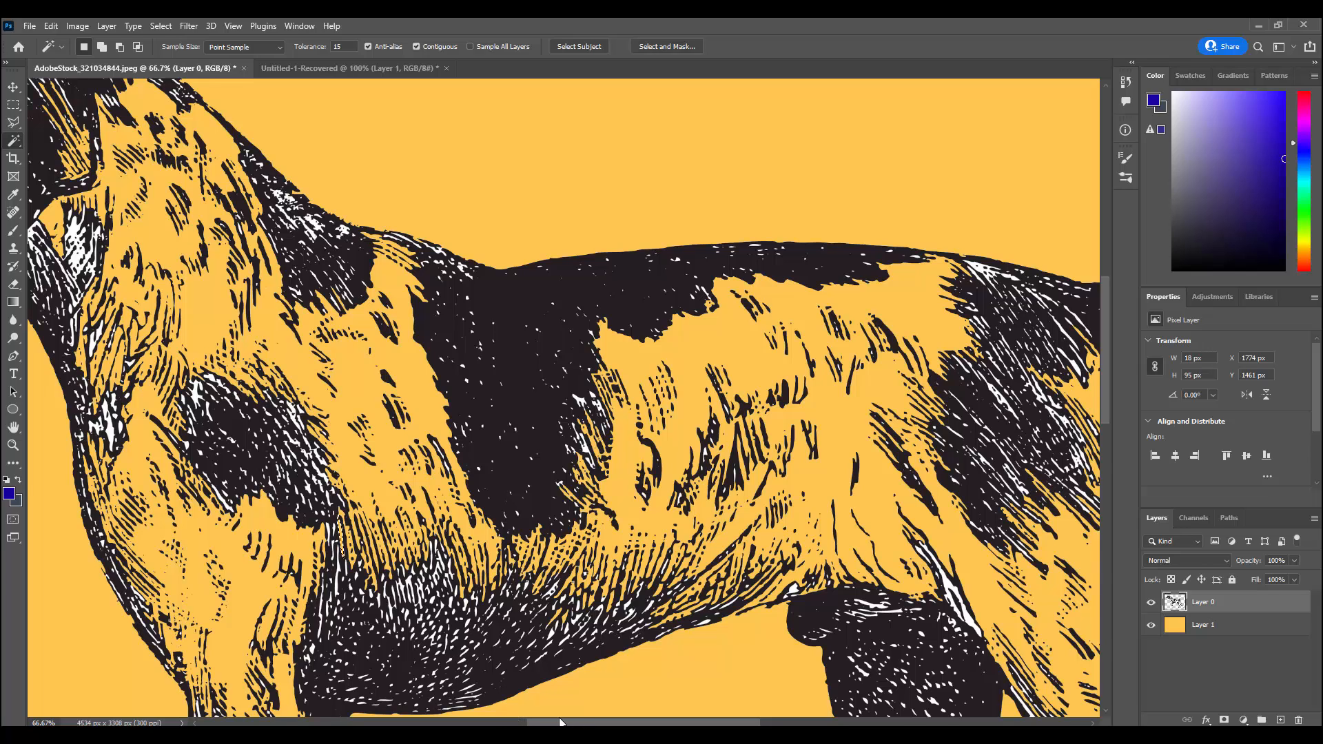
drag(576, 724, 475, 722)
scroll(485, 643, up, 5)
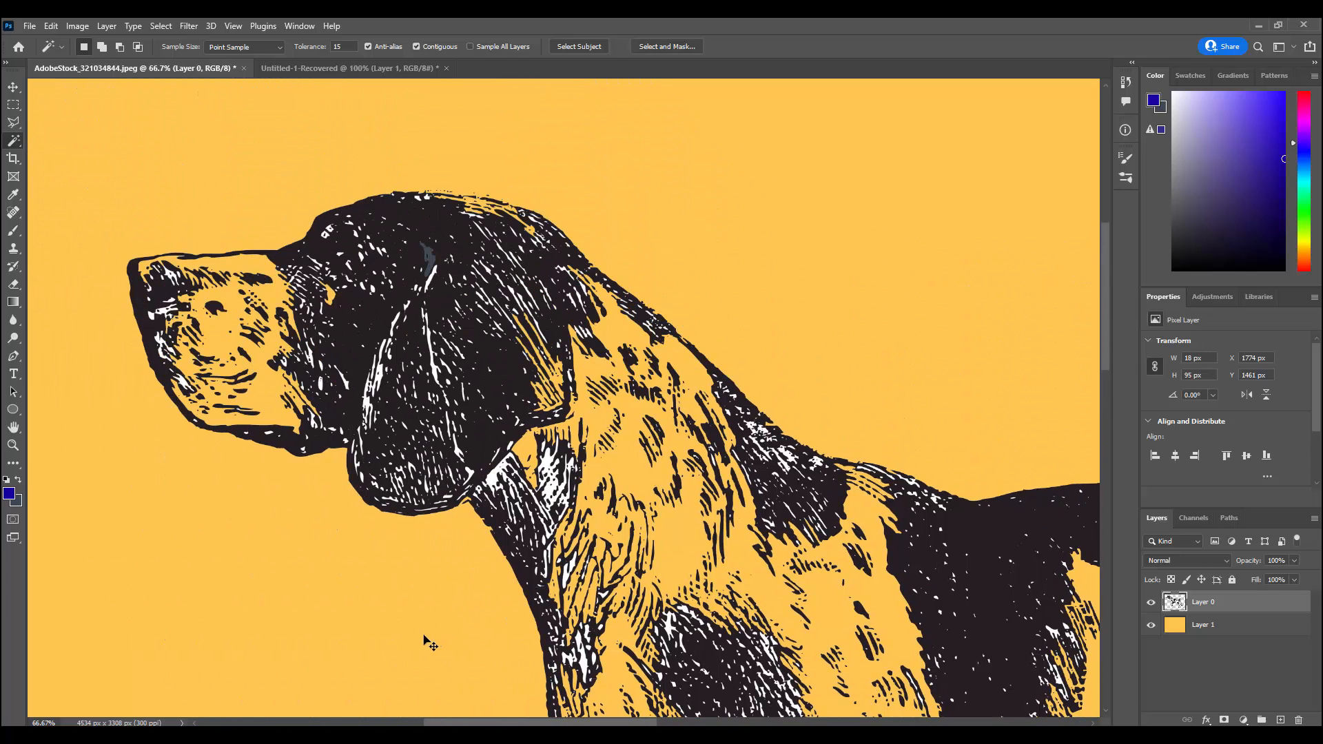
key(ctrl+plus)
key(ctrl+plus)
key(ctrl+minus)
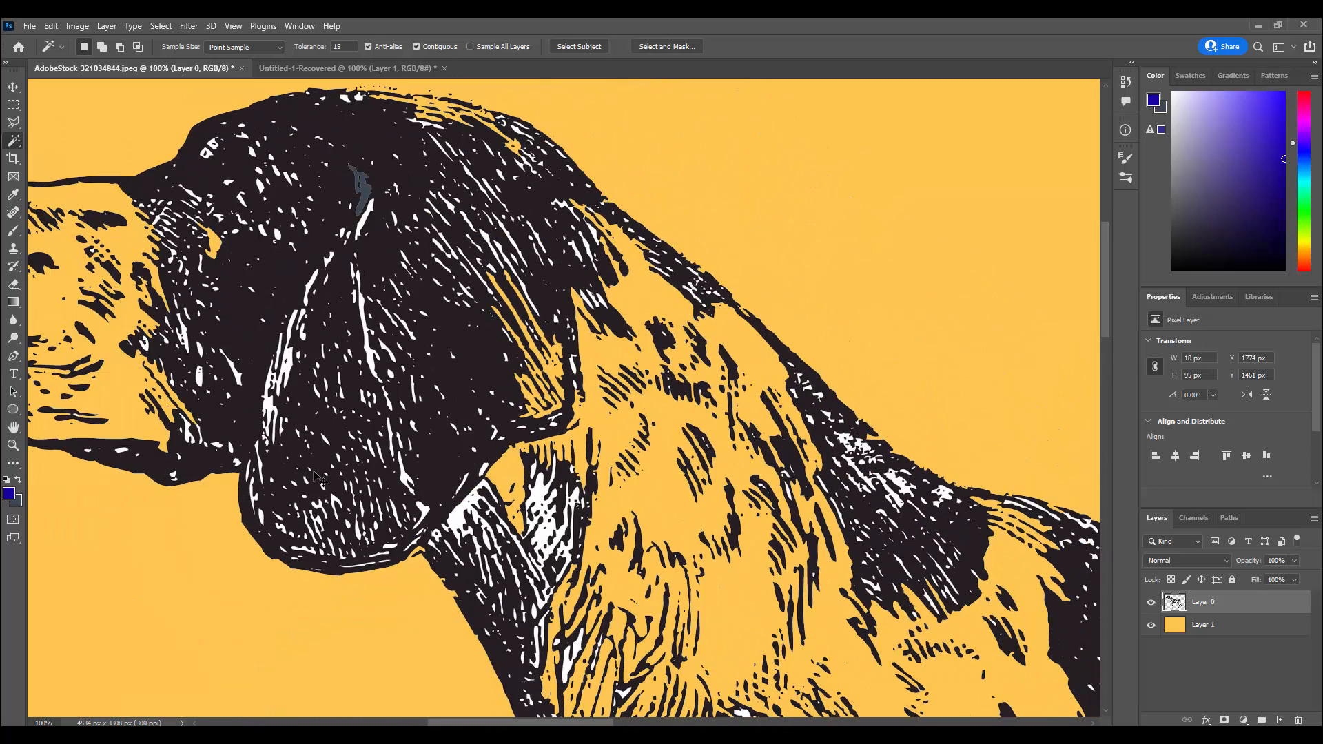
click(205, 153)
click(203, 152)
key(Delete)
click(211, 141)
click(259, 184)
key(Delete)
Step: Delete the white streaks along the front edge and down the upper middle of the dog's ear
click(286, 364)
key(Delete)
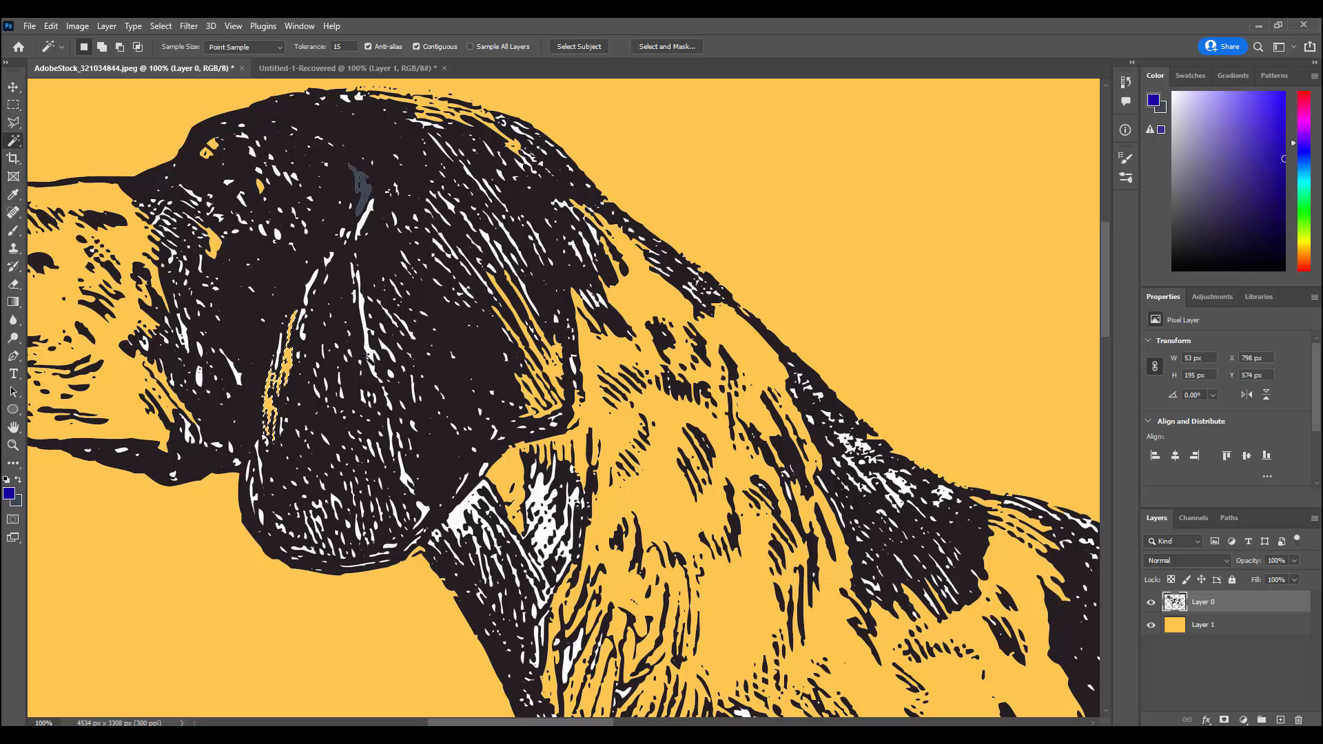
click(366, 358)
key(Delete)
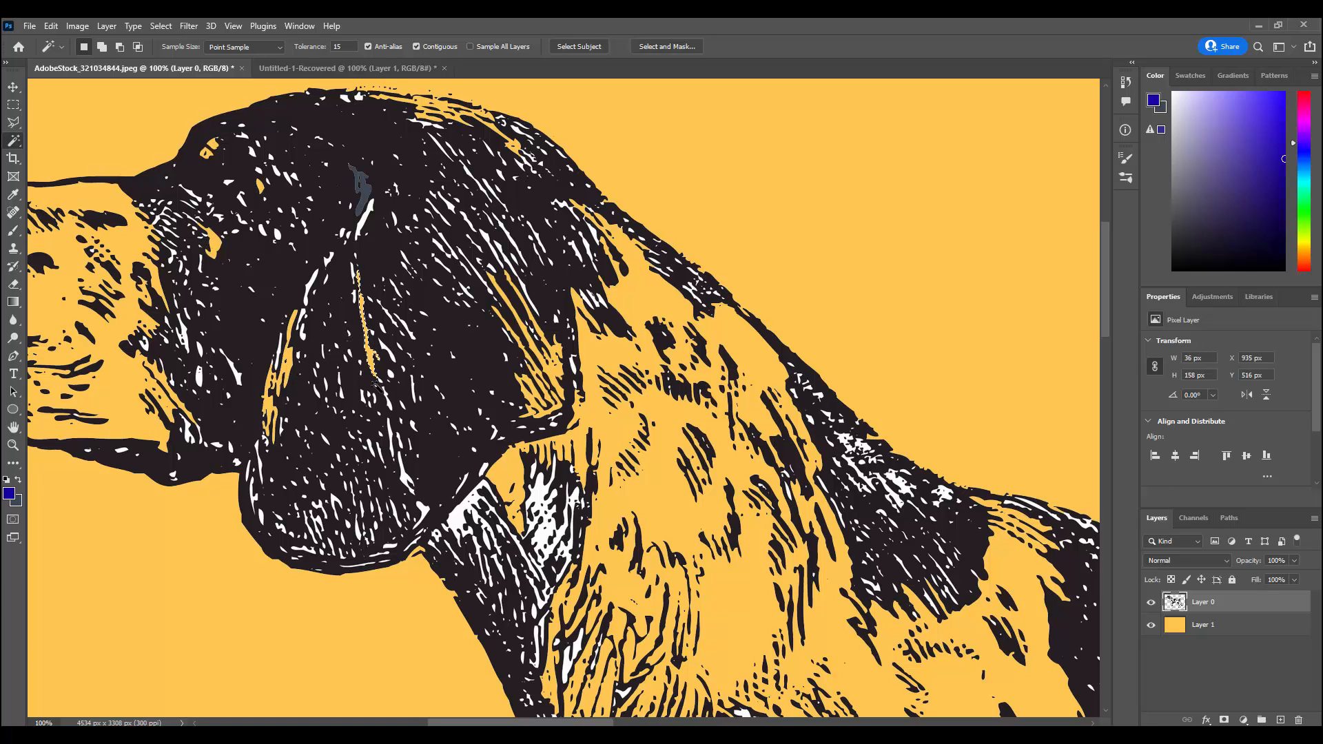
Step: Delete the white streaks near the ear's lower tip, the speck on its front edge and the highlight at its top
right_click(402, 474)
click(403, 476)
key(Delete)
click(421, 509)
key(Delete)
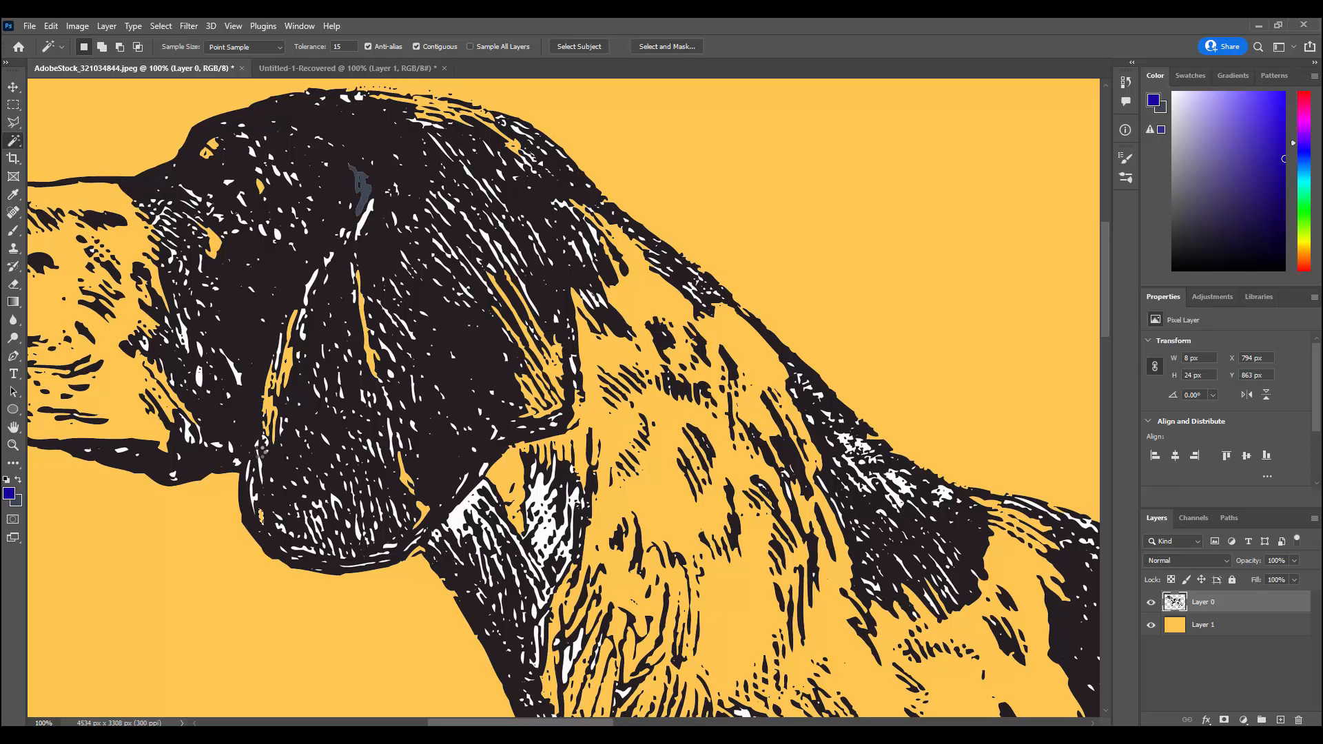
click(256, 451)
click(254, 449)
click(363, 229)
key(Delete)
Step: Delete white hatch gaps on the back of the head, the upper ear and the ear's lower front edge
click(540, 240)
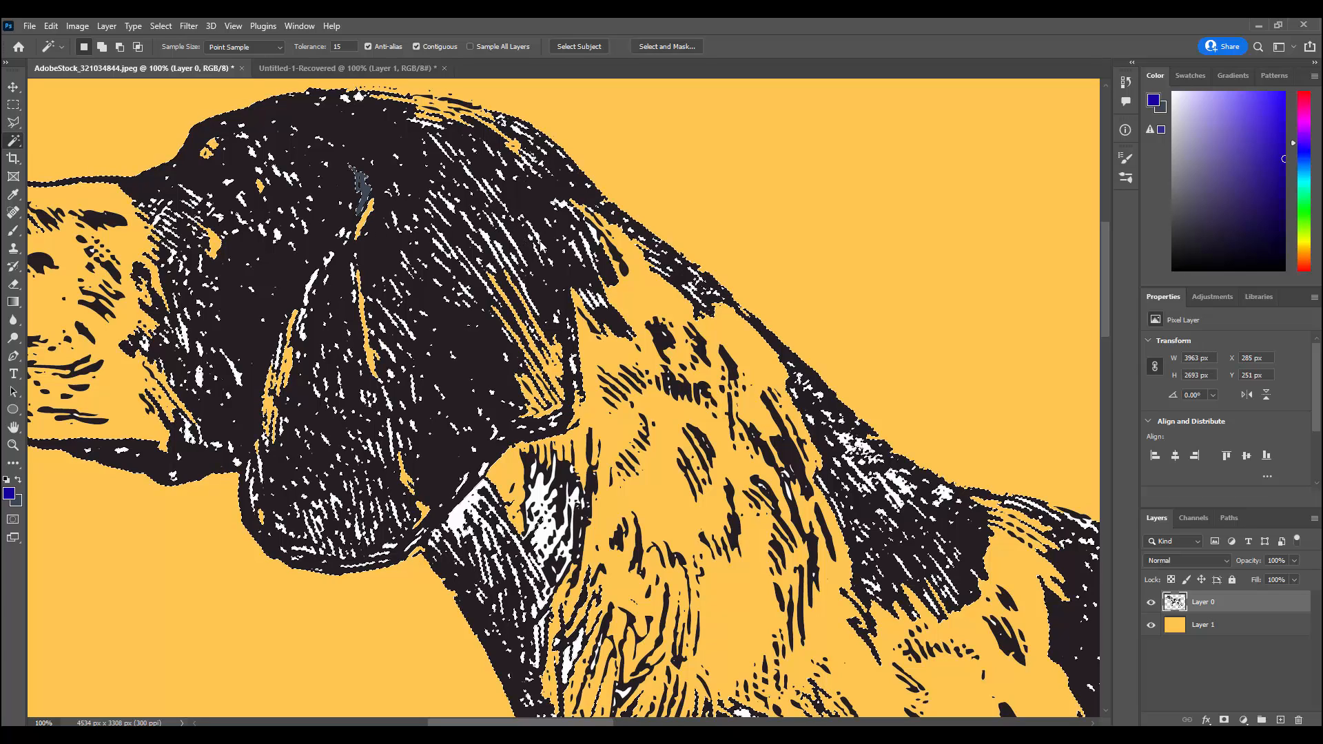
click(538, 239)
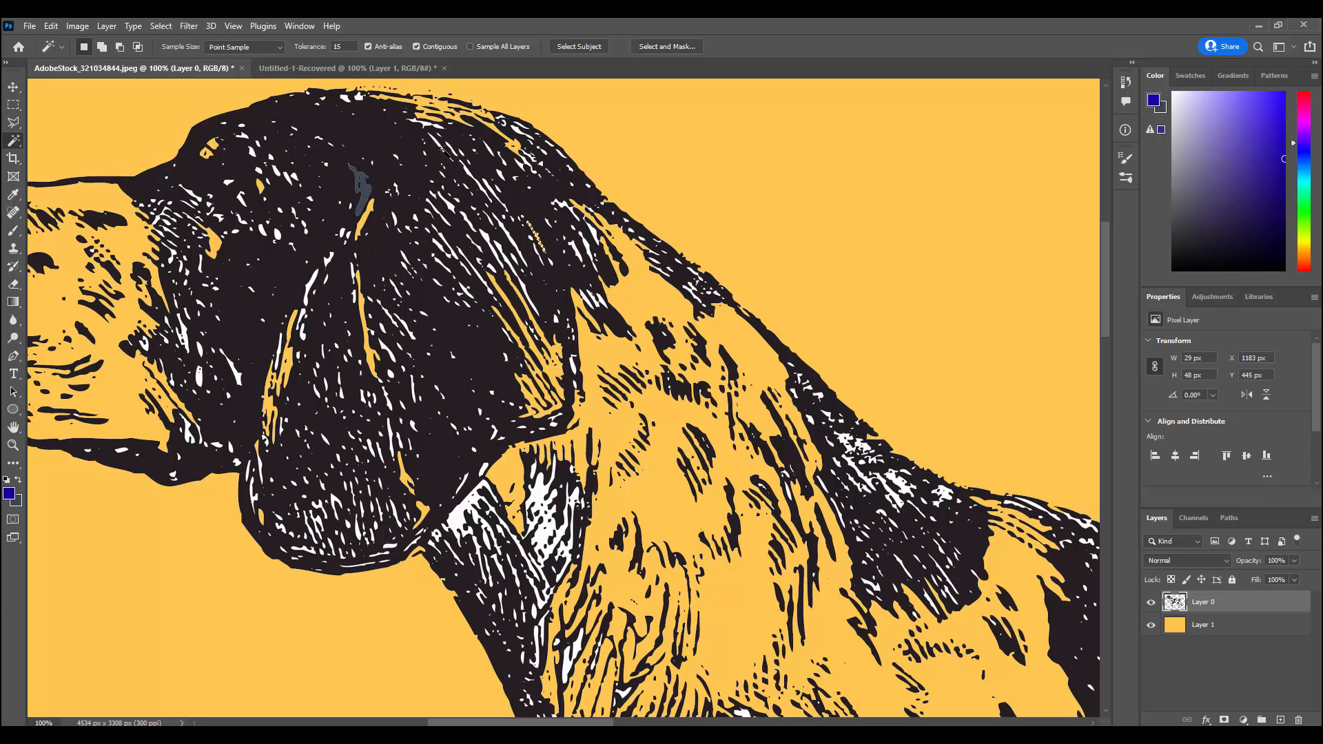
click(445, 158)
click(501, 267)
key(Delete)
click(254, 497)
Step: Try a white Color Overlay effect on the whole dog layer and undo it
key(ctrl+minus)
key(ctrl+minus)
key(ctrl+minus)
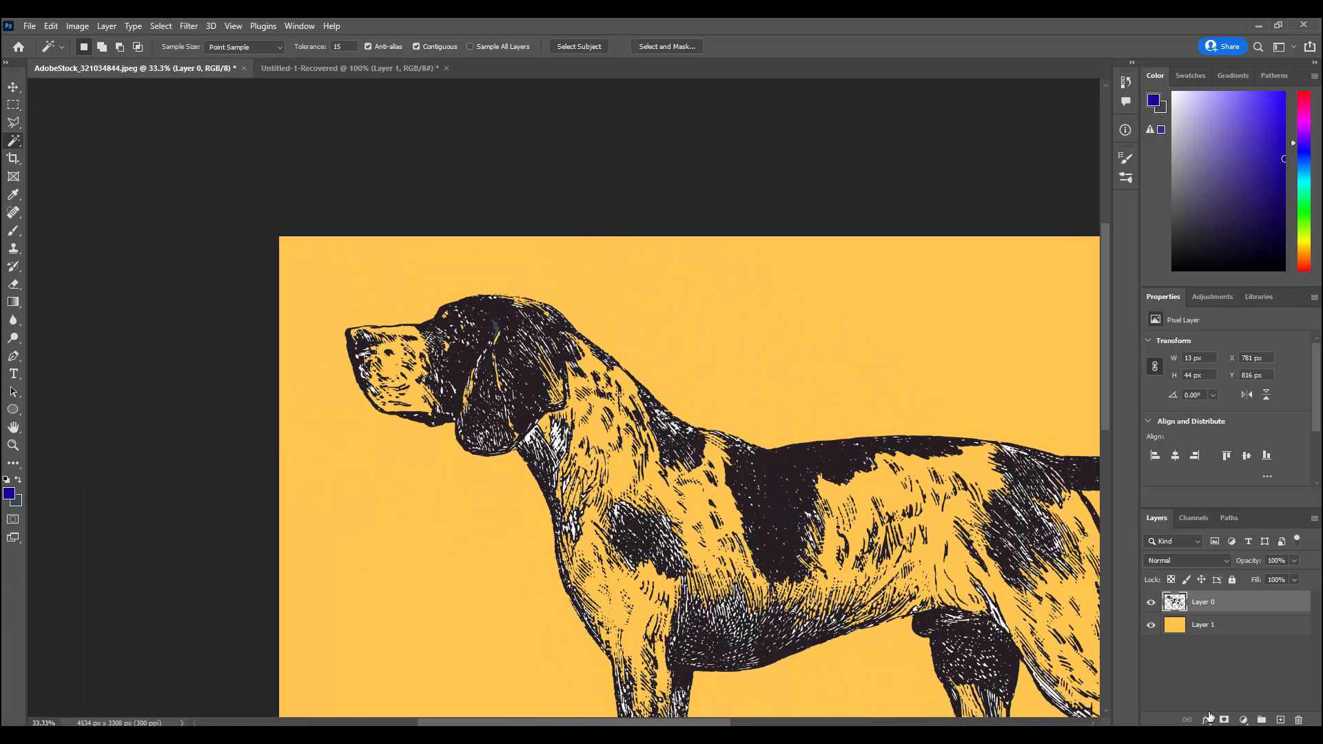
key(ctrl+minus)
click(1207, 718)
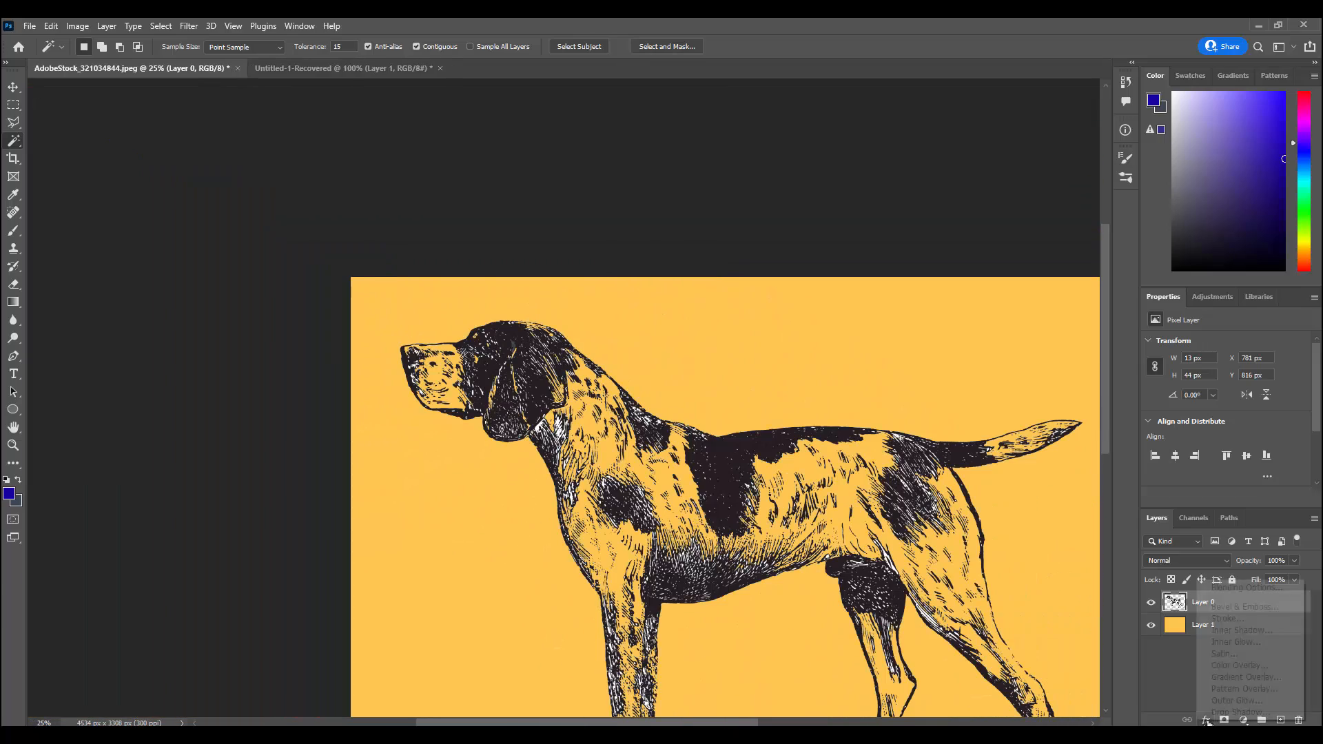
click(1219, 666)
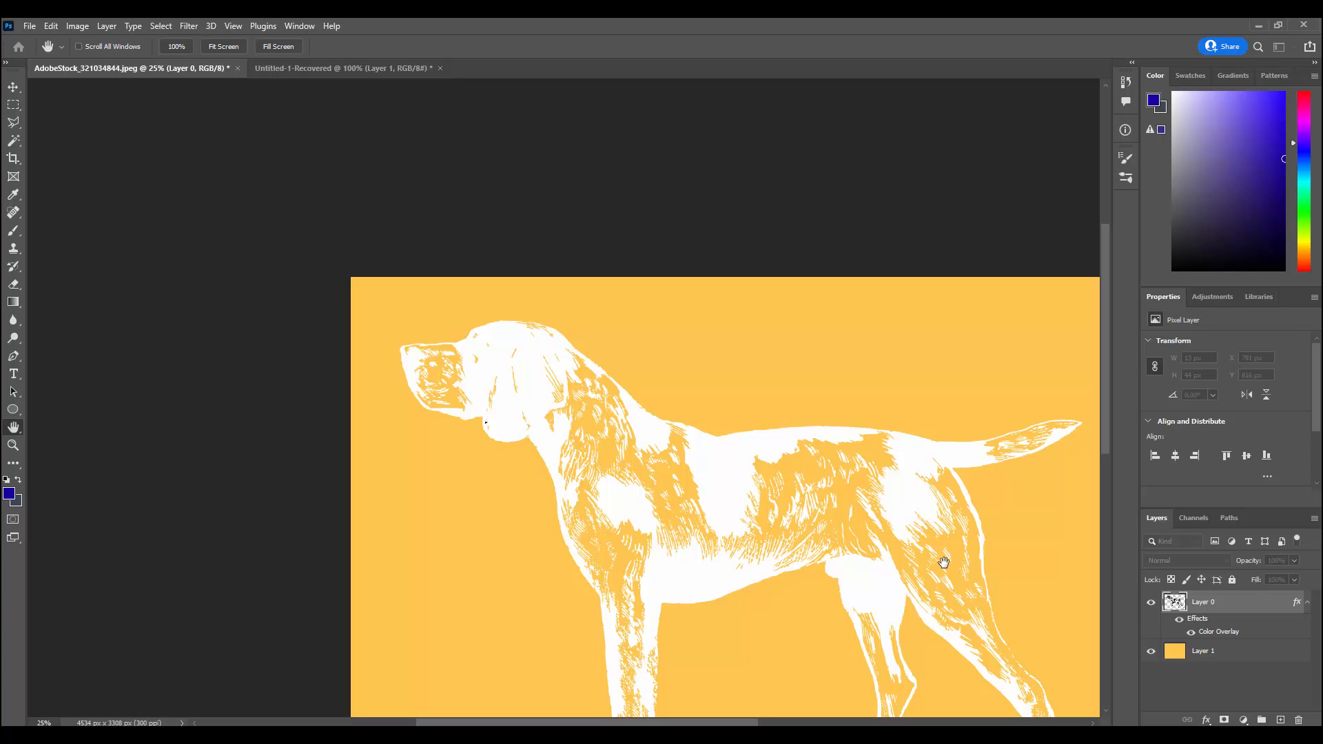
key(w)
key(ctrl+z)
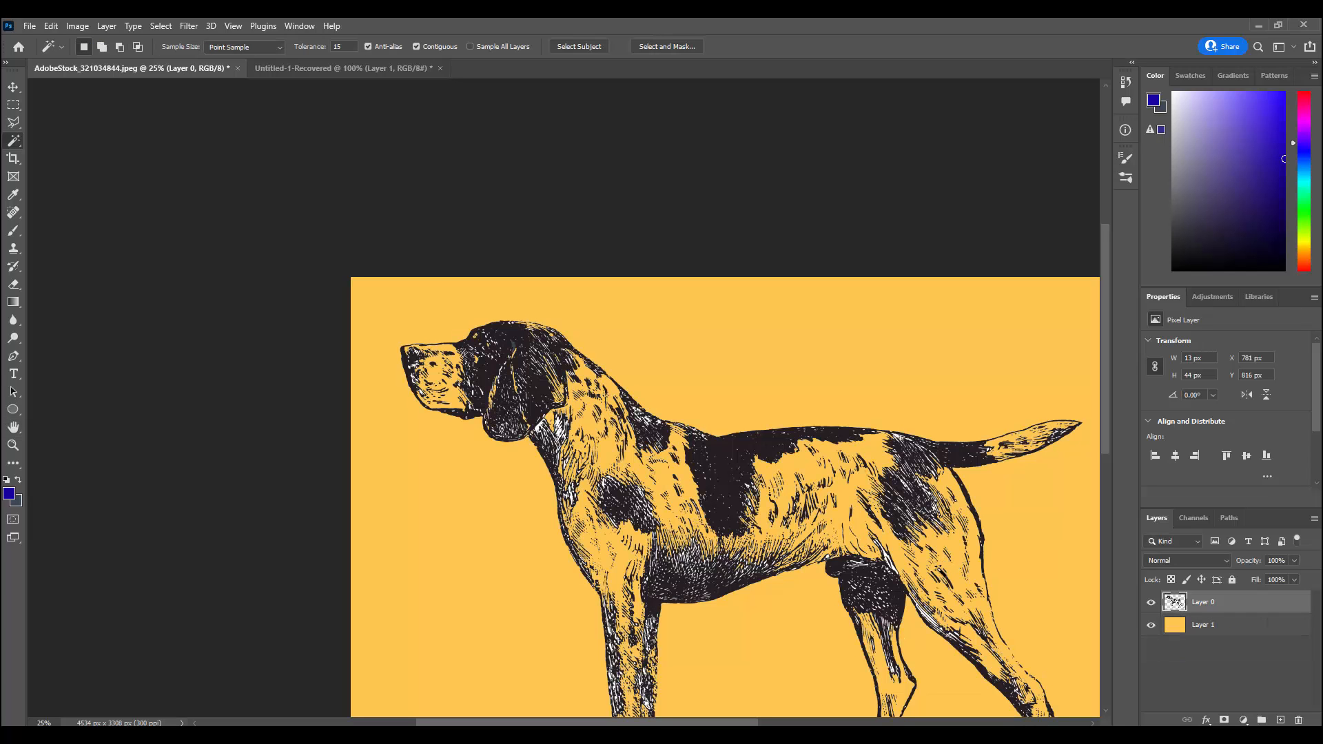
Step: Apply a white Color Overlay effect to the dog layer
scroll(992, 577, down, 3)
key(v)
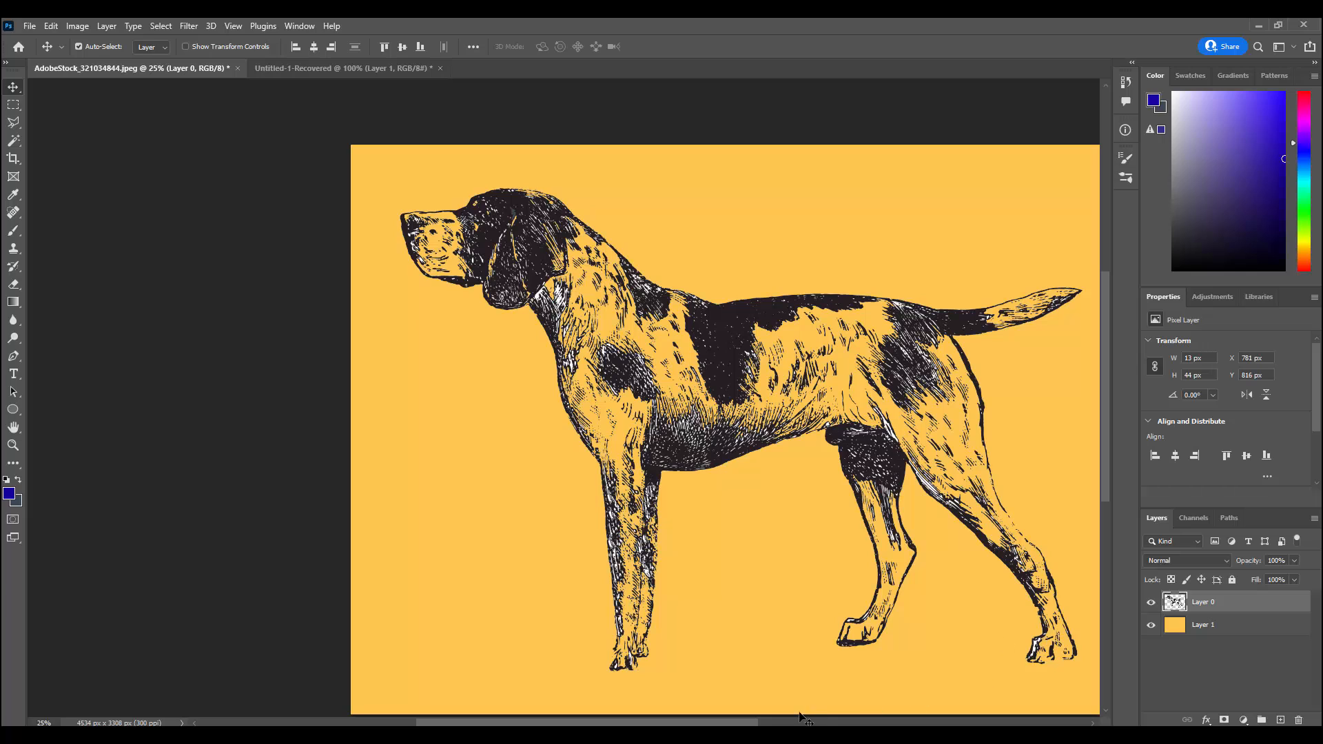
scroll(726, 610, right, 4)
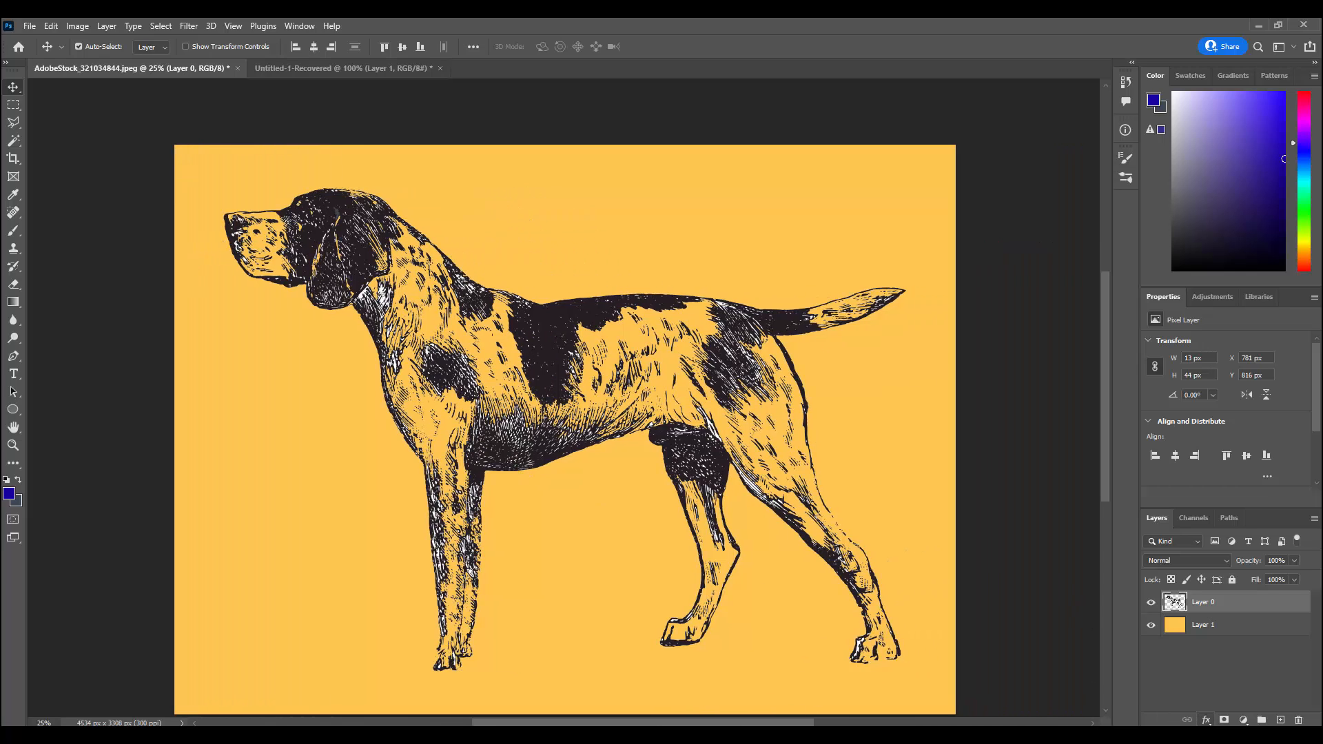
click(1206, 719)
click(1206, 665)
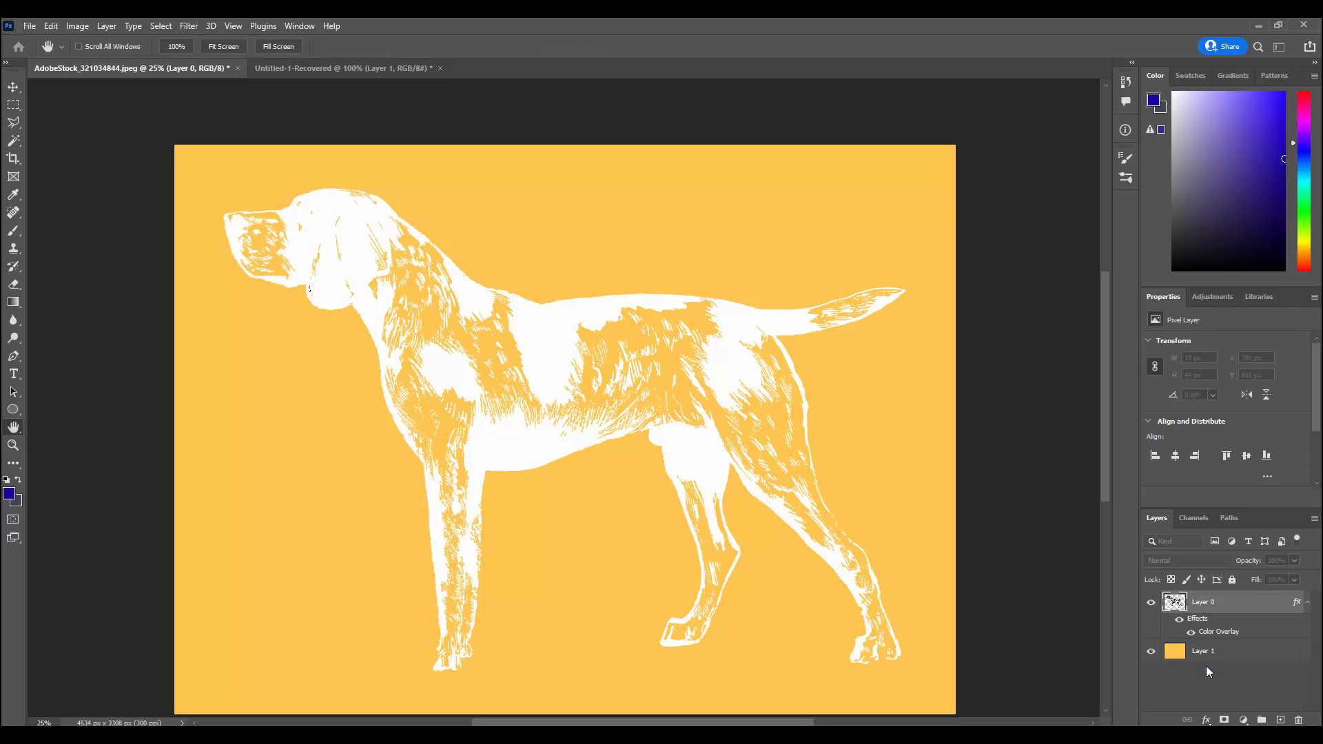
key(Return)
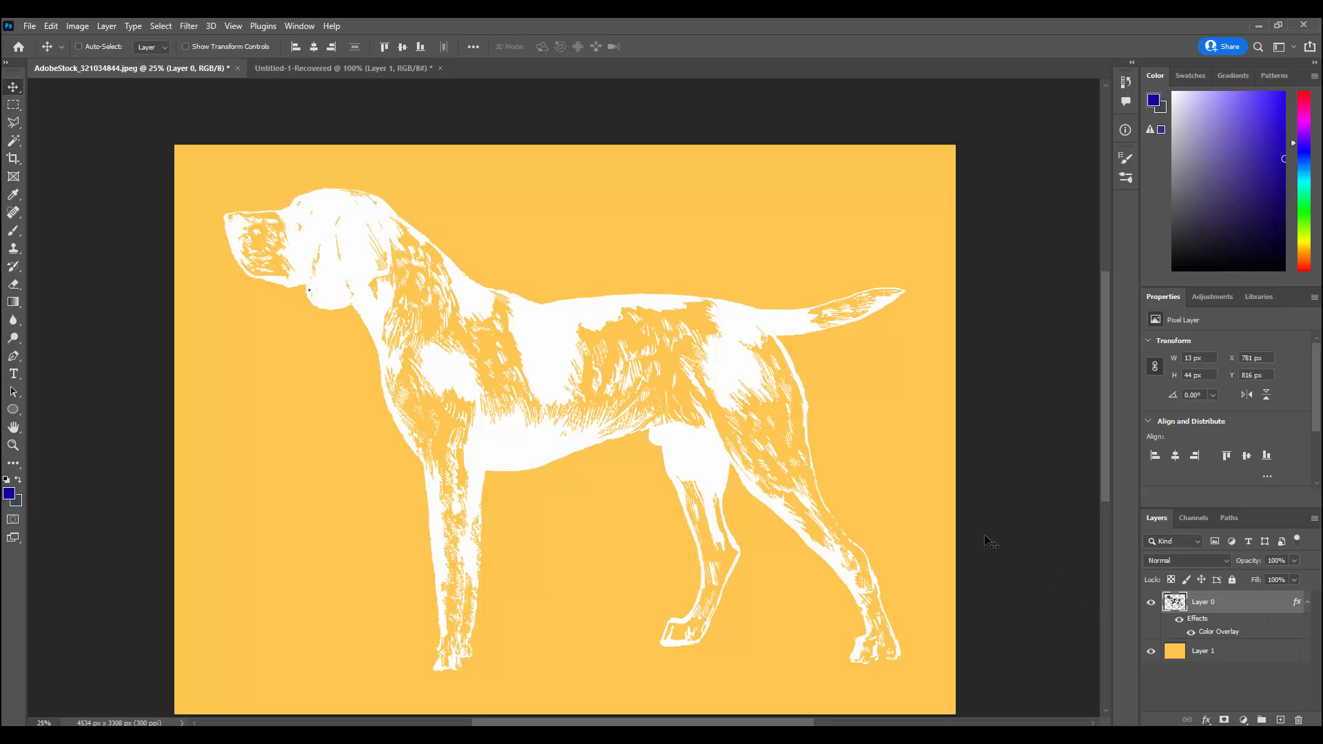
Step: Duplicate the dog layer together with its Color Overlay effect
key(ctrl+plus)
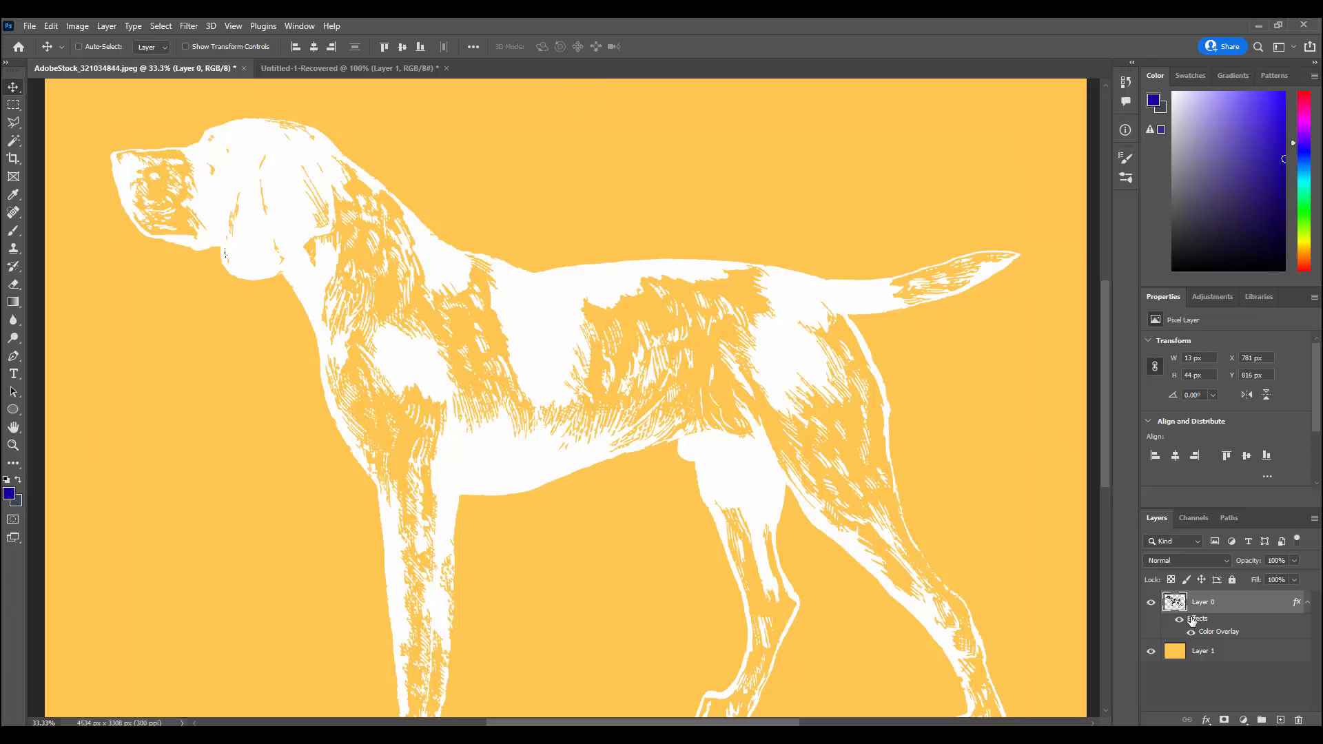
scroll(786, 630, right, 5)
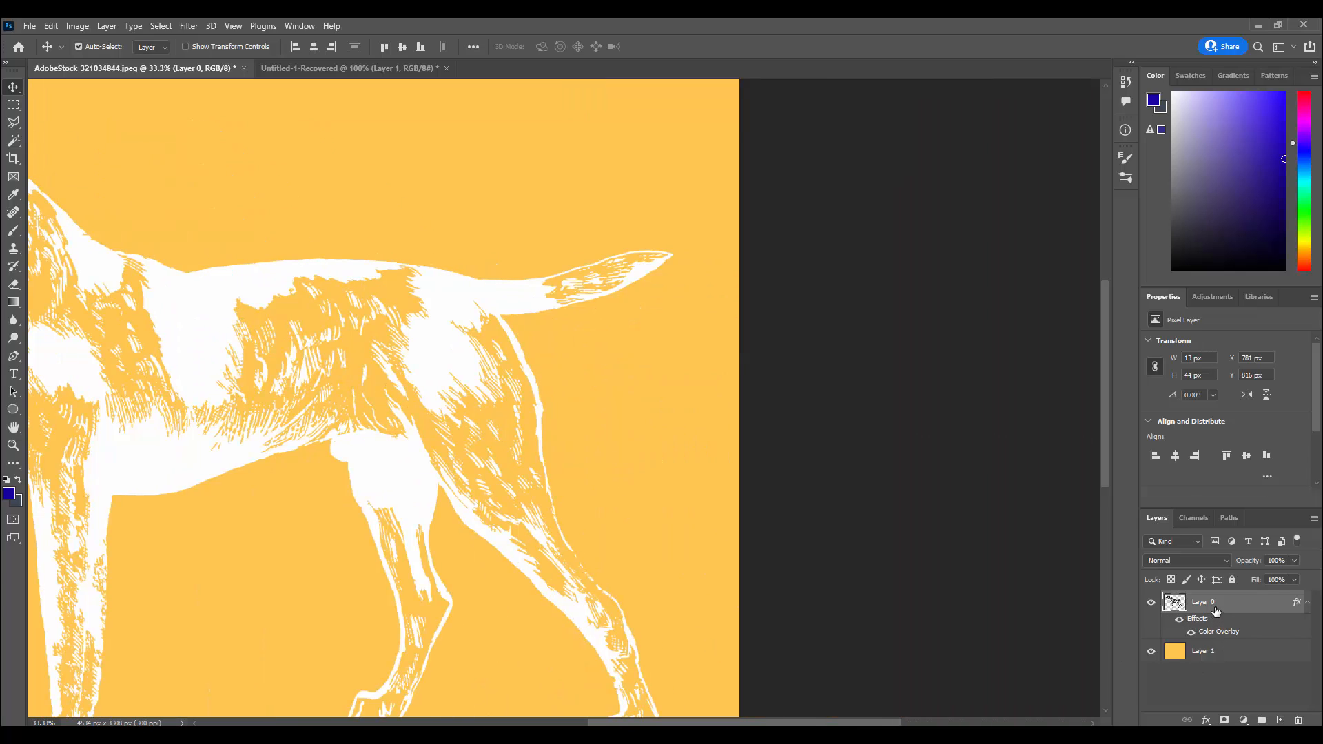
key(ctrl+j)
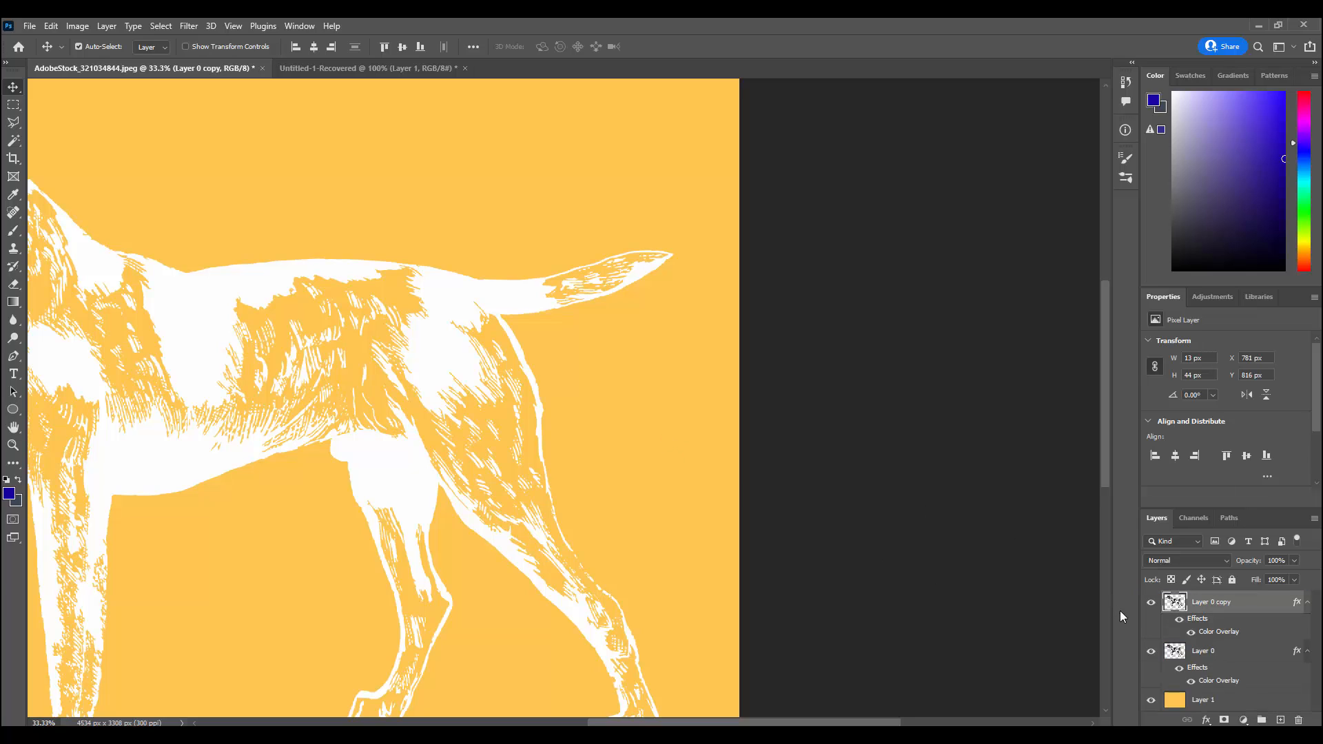
click(15, 123)
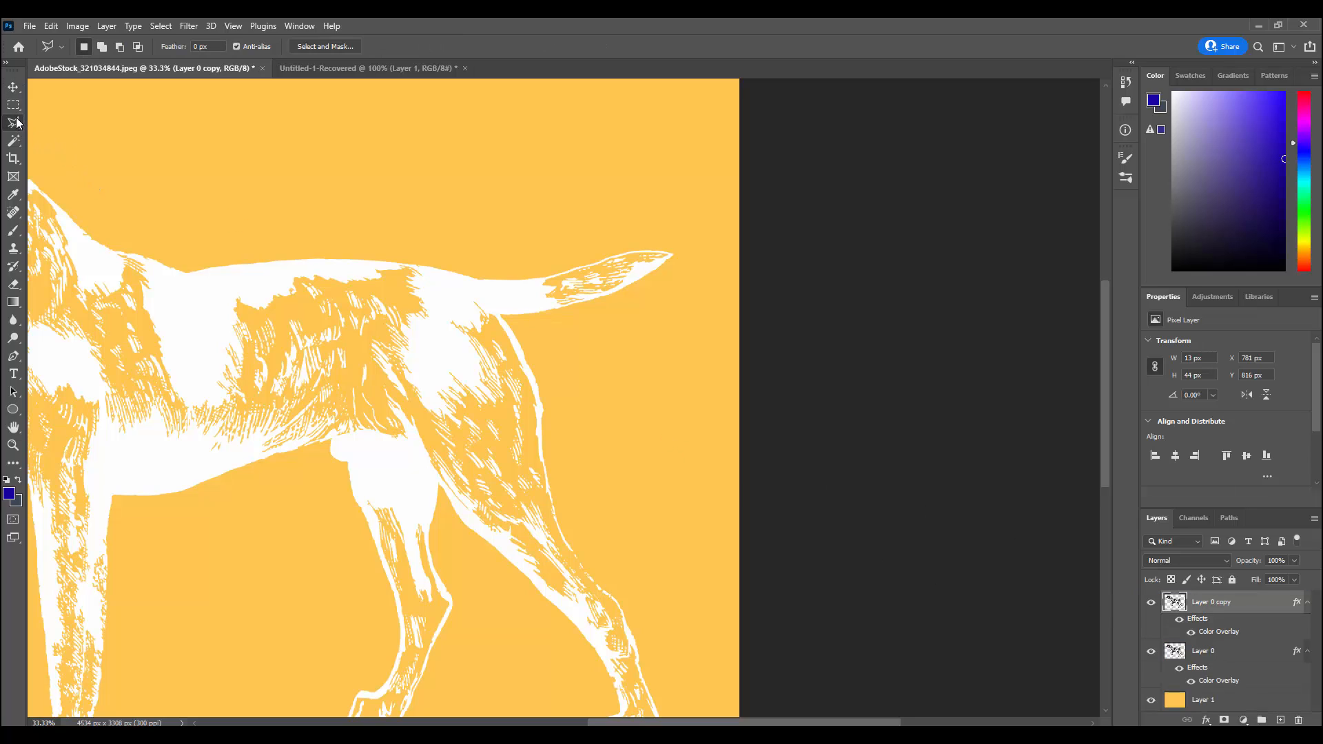
click(440, 276)
click(13, 87)
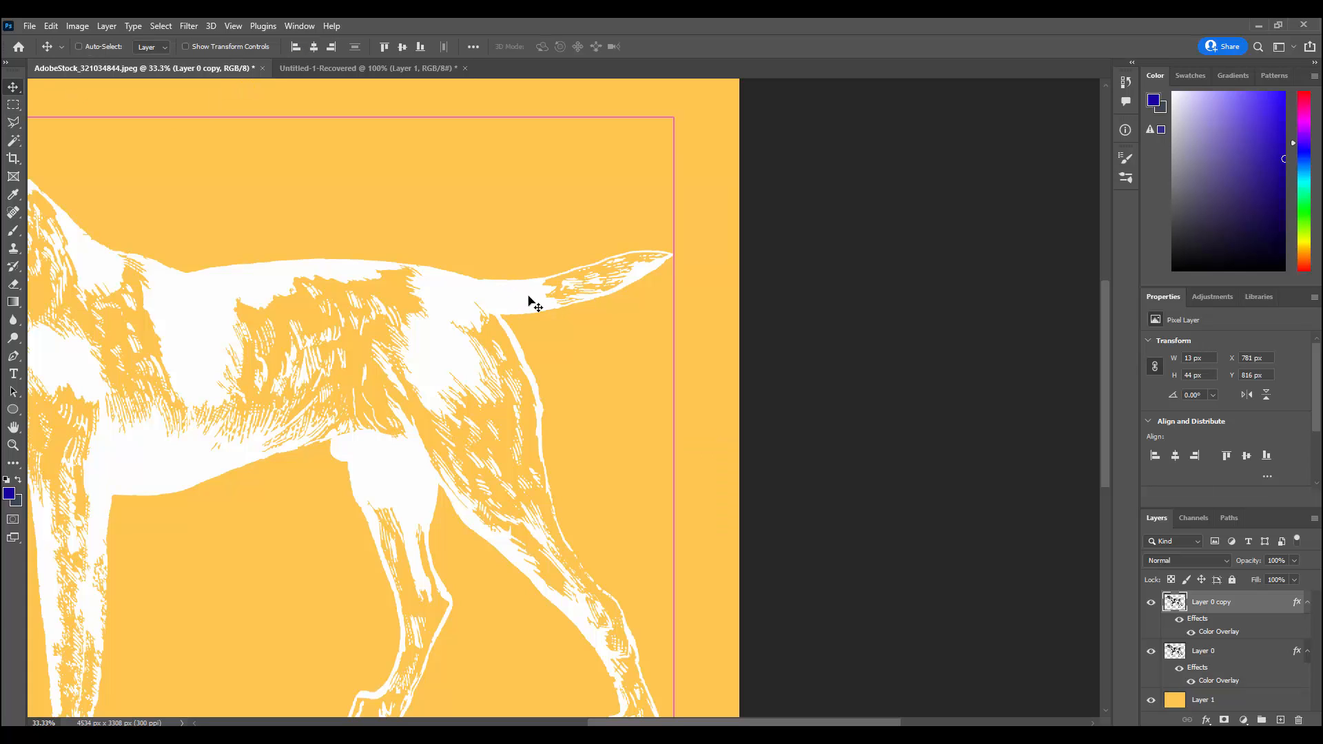
key(ctrl+plus)
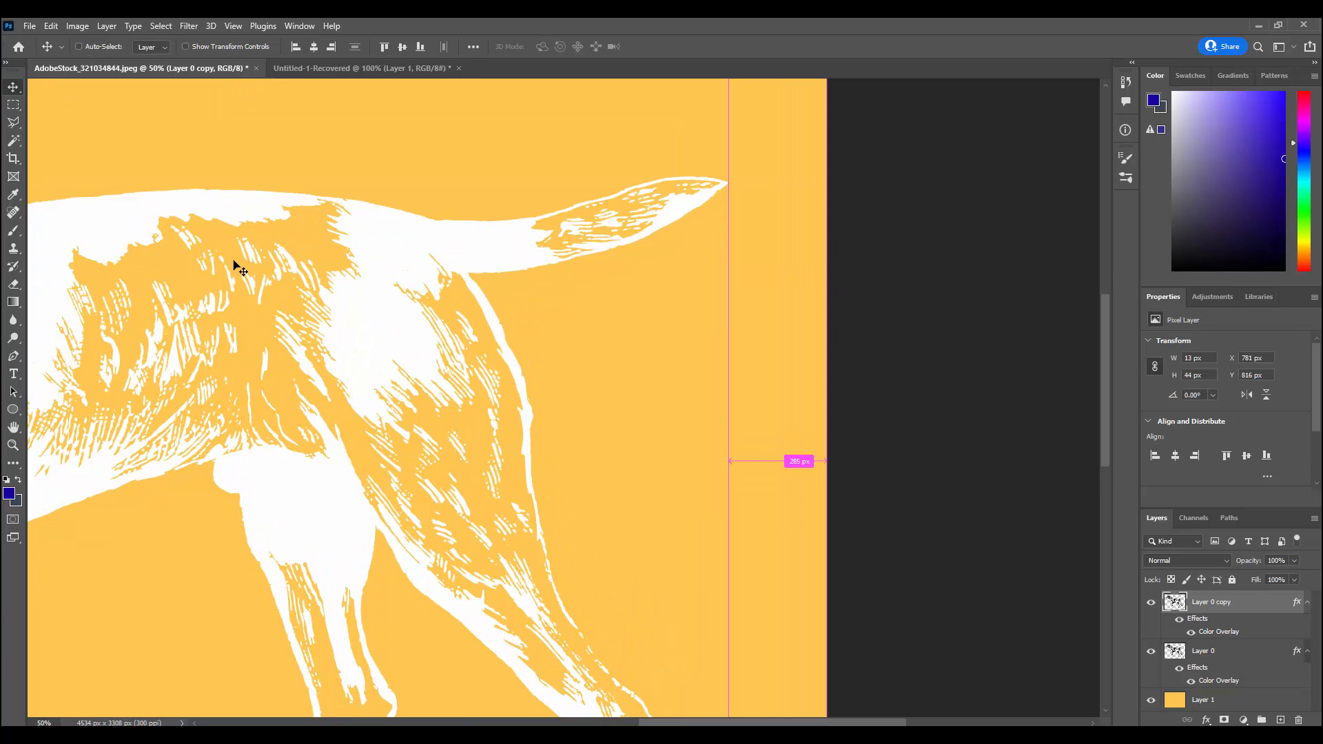
key(ctrl+plus)
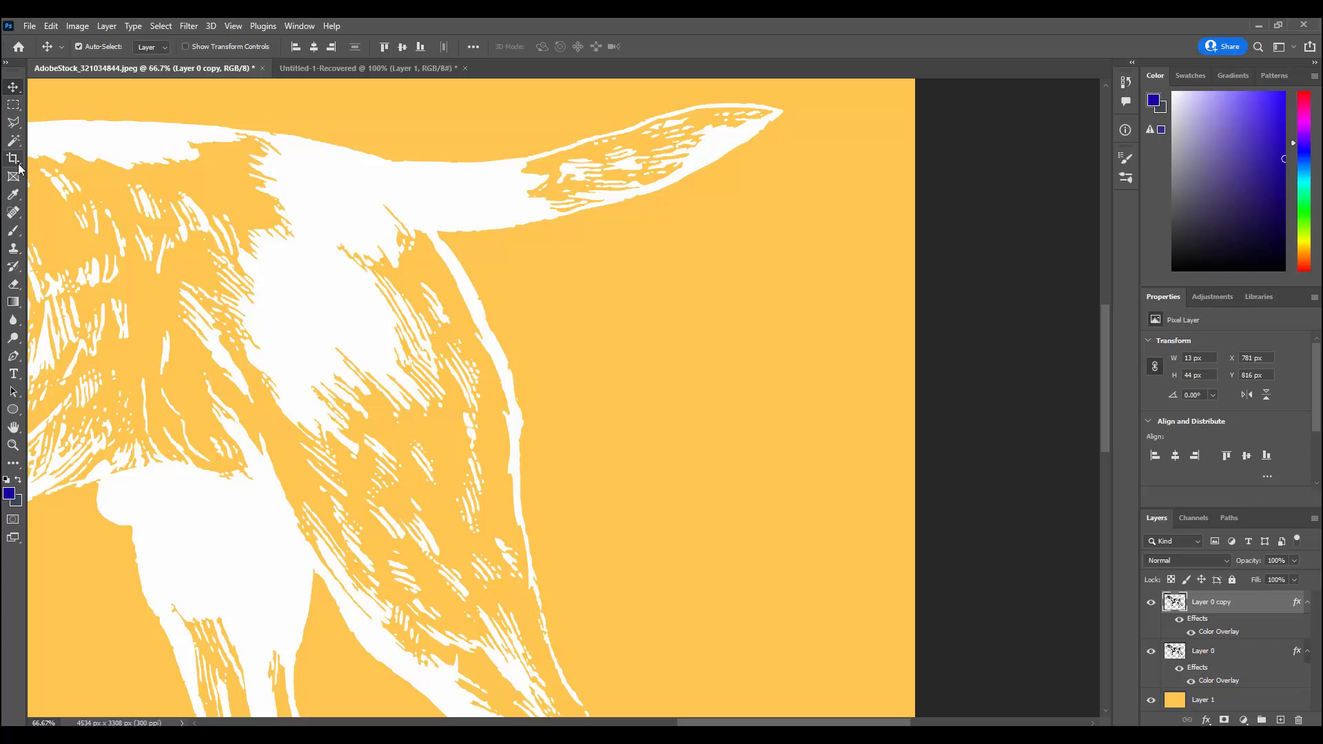
click(13, 122)
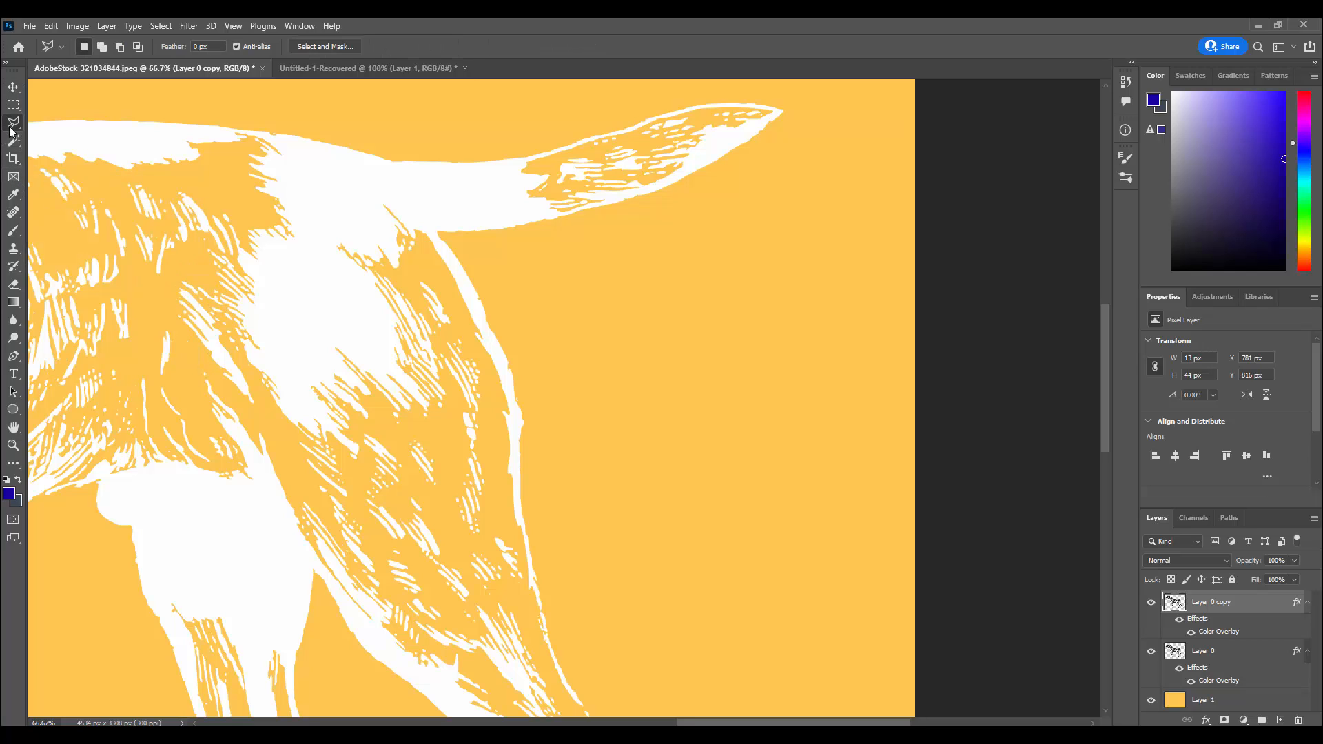
click(448, 244)
click(376, 157)
click(321, 127)
click(486, 118)
click(794, 79)
click(705, 235)
click(613, 233)
click(553, 240)
click(514, 239)
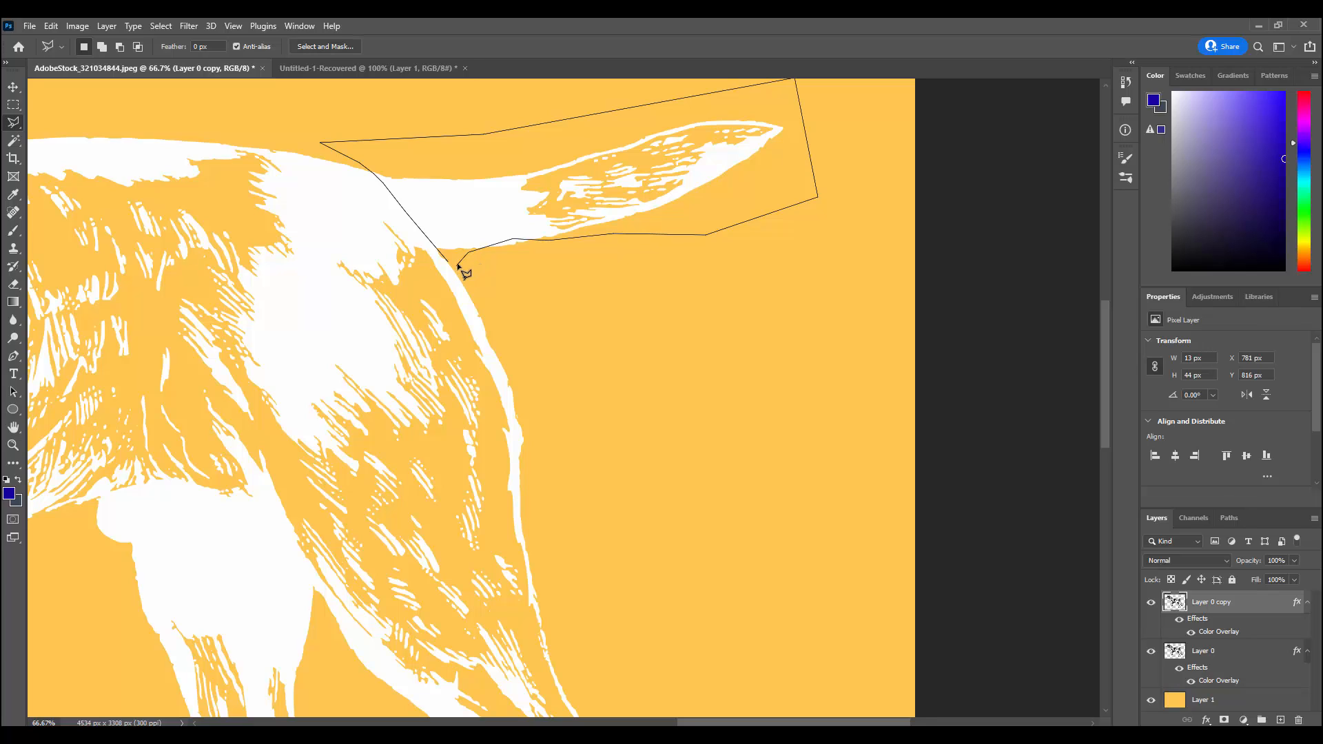
key(Escape)
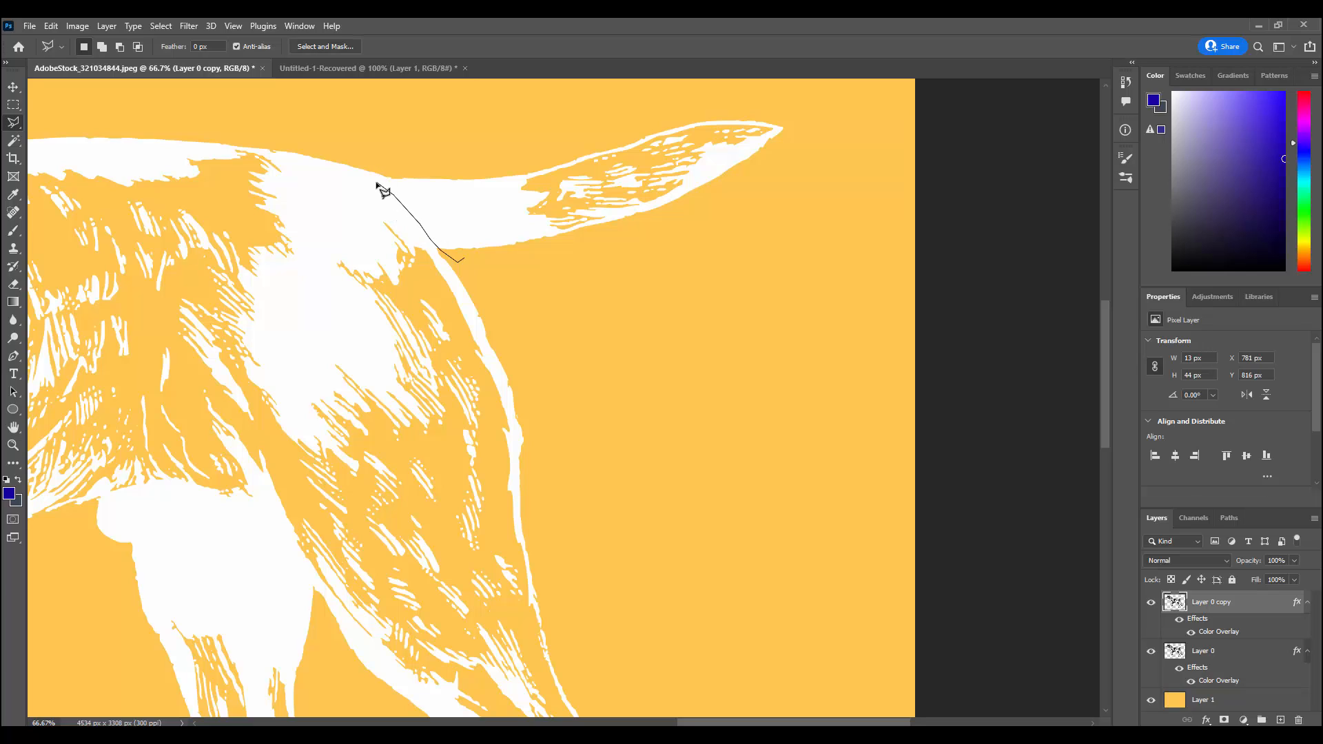
Step: Enclose the dog's tail, from its base to its tip, in a closed Polygonal Lasso selection about 990 by 524 px
click(342, 160)
click(542, 98)
click(606, 109)
click(739, 100)
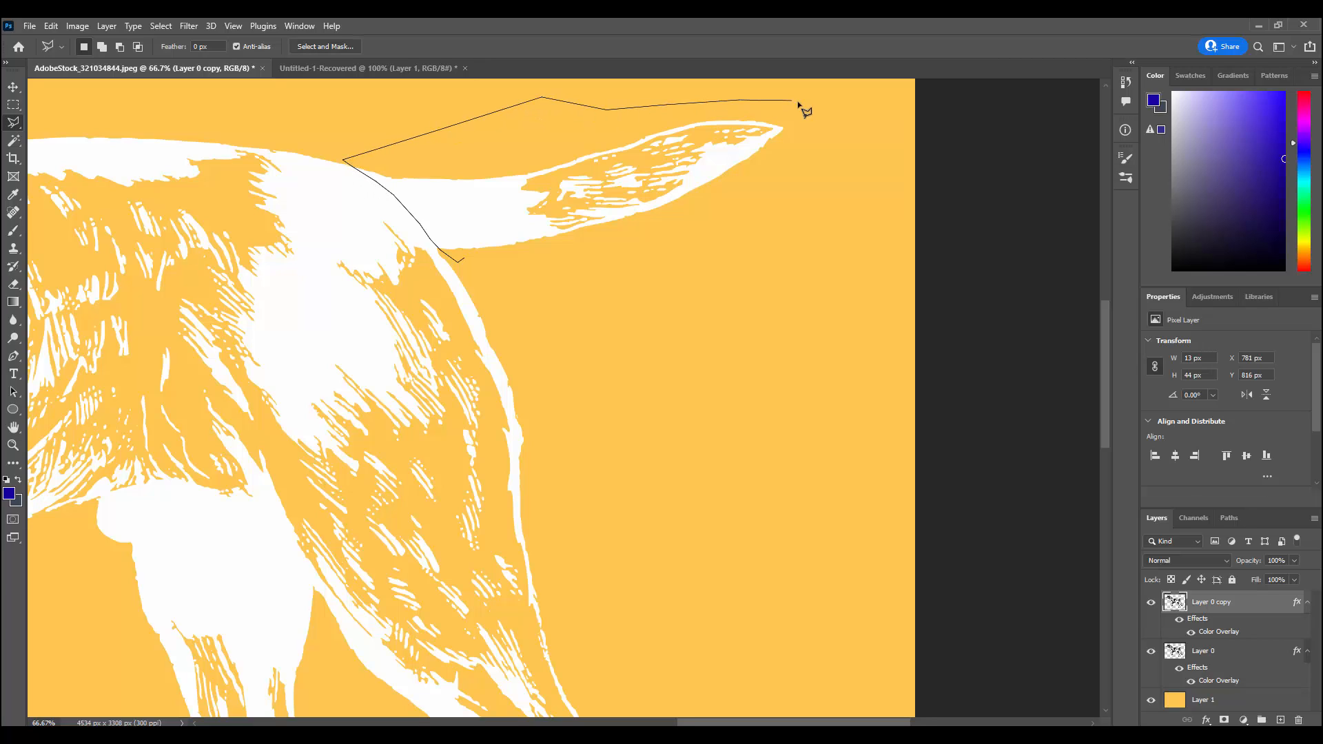
click(796, 101)
click(709, 311)
click(576, 336)
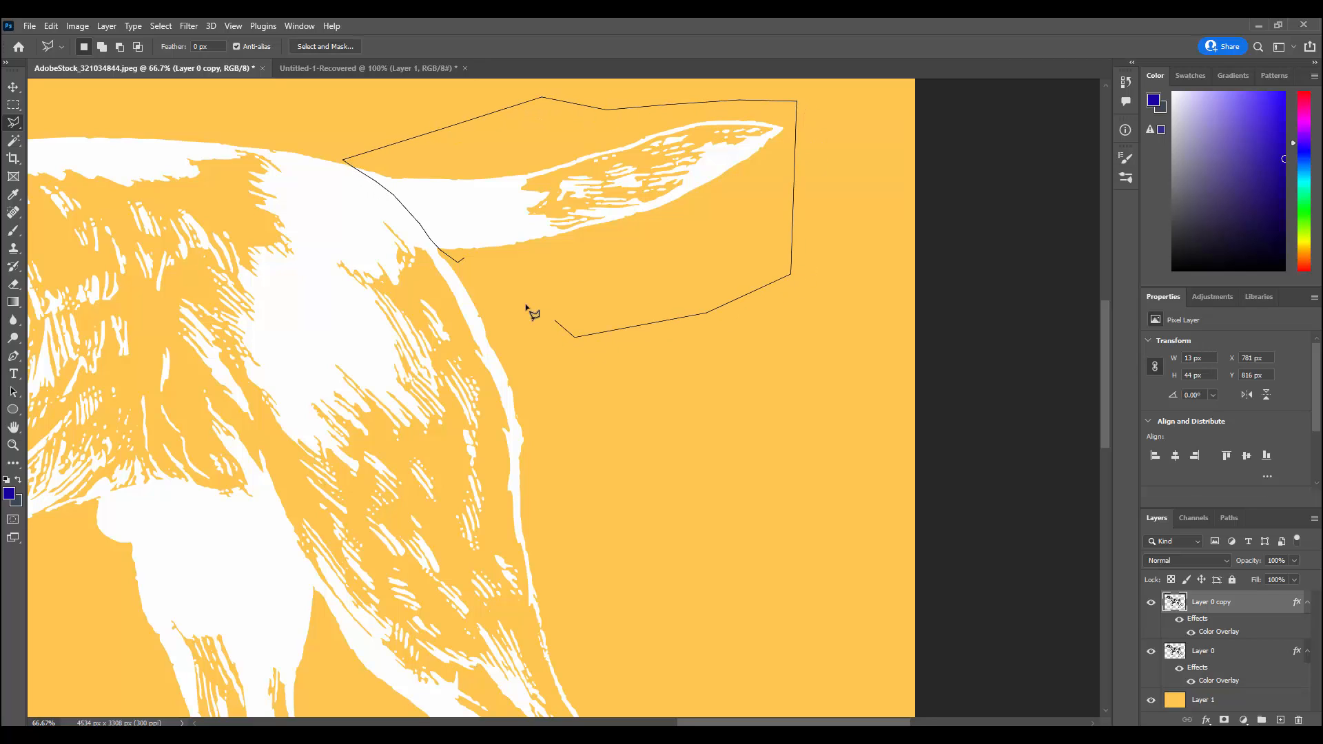
click(465, 259)
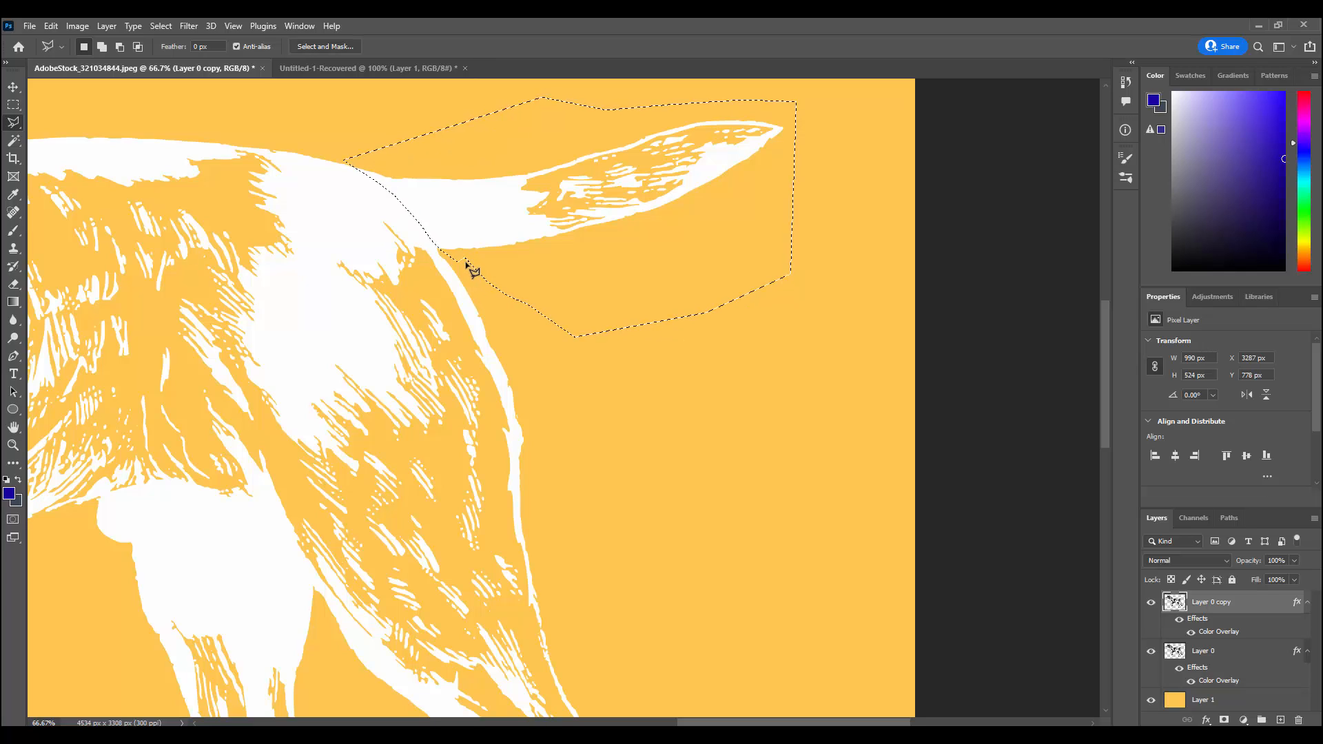
Step: Clear the selected tail from Layer 0 copy and deselect, then hide that copy and make the visible Layer 0 active
key(ctrl+d)
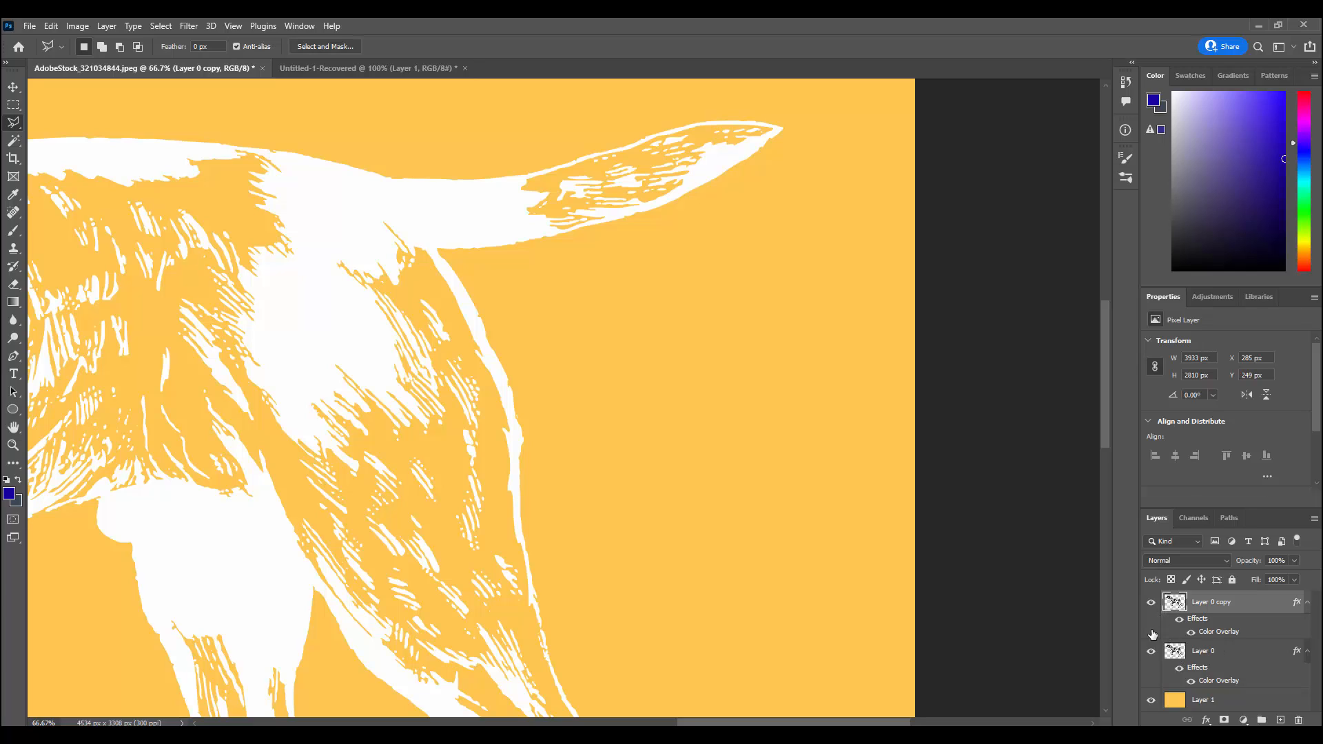
click(1149, 653)
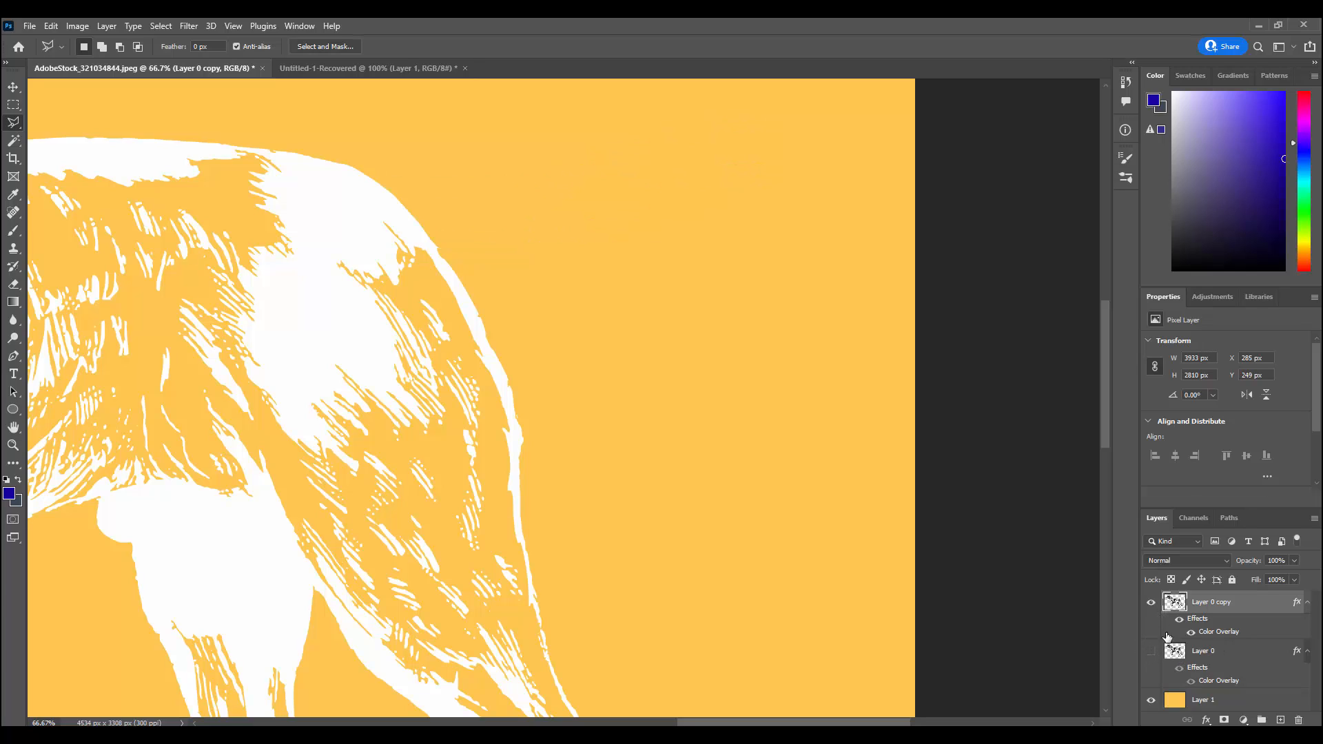
click(1149, 602)
click(1149, 651)
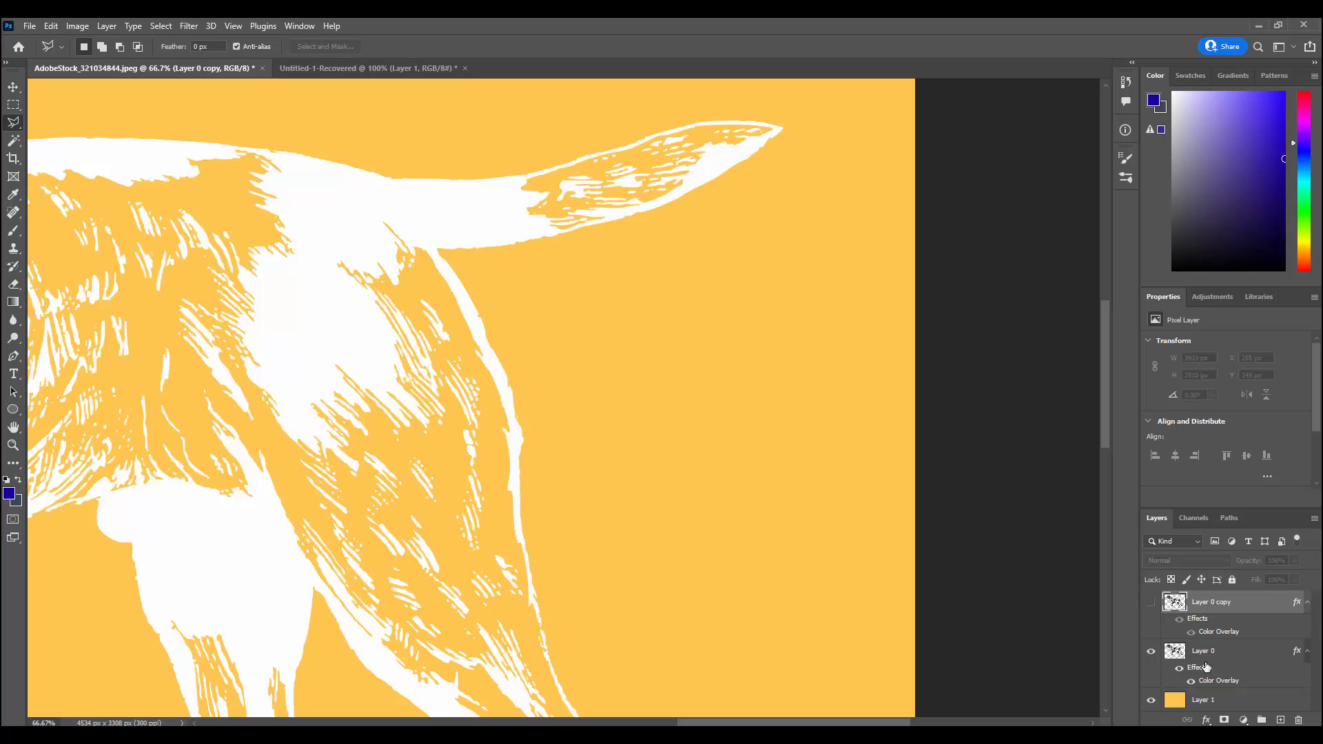
click(1246, 661)
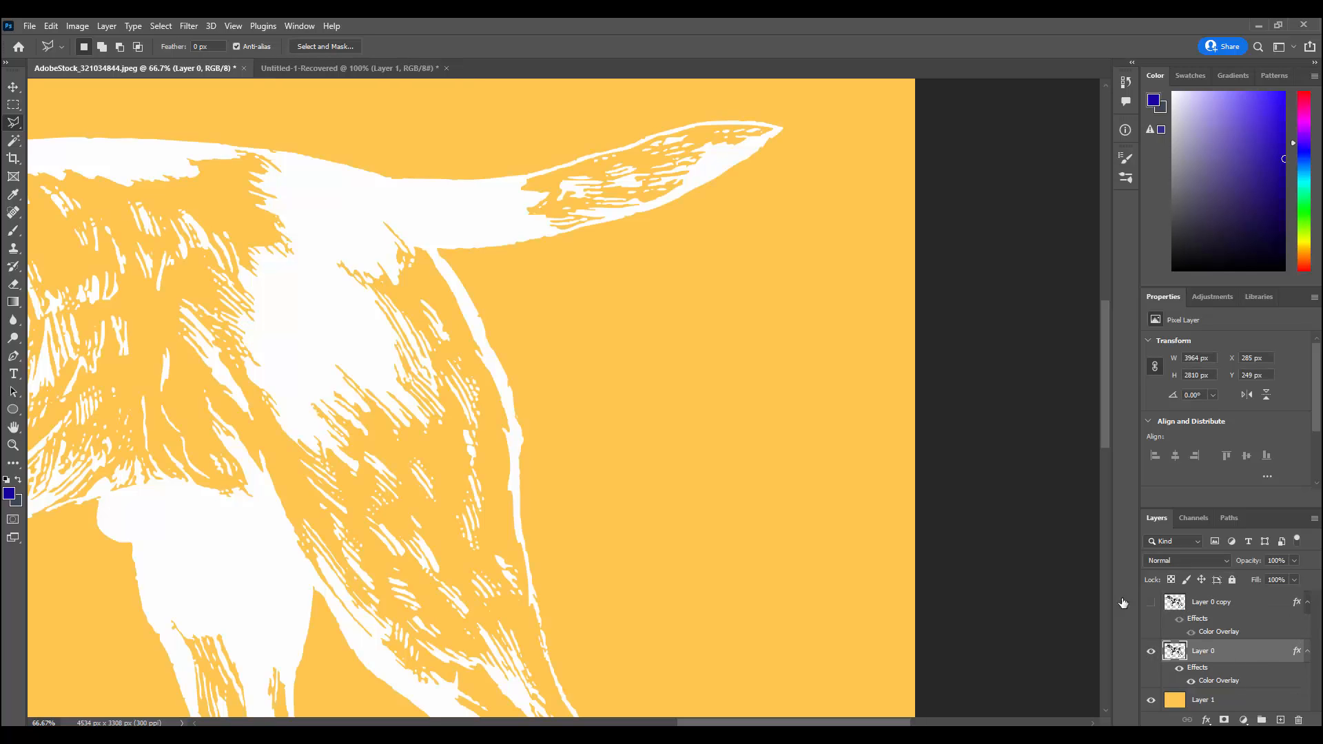
Step: Draw a closed Polygonal Lasso selection about 1543 by 458 px around the tail on Layer 0, extending well into the dog's hindquarters
click(494, 282)
click(439, 253)
click(349, 270)
click(288, 290)
click(237, 303)
click(173, 303)
click(140, 299)
click(123, 292)
click(134, 268)
click(354, 215)
click(391, 197)
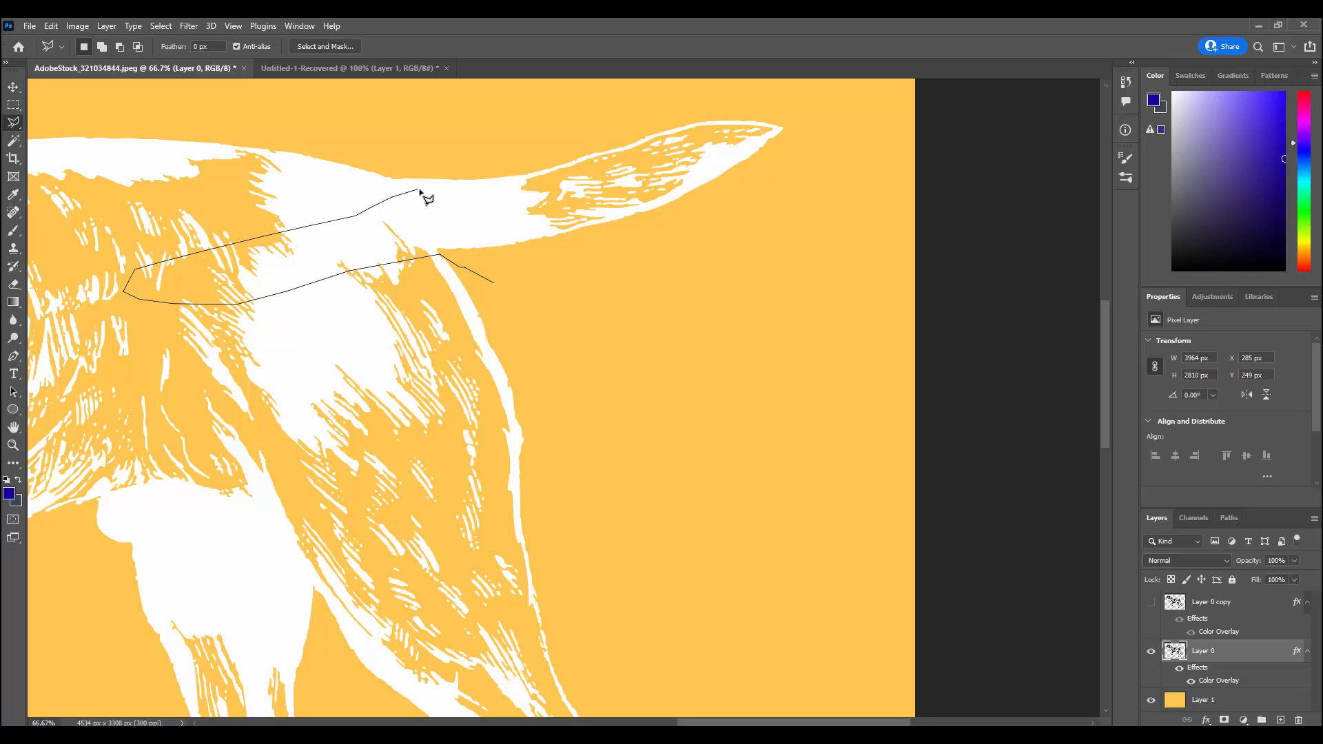
click(419, 189)
click(486, 160)
click(584, 124)
click(749, 94)
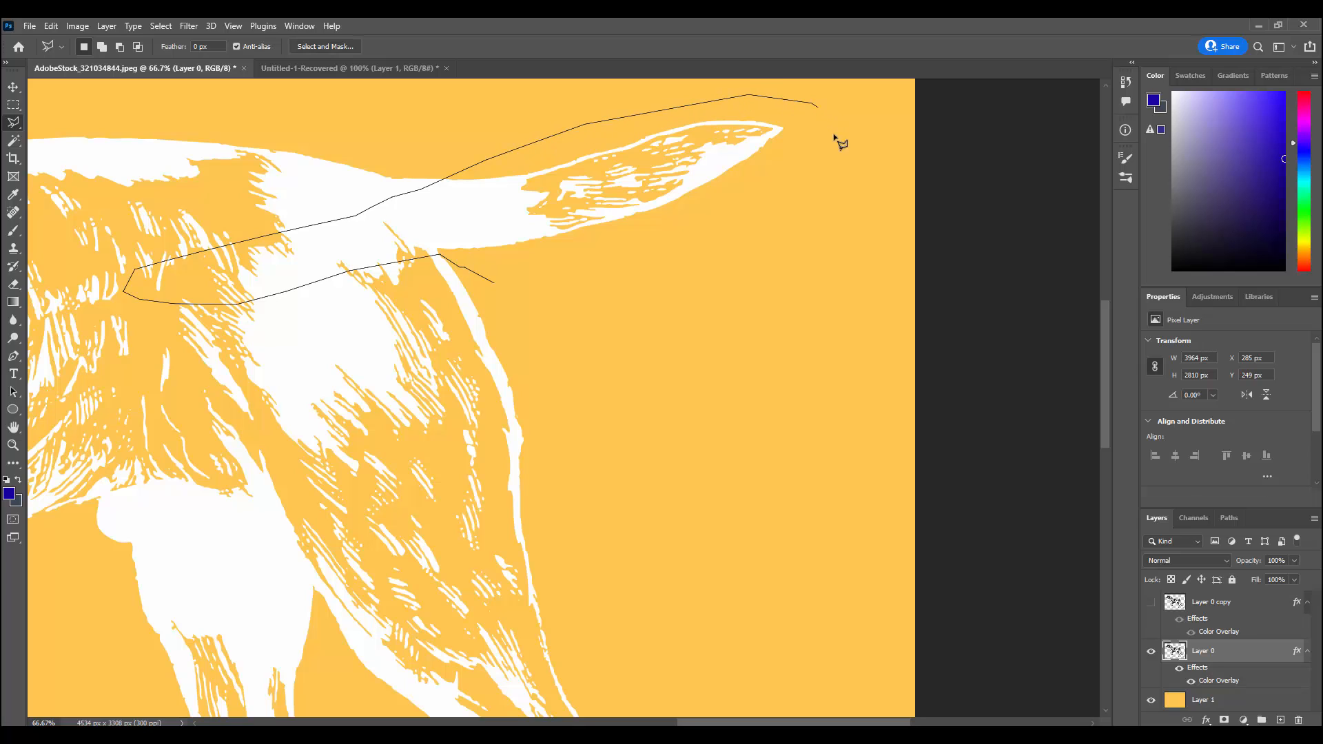
click(832, 125)
click(825, 177)
click(768, 219)
click(720, 233)
click(647, 250)
click(586, 260)
click(544, 269)
click(496, 283)
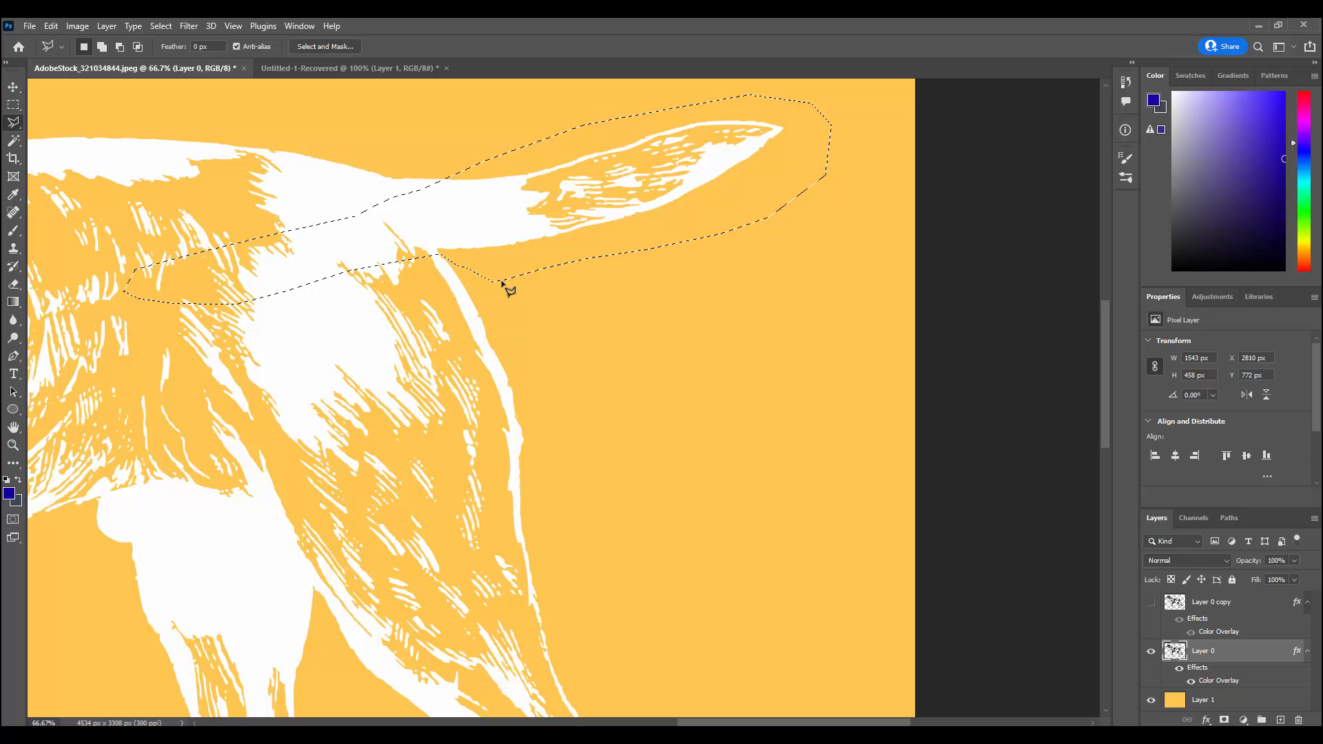
Step: Invert the selection, delete everything outside the tail piece from Layer 0, and deselect
key(ctrl+shift+i)
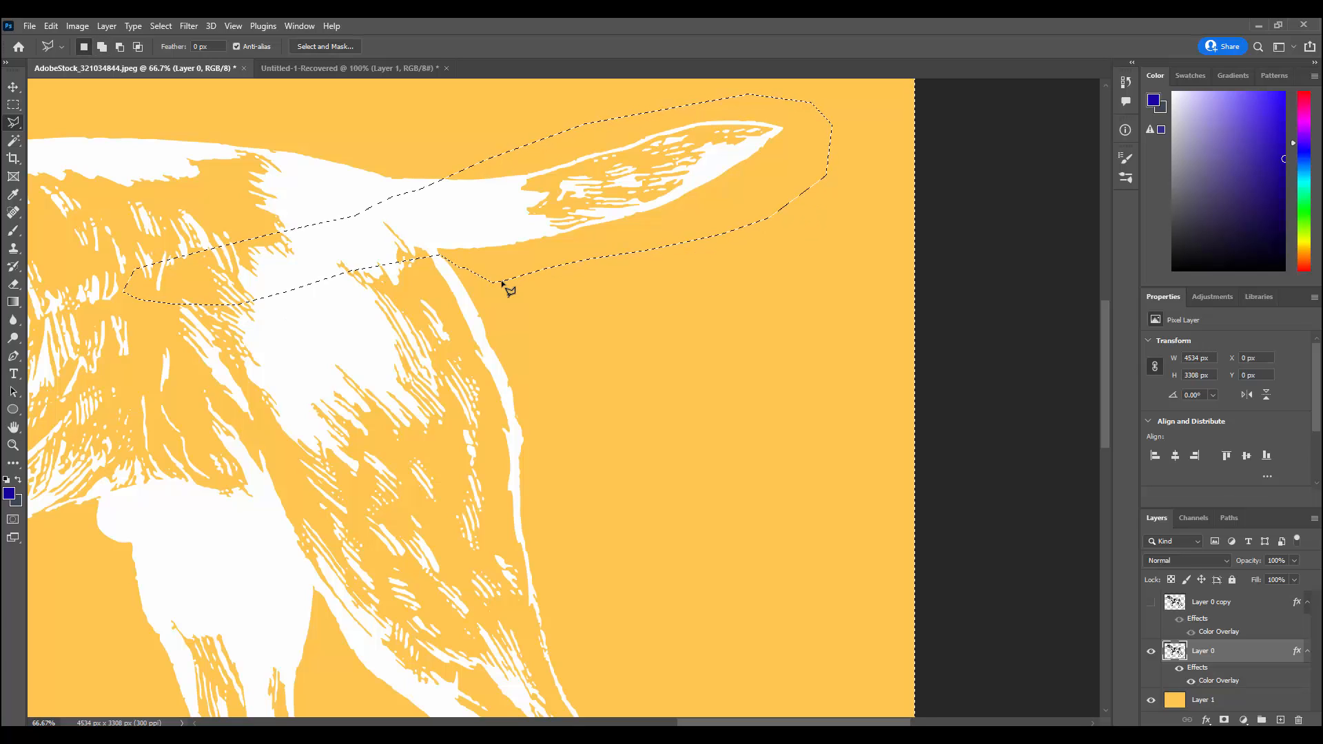
key(Delete)
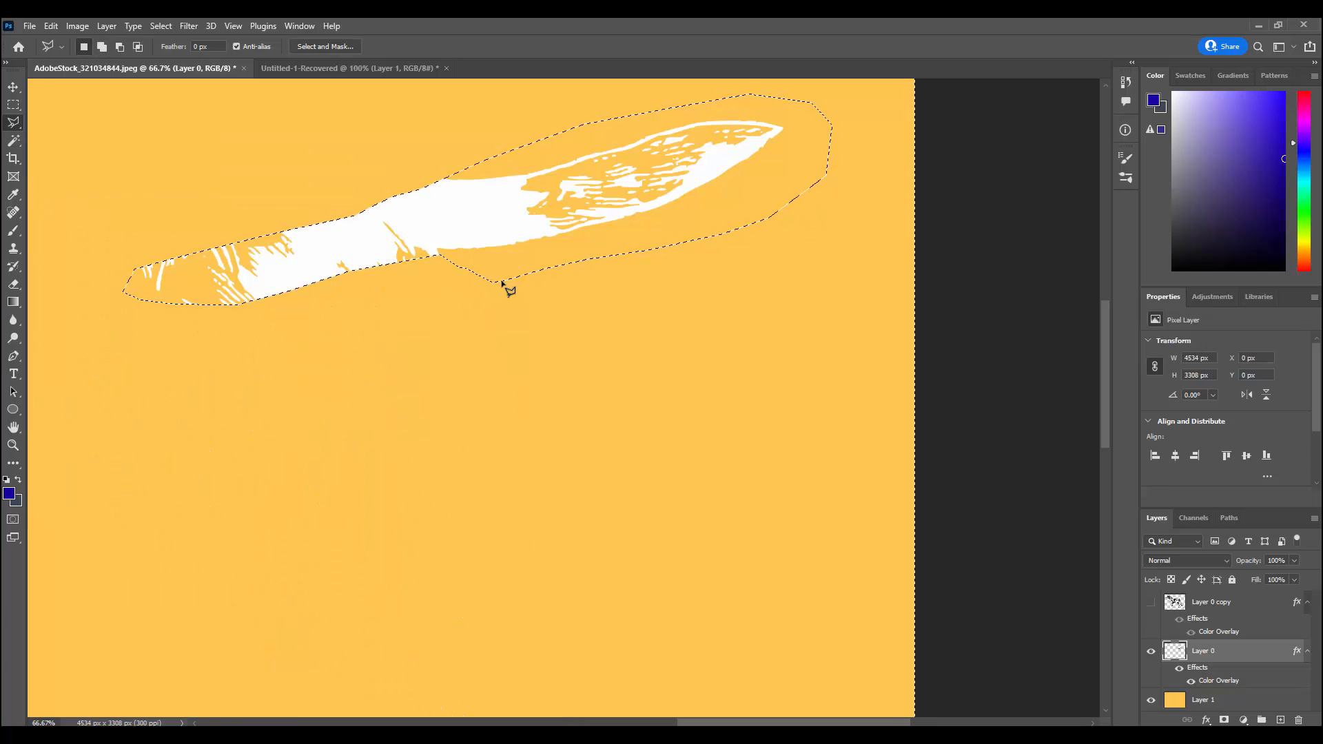
key(ctrl+d)
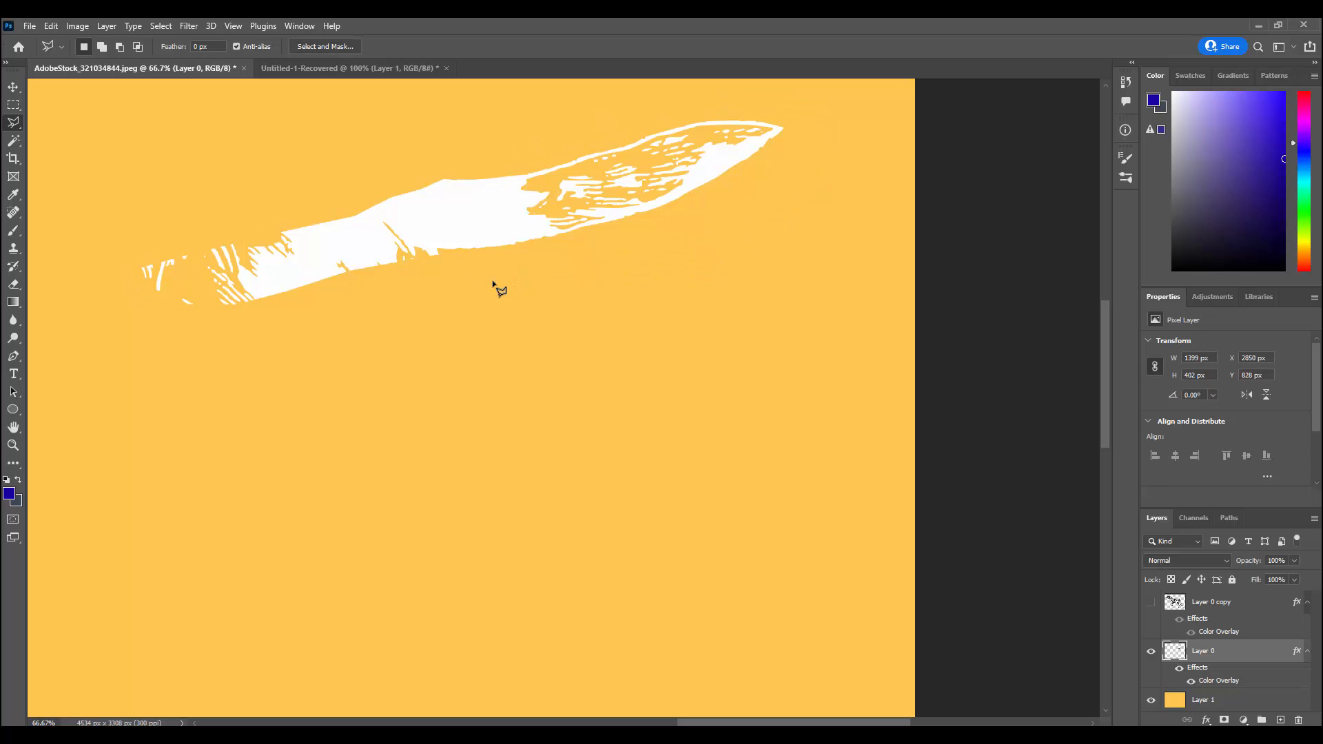
Step: Try to crop the canvas closely around the isolated tail
click(13, 158)
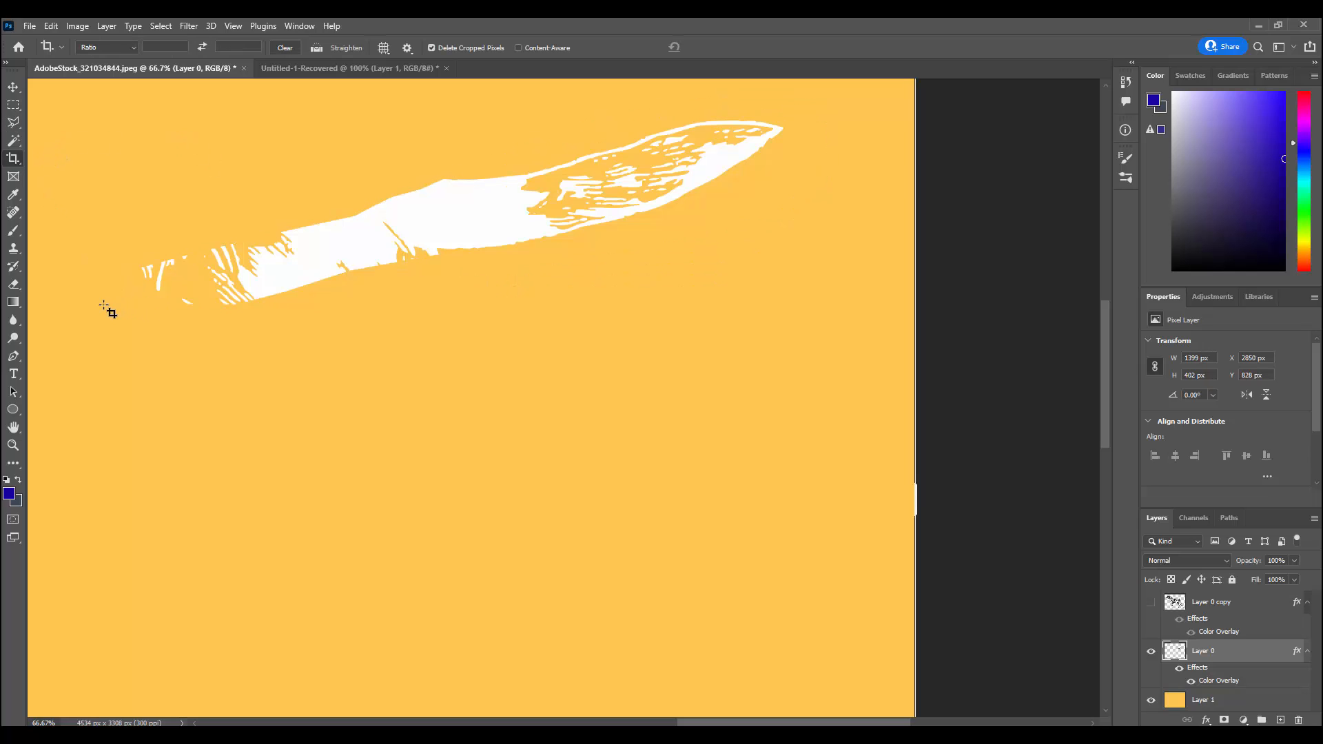
drag(103, 304, 841, 109)
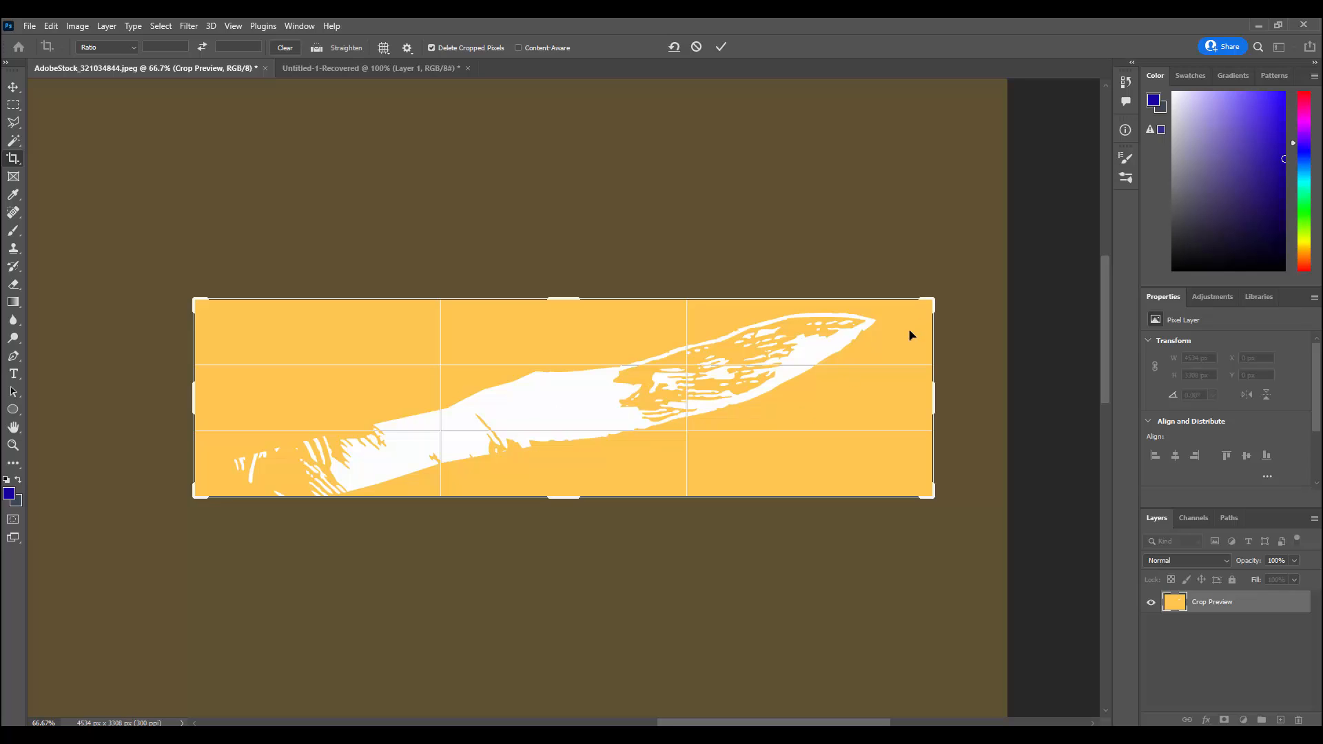
drag(928, 304, 916, 298)
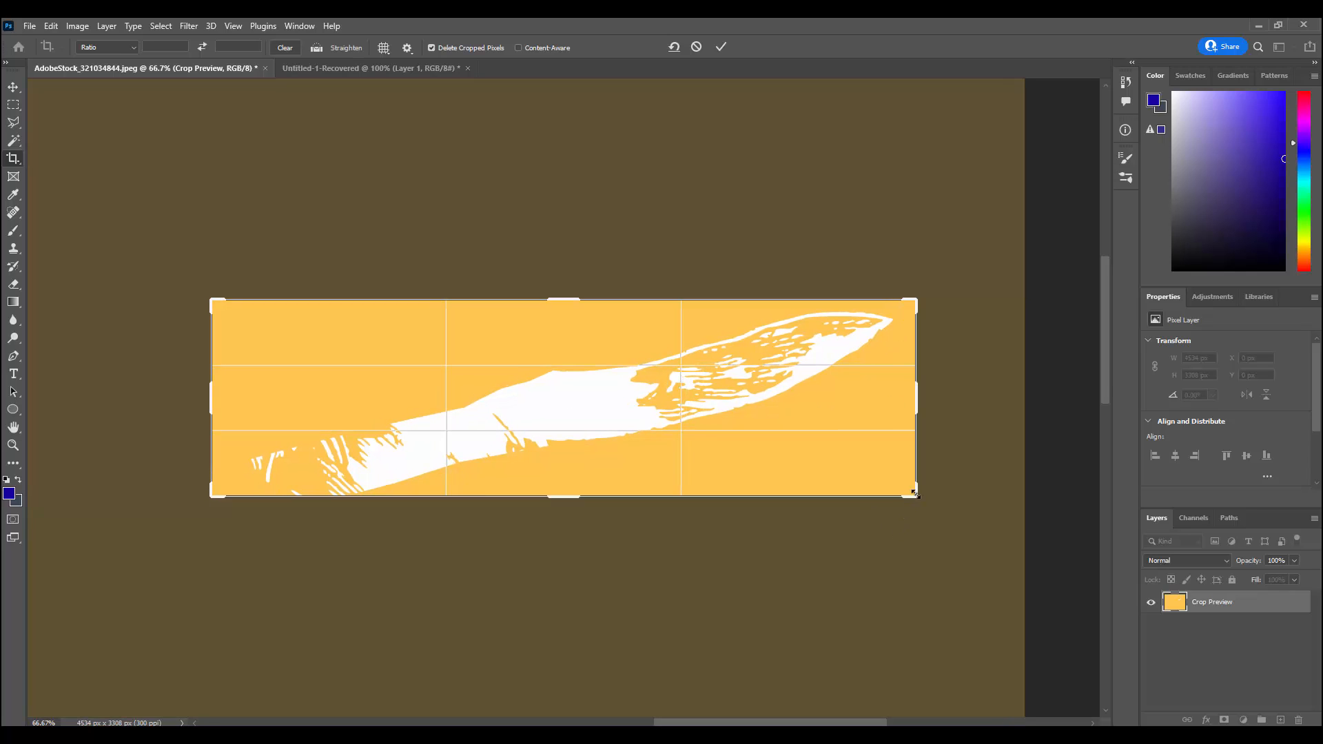
drag(914, 494, 912, 504)
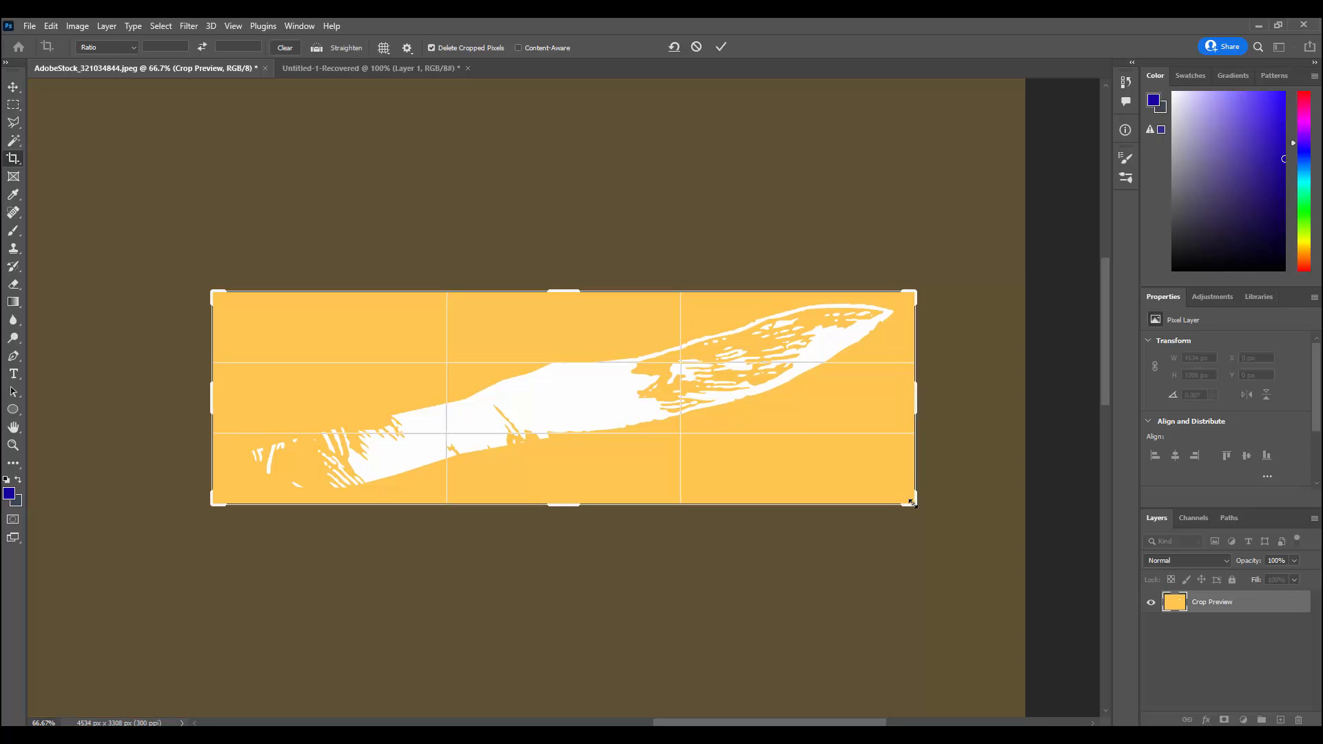
key(Return)
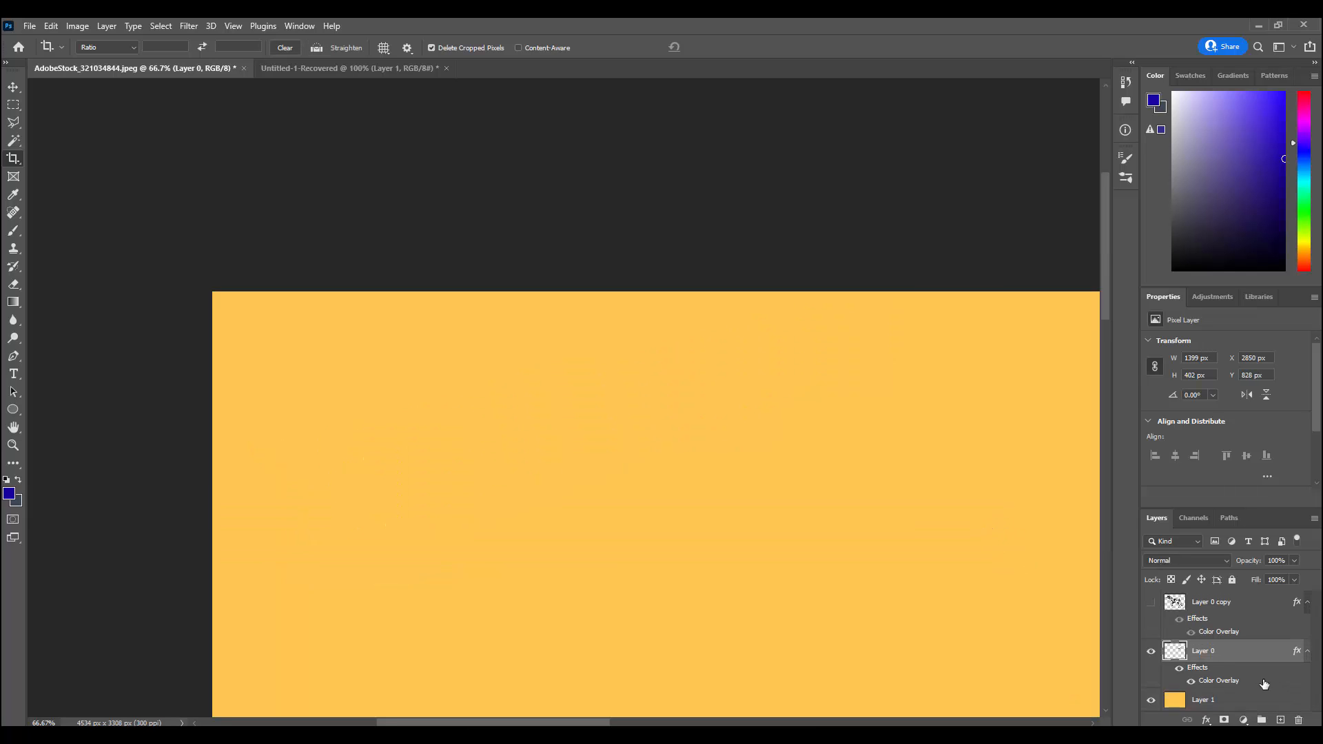
Step: Hide the Layer 1 background and Layer 0 tail, leaving only the tailless dog on Layer 0 copy visible
click(1151, 701)
click(1152, 603)
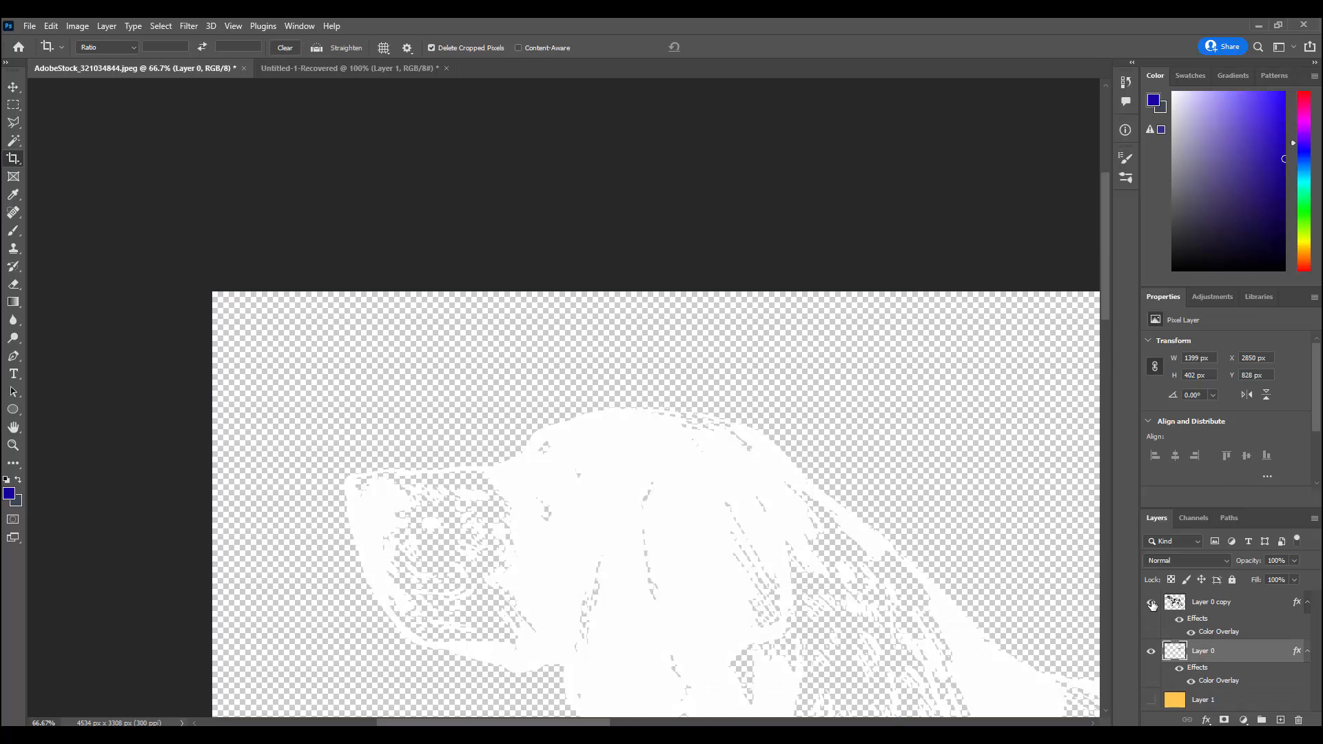
key(ctrl+minus)
key(ctrl+minus)
key(ctrl+minus)
key(ctrl+minus)
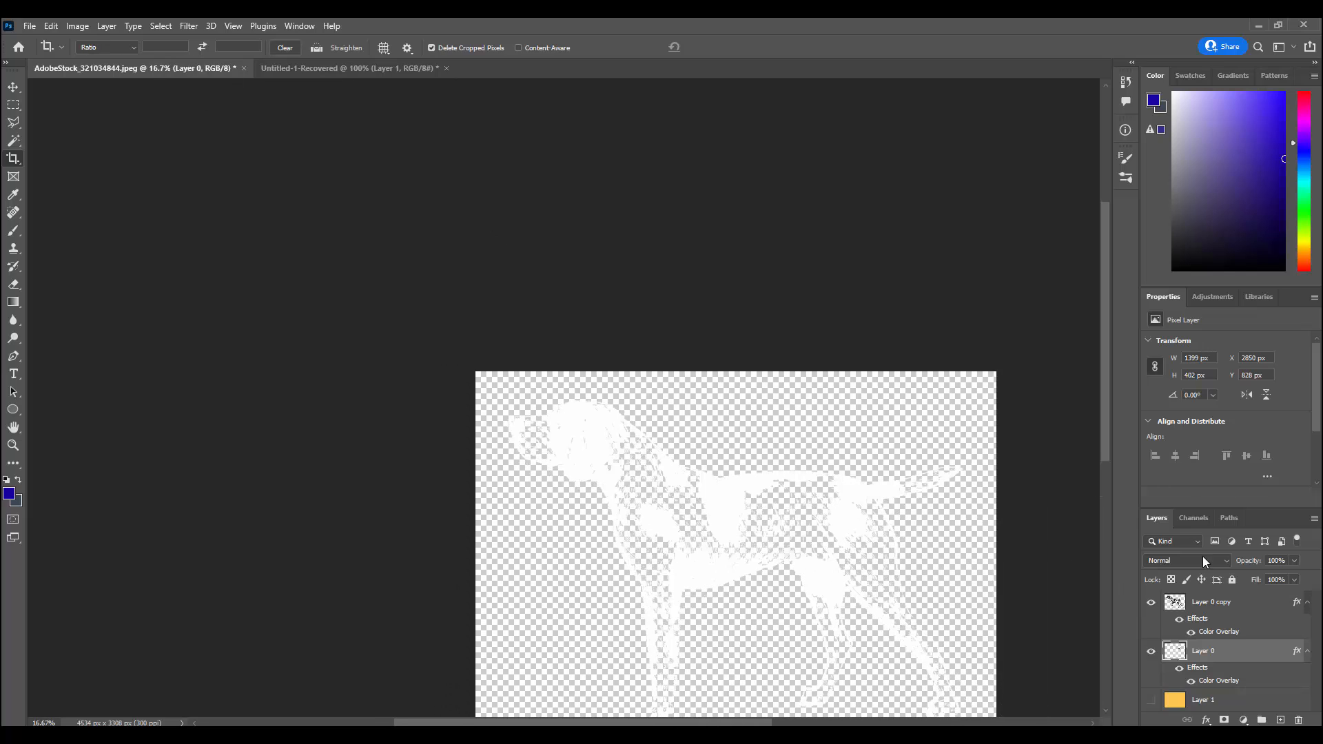
click(1152, 652)
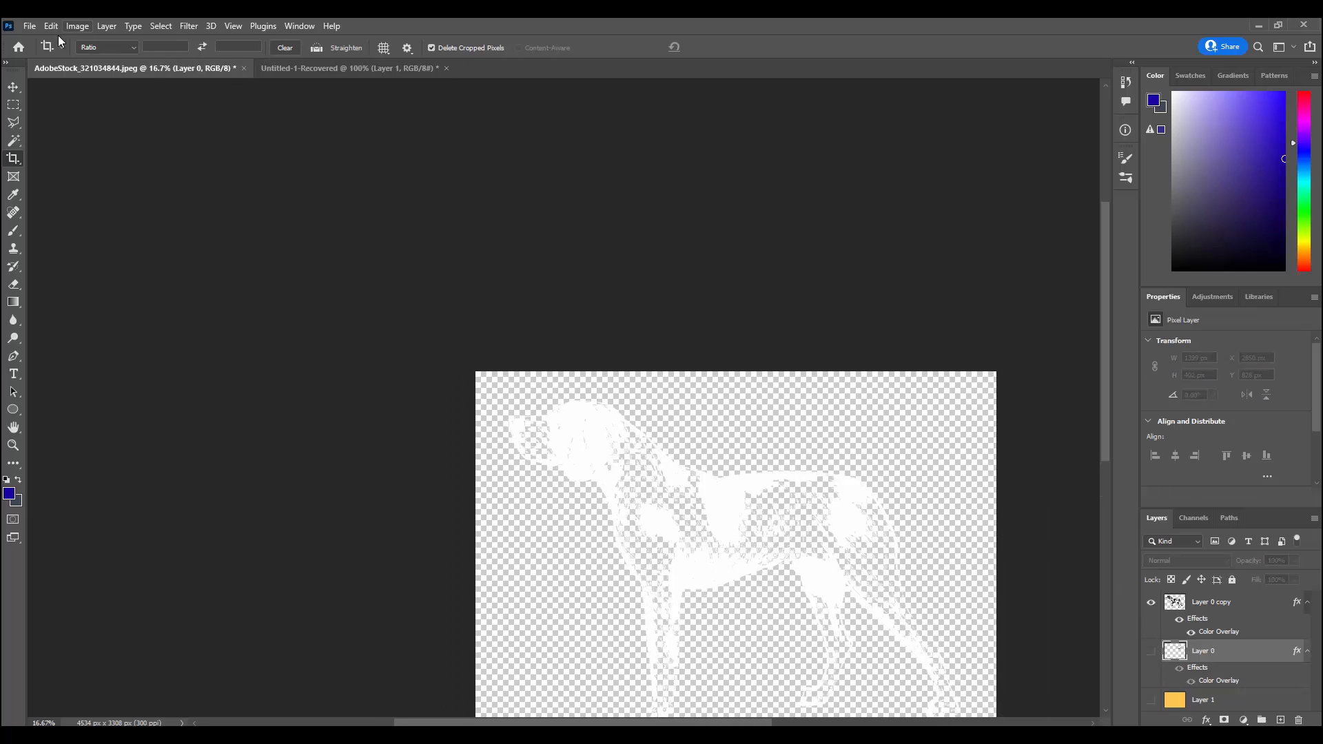
Step: Quick-export the tailless dog as a PNG named DOG1 into the Week 4 Content folder of 6 PSY310
click(36, 26)
mouse_move(142, 244)
click(190, 239)
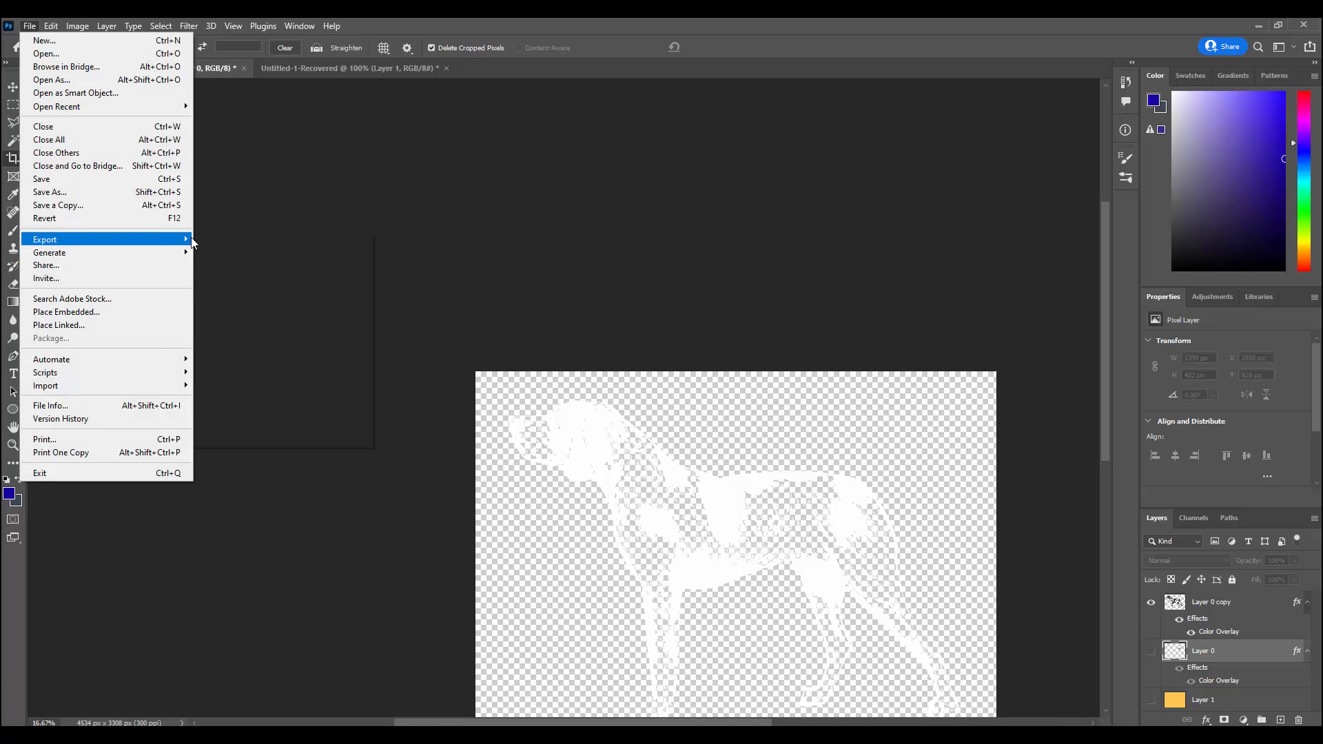
click(30, 25)
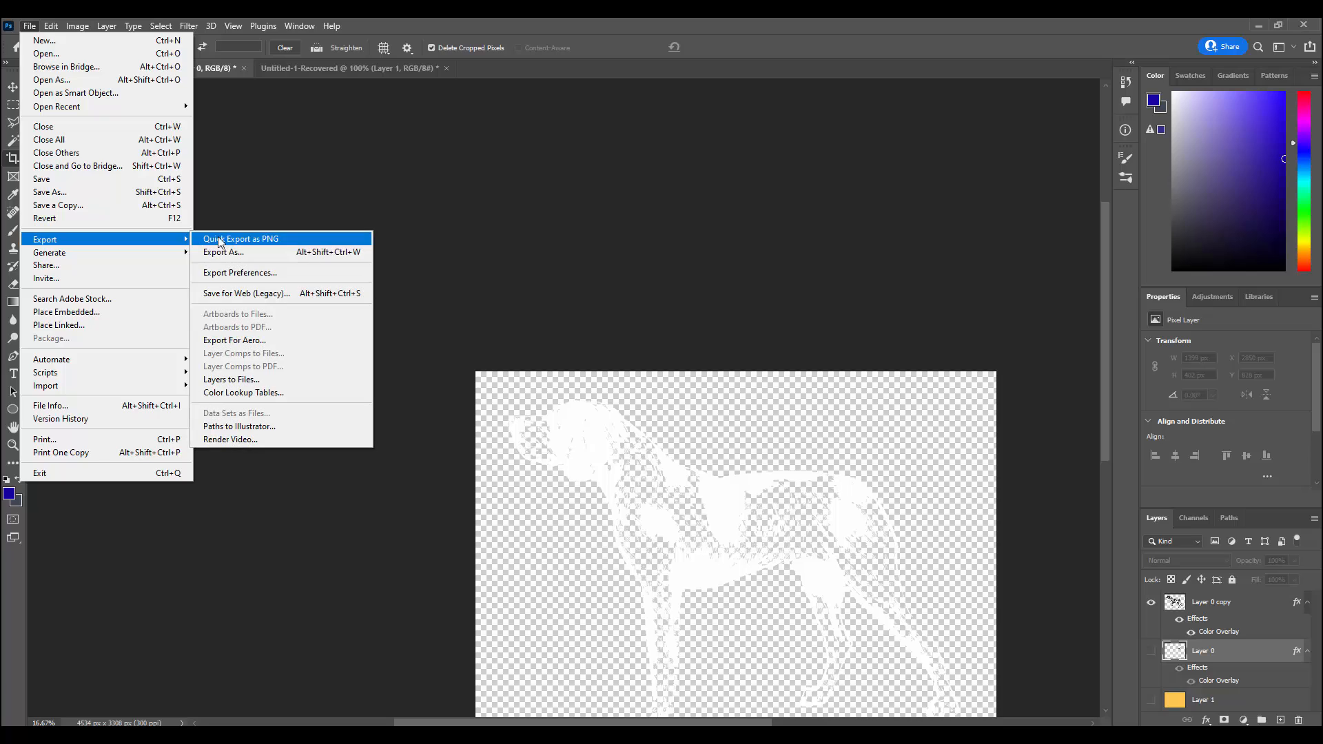
click(219, 240)
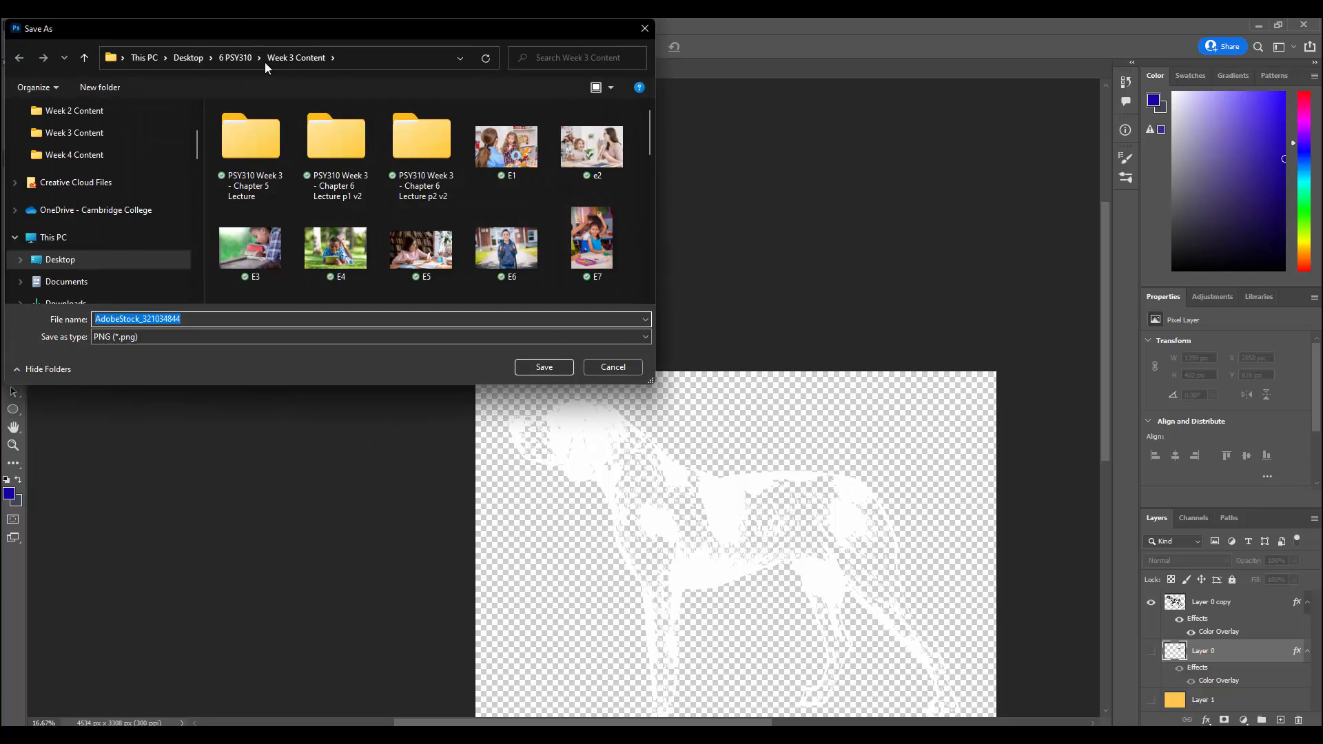
click(232, 61)
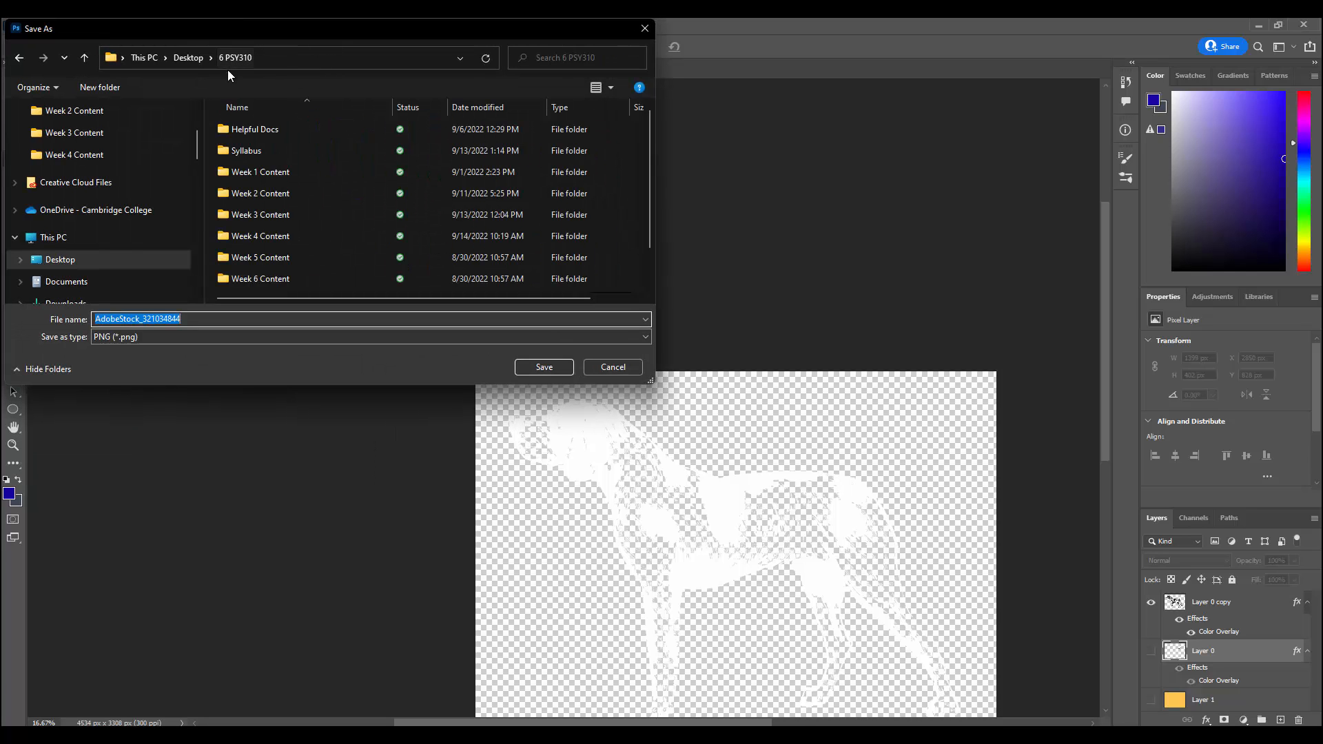
double_click(255, 229)
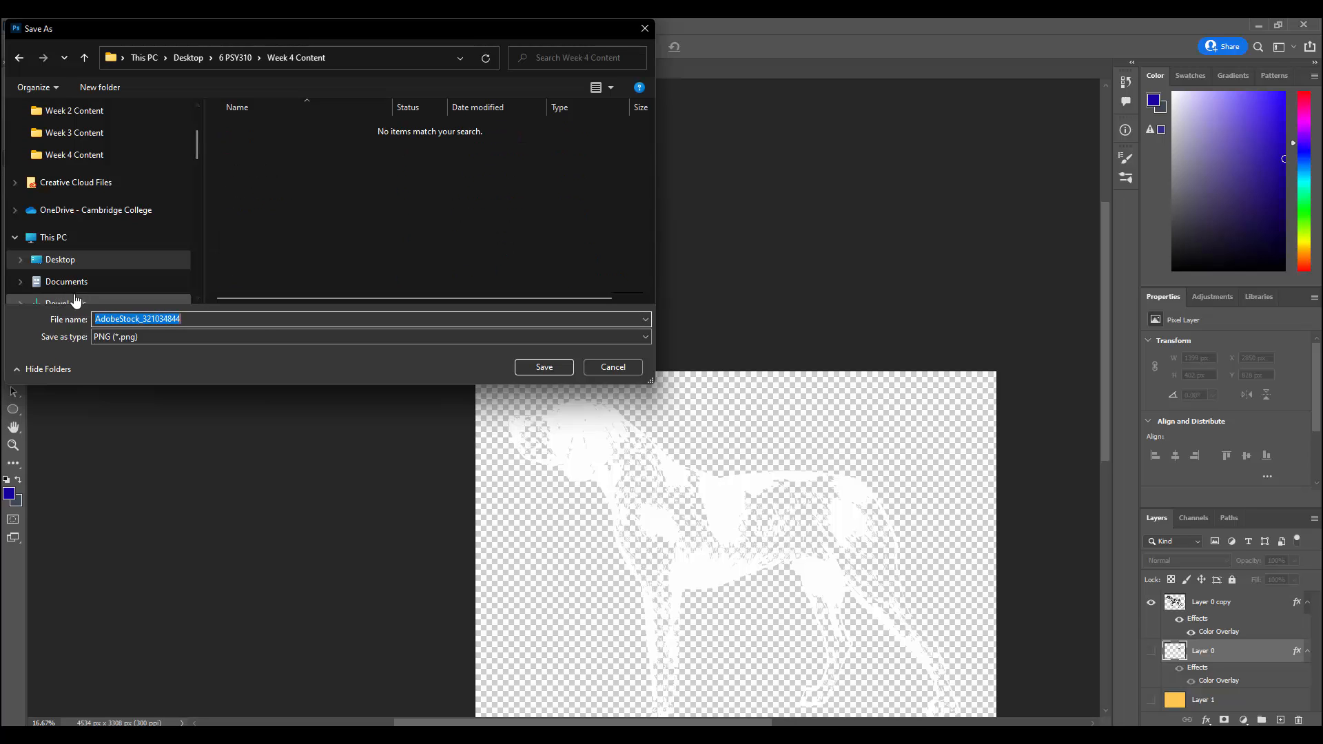
text(doggo)
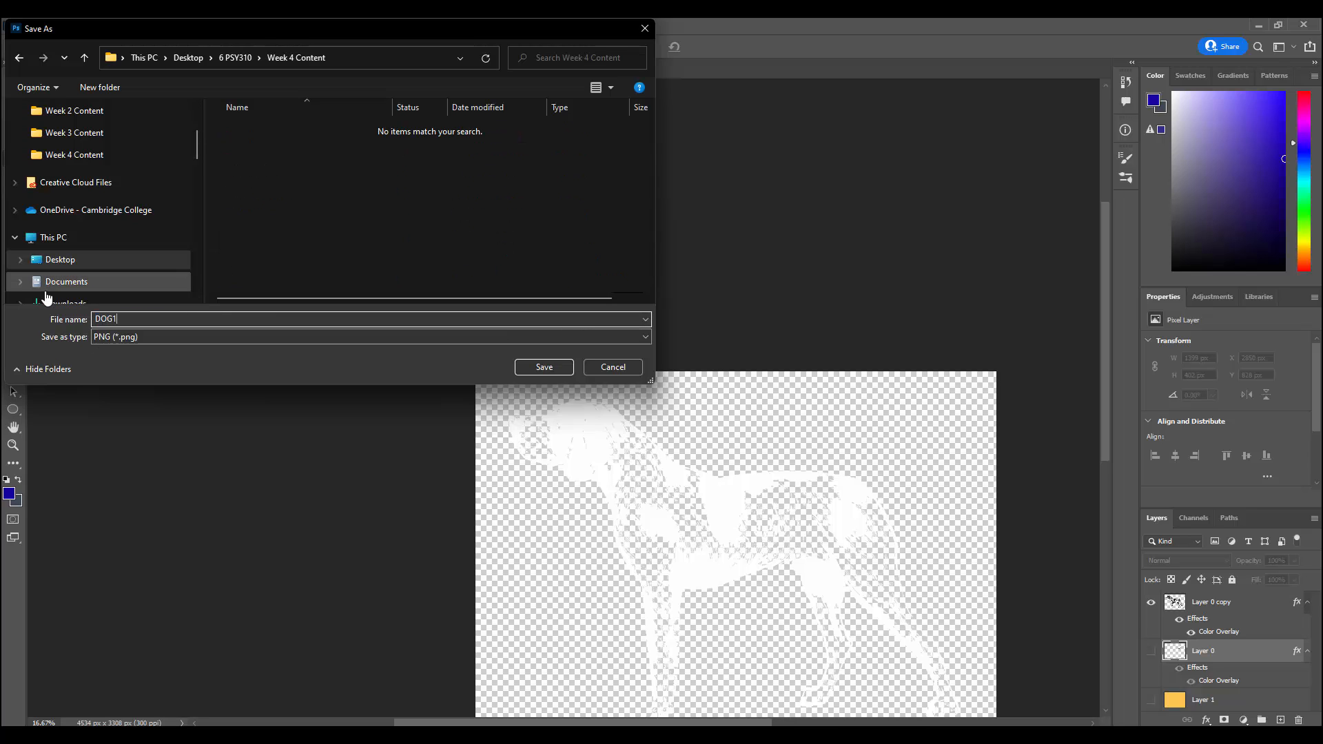
key(Return)
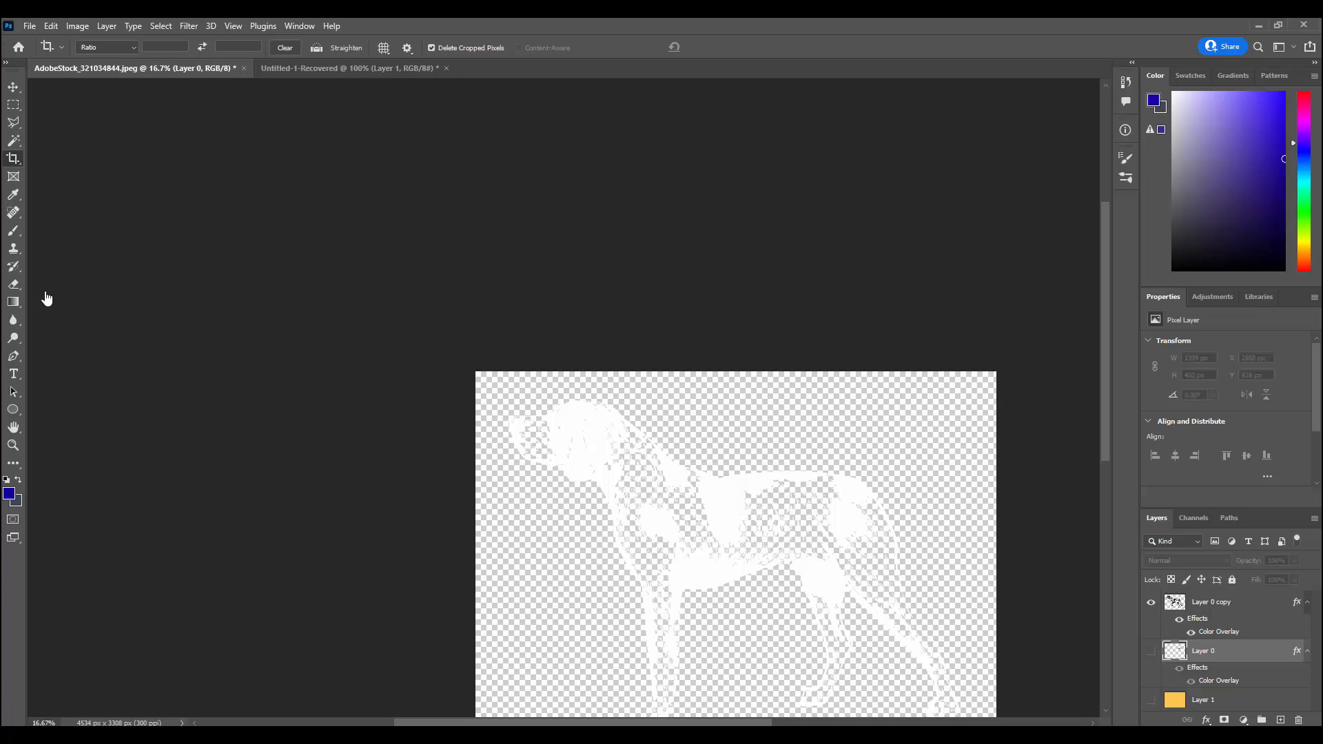
scroll(786, 334, down, 3)
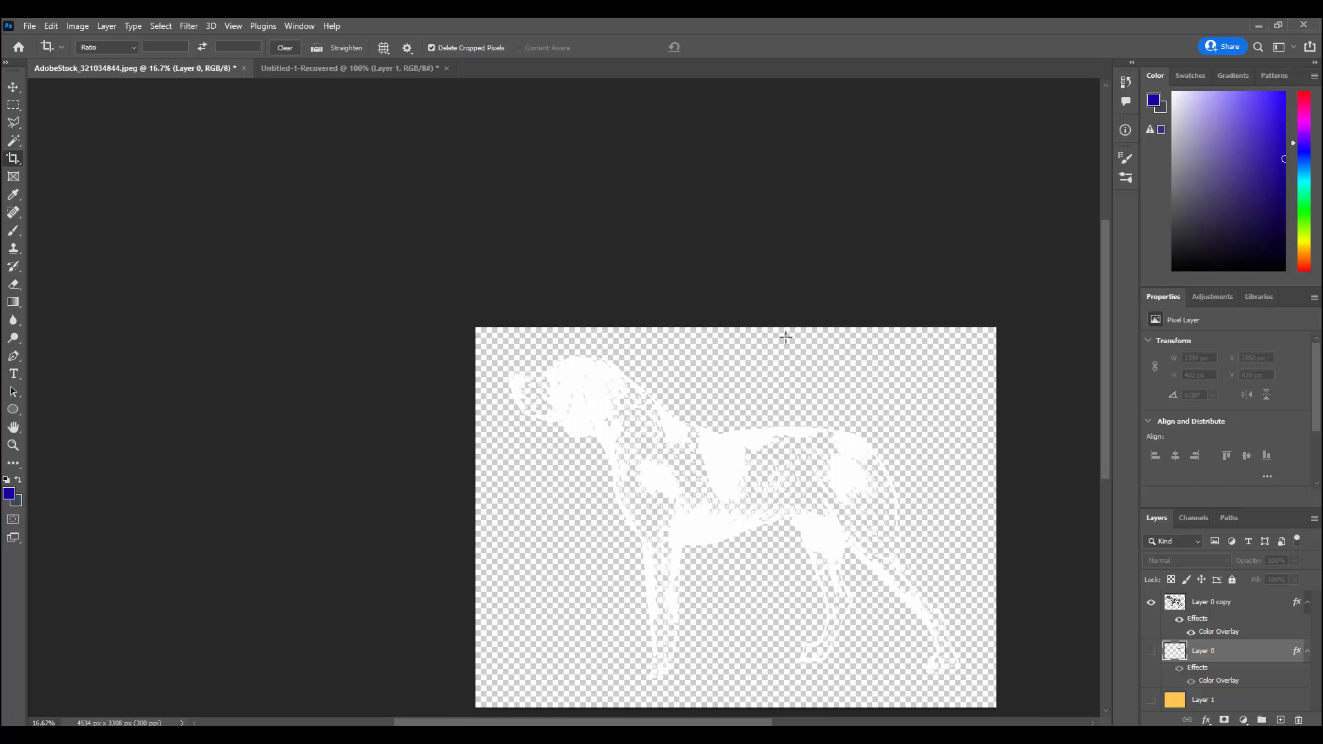
drag(731, 721, 757, 722)
key(v)
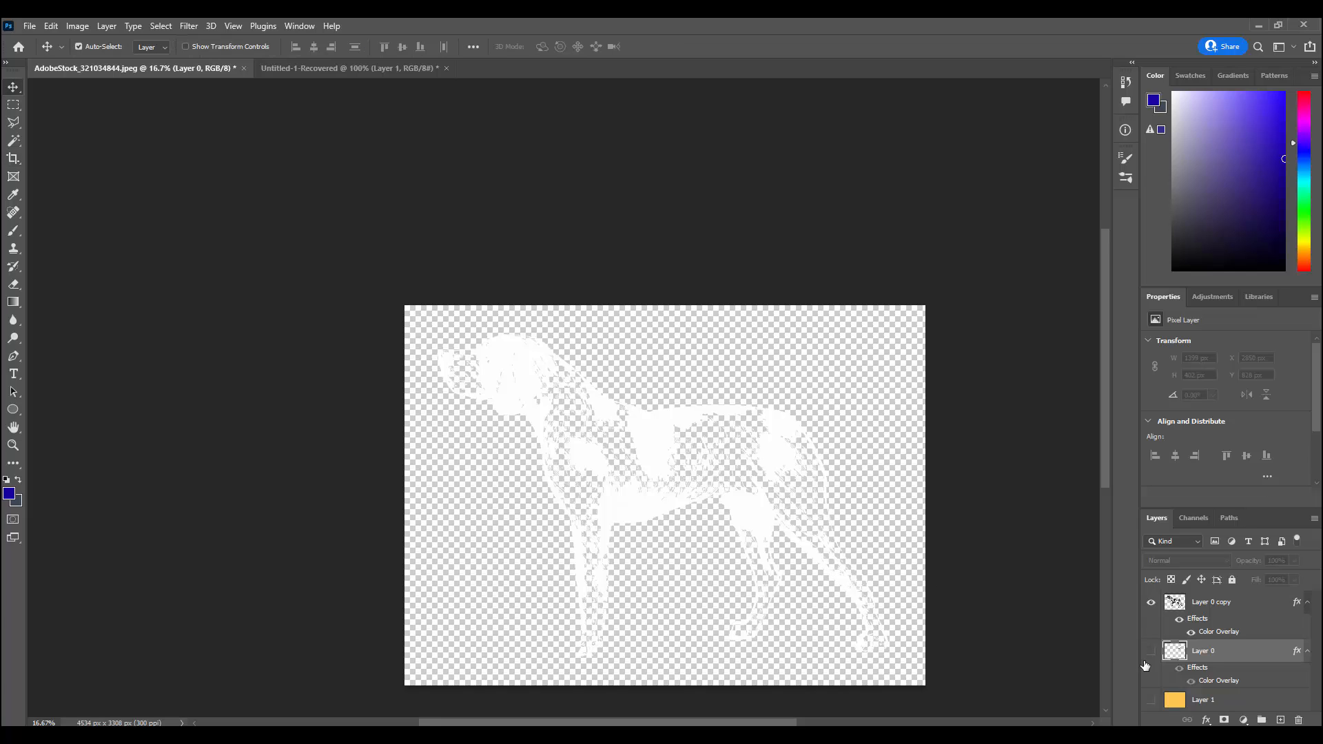
click(30, 25)
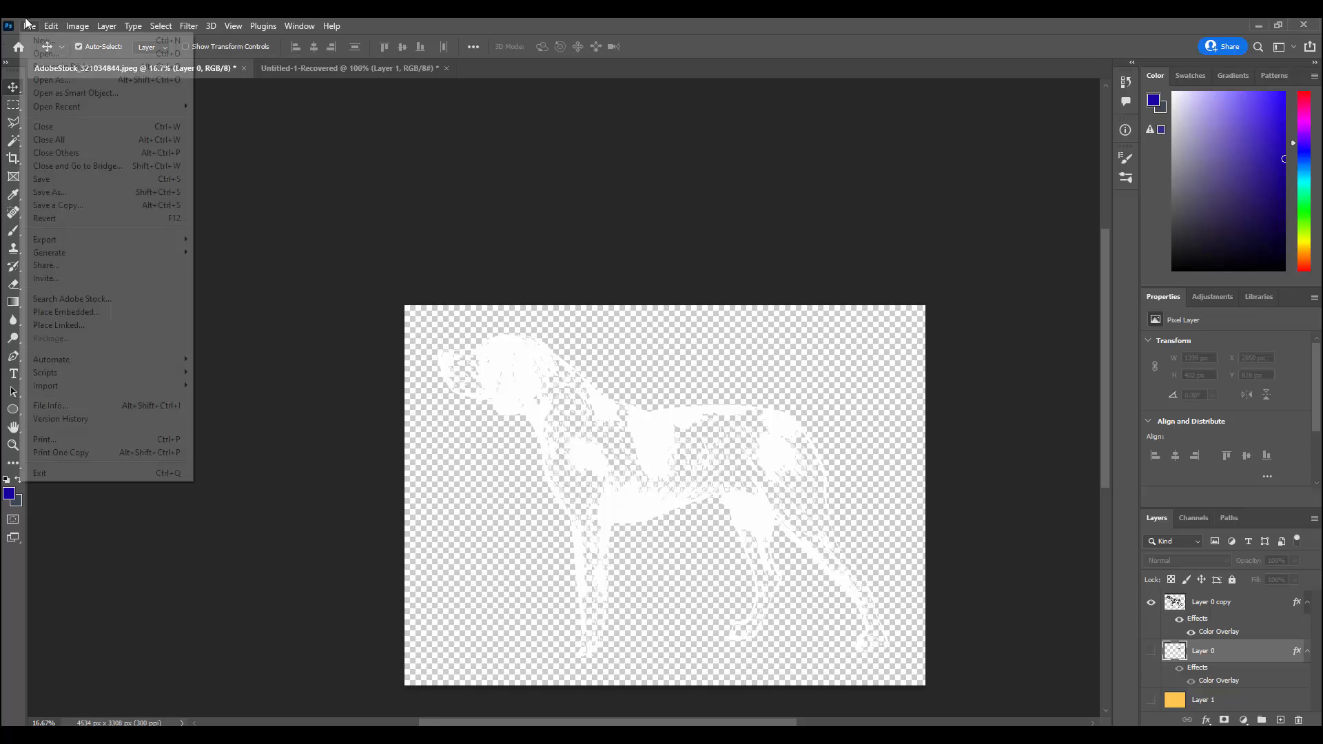
mouse_move(167, 111)
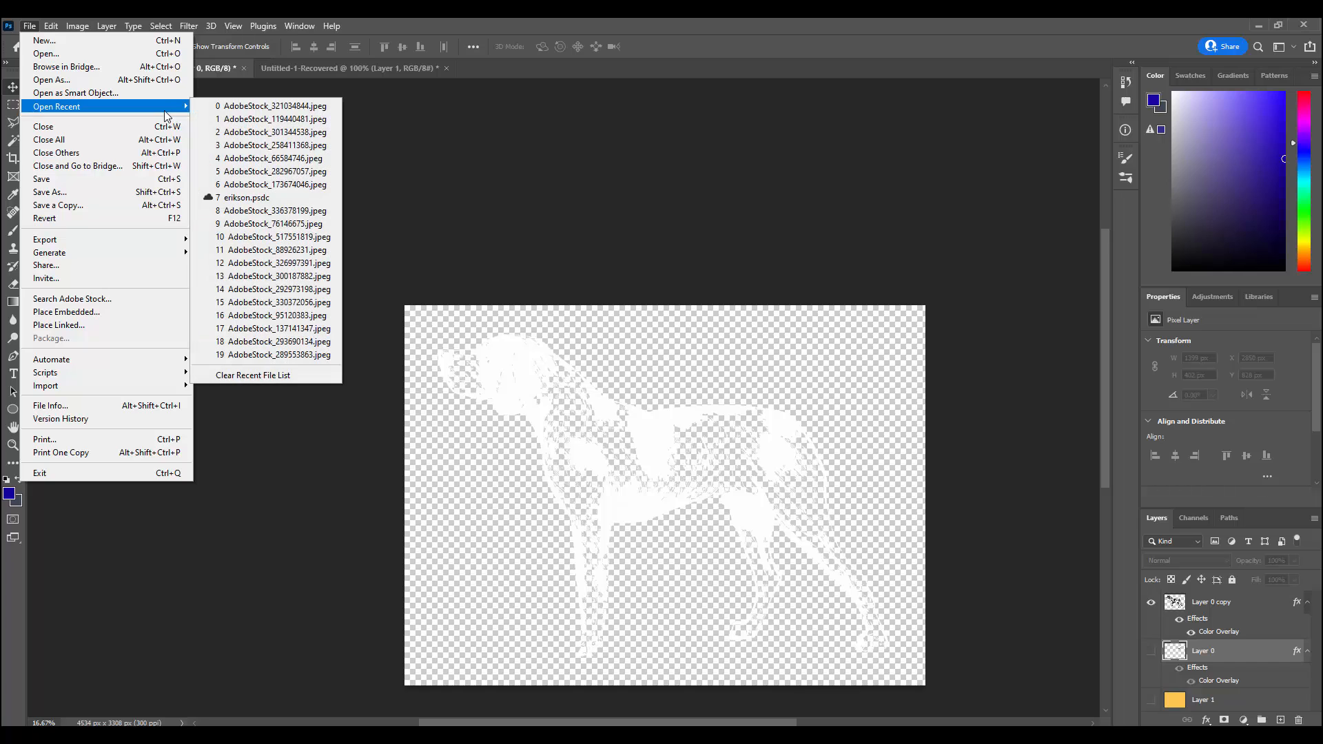
click(358, 135)
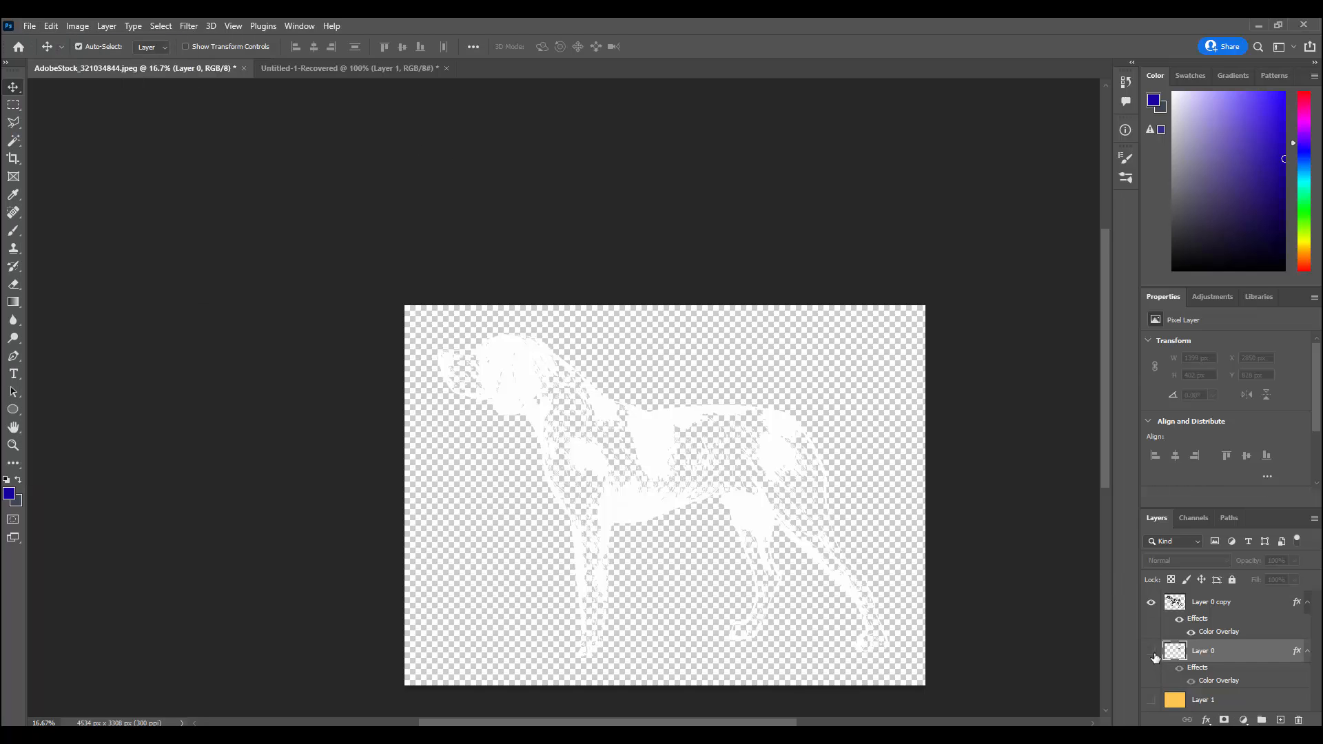
Step: Hide Layer 0 copy and show the Layer 0 tail over the coloured Layer 1 background
click(1151, 651)
click(1150, 602)
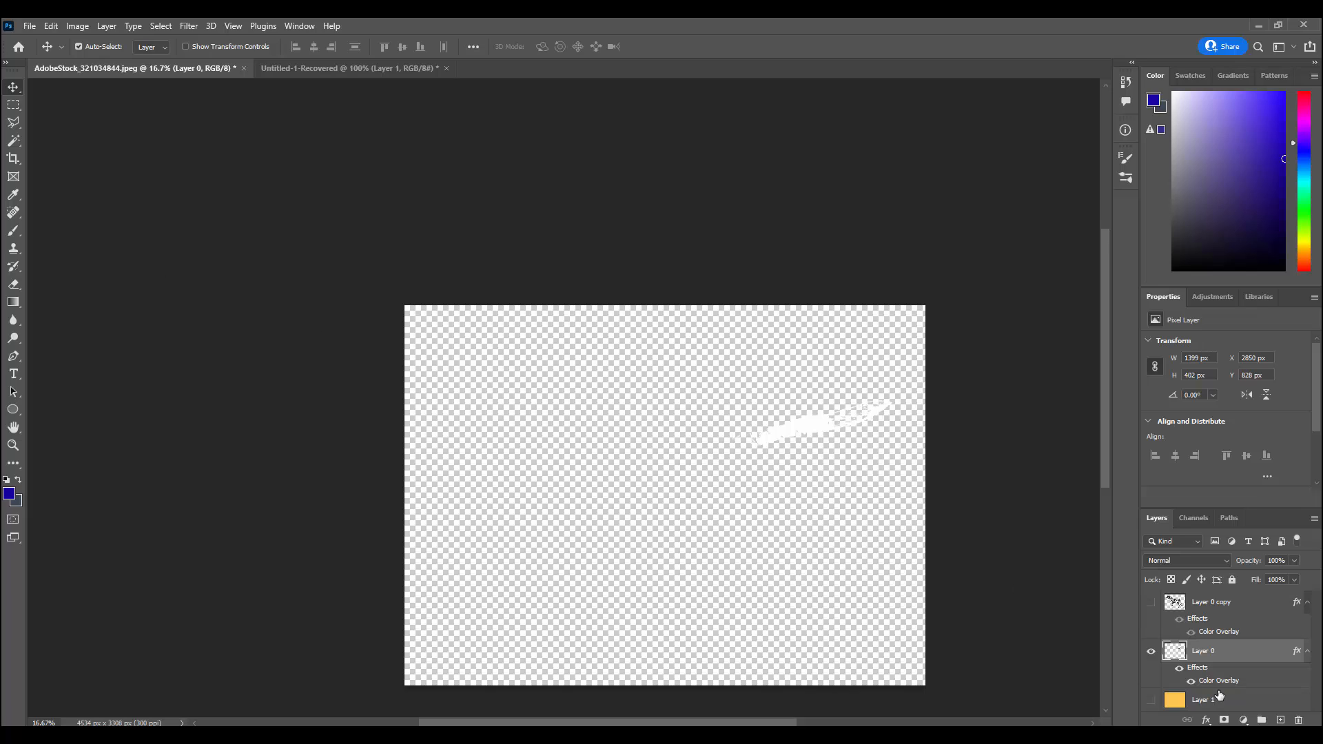
click(1151, 699)
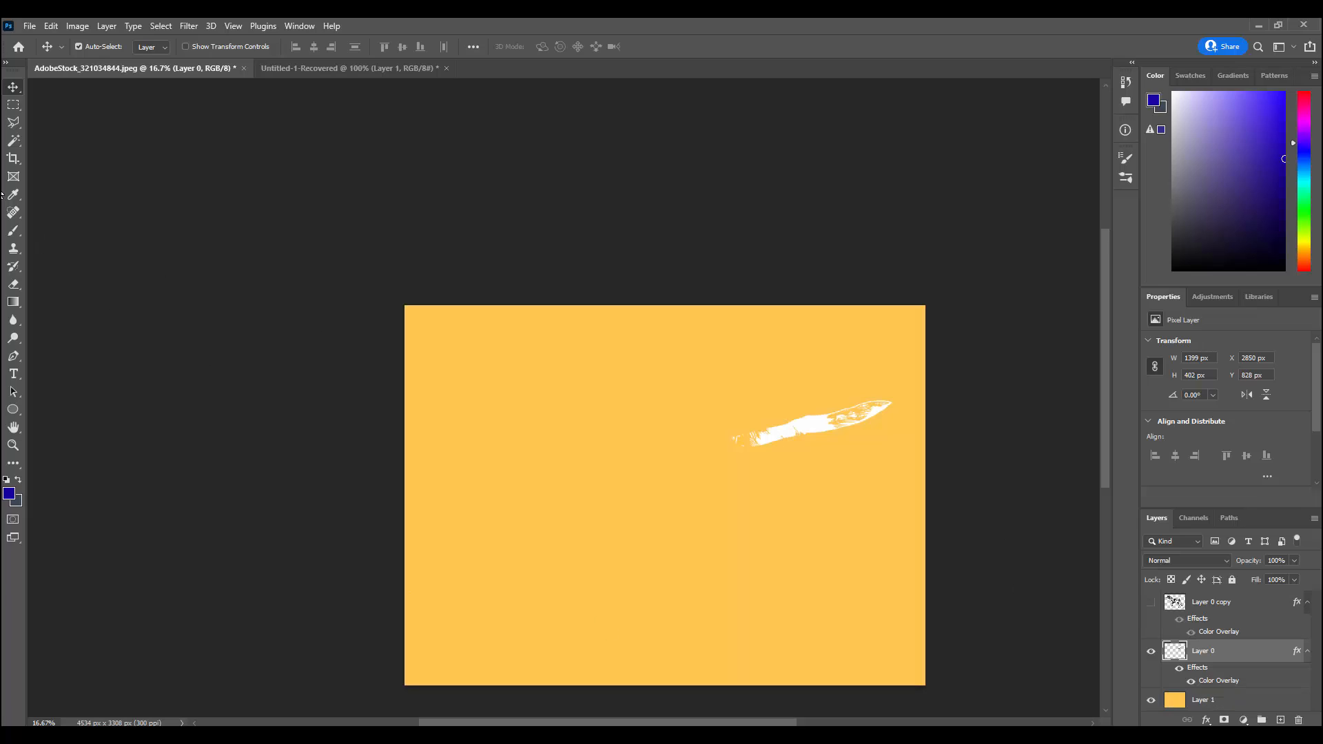
Step: Crop the canvas closely around the isolated tail, to about 1494 × 543 px
click(13, 158)
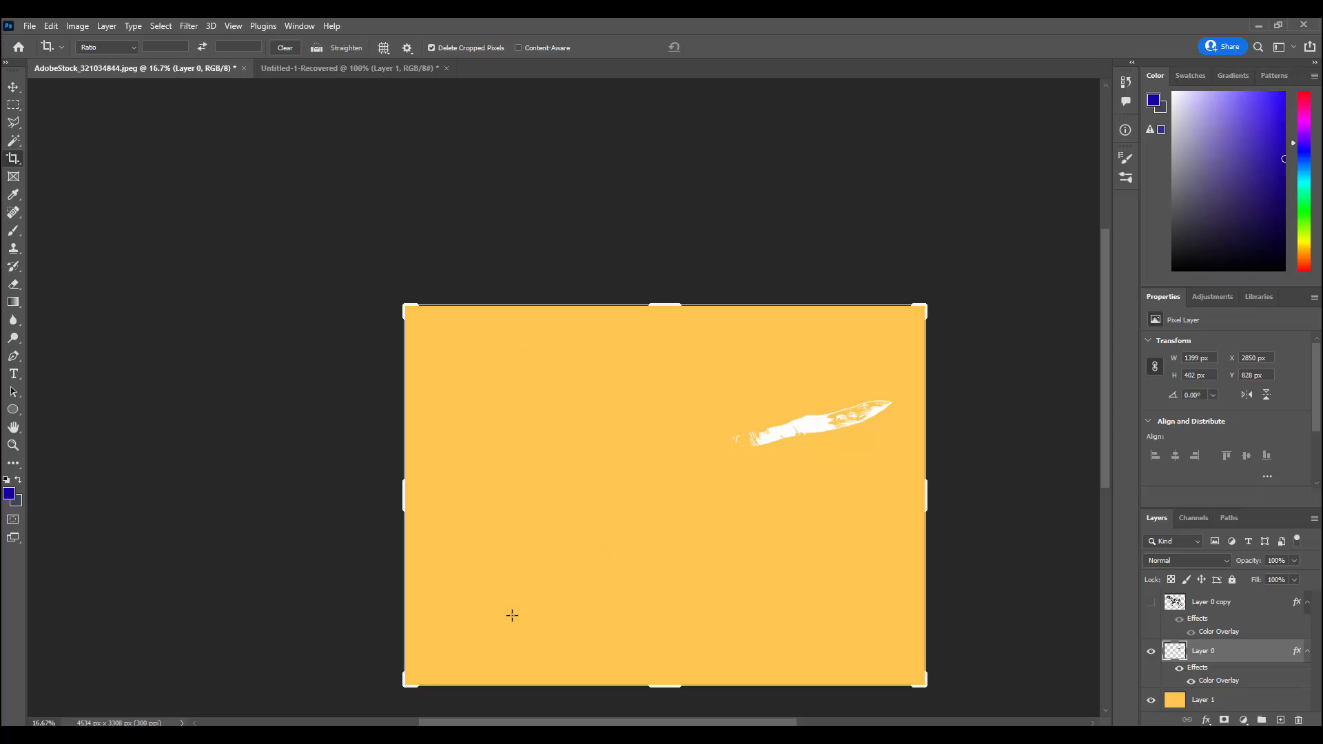
drag(403, 681, 564, 572)
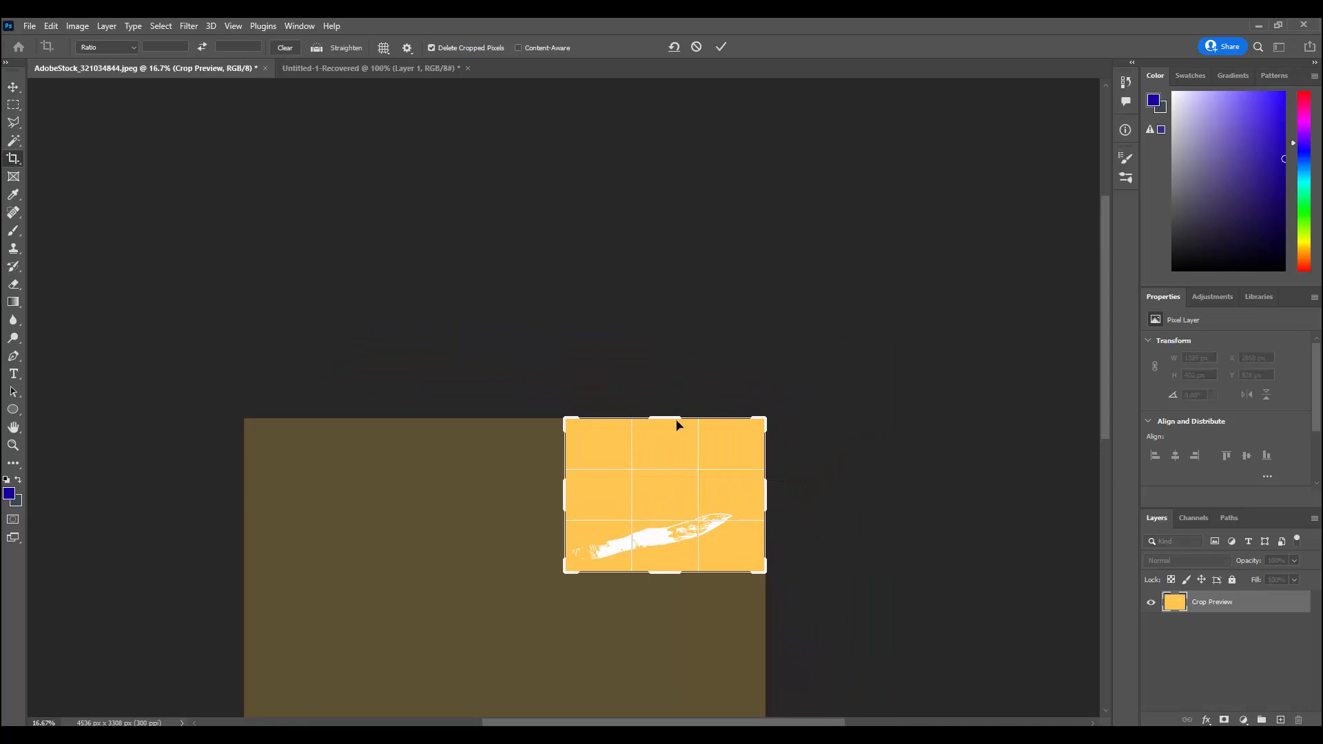
drag(676, 425, 675, 460)
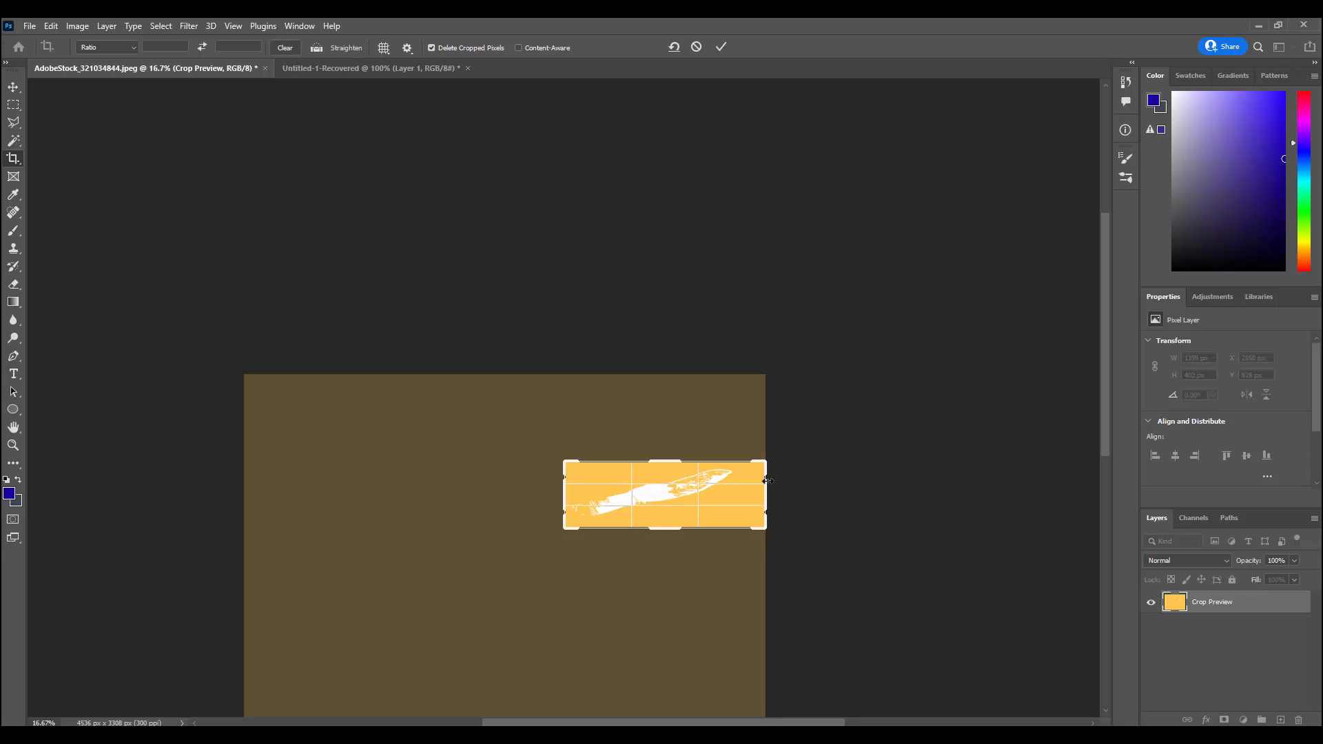
drag(767, 480, 755, 486)
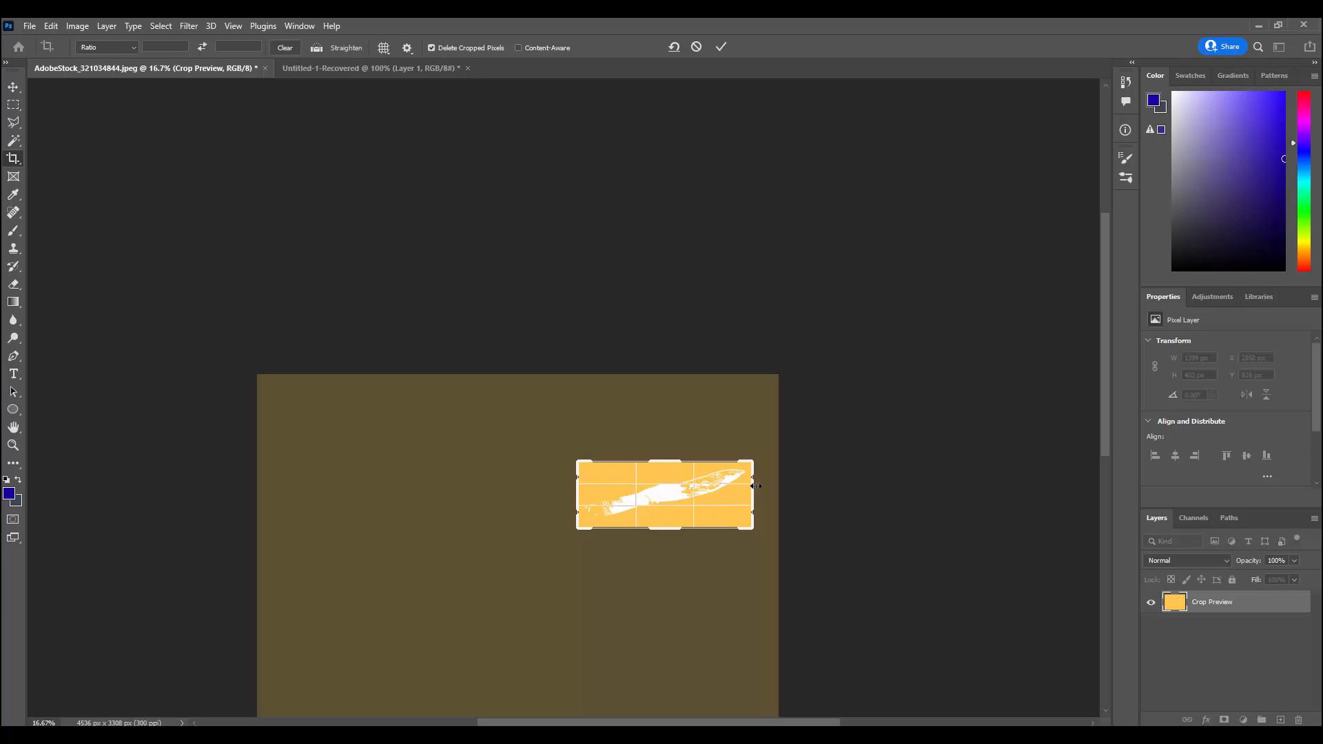
key(ctrl+plus)
key(ctrl+plus)
key(ctrl+plus)
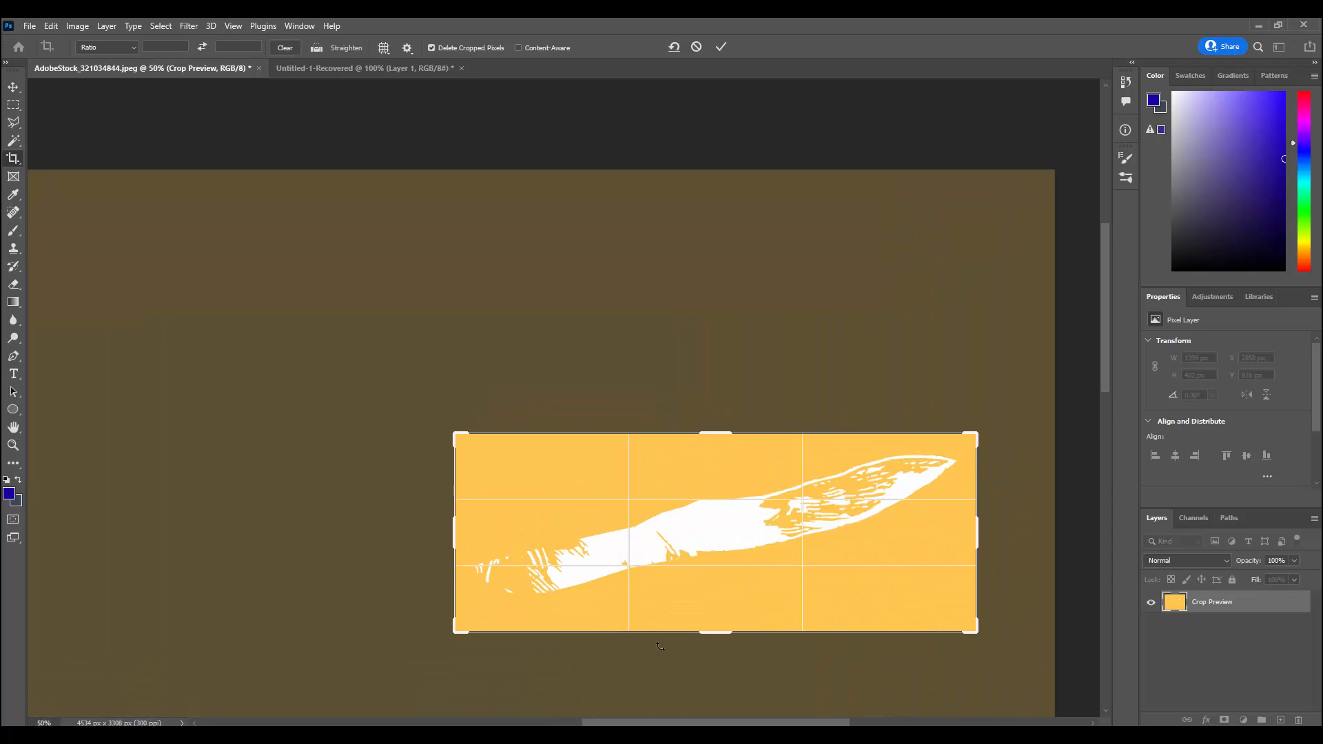
drag(729, 633, 729, 629)
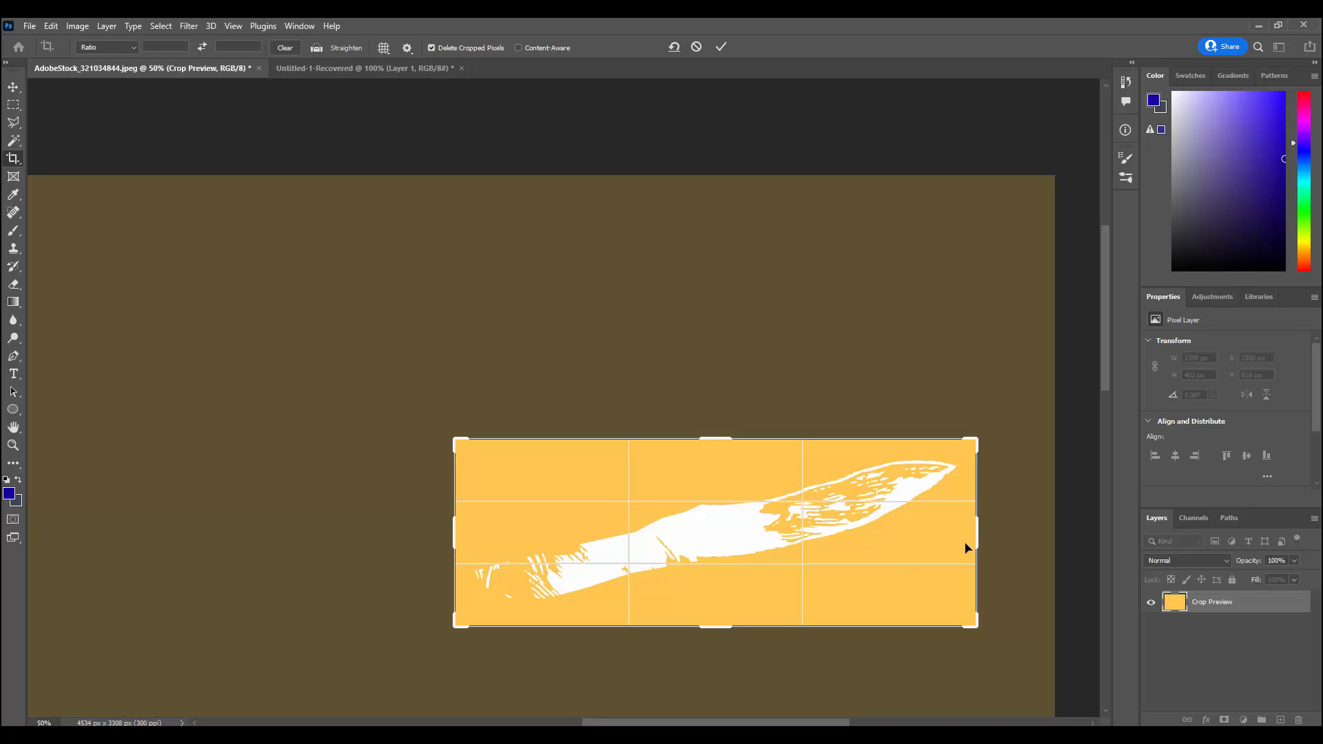
drag(980, 545, 974, 545)
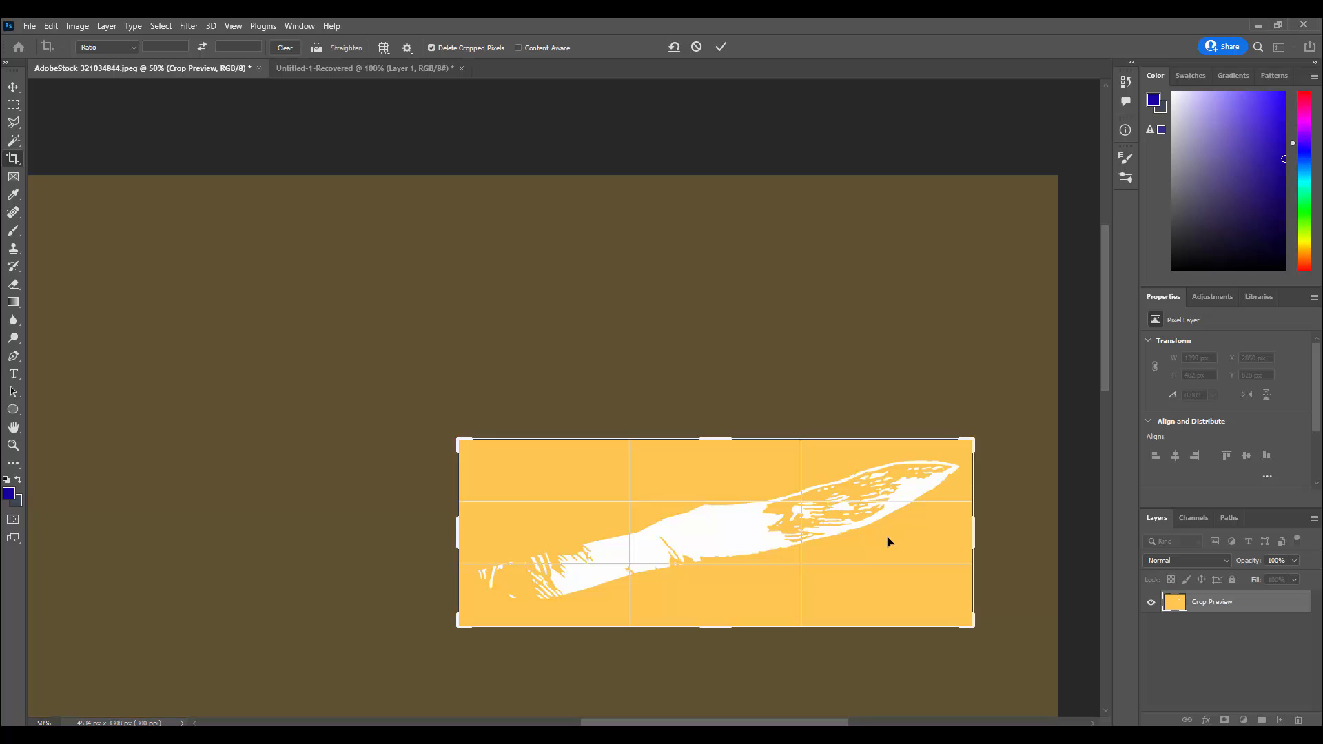
key(Return)
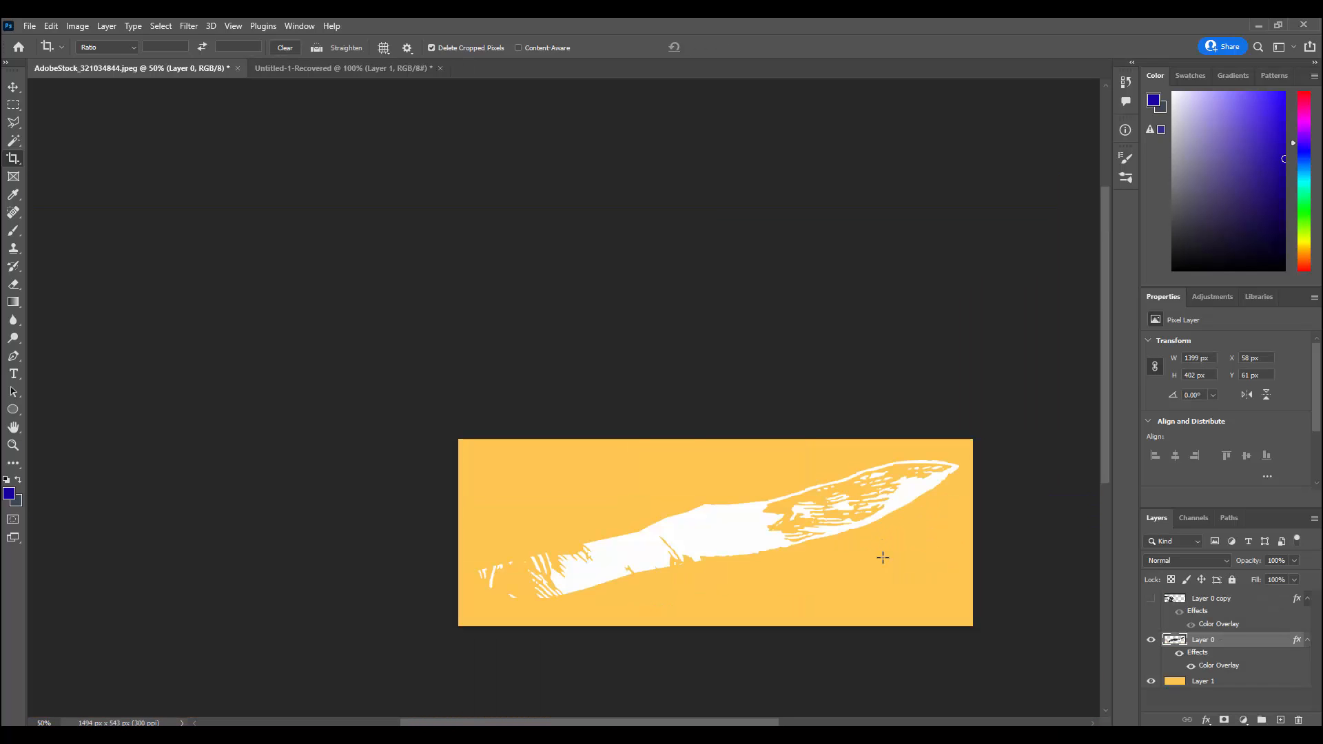
Step: Hide the Layer 1 background and quick-export the tail as a PNG named DOG2 into the Week 4 Content folder
click(1151, 682)
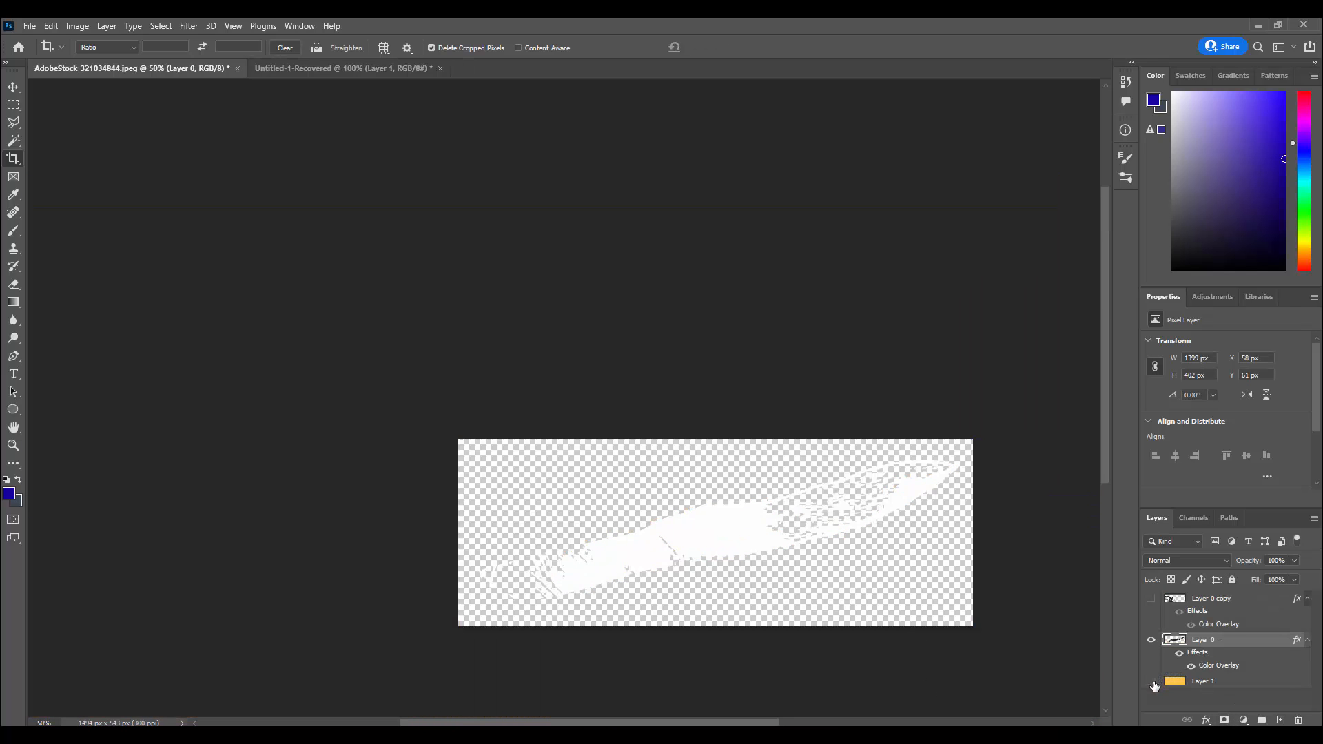
click(29, 26)
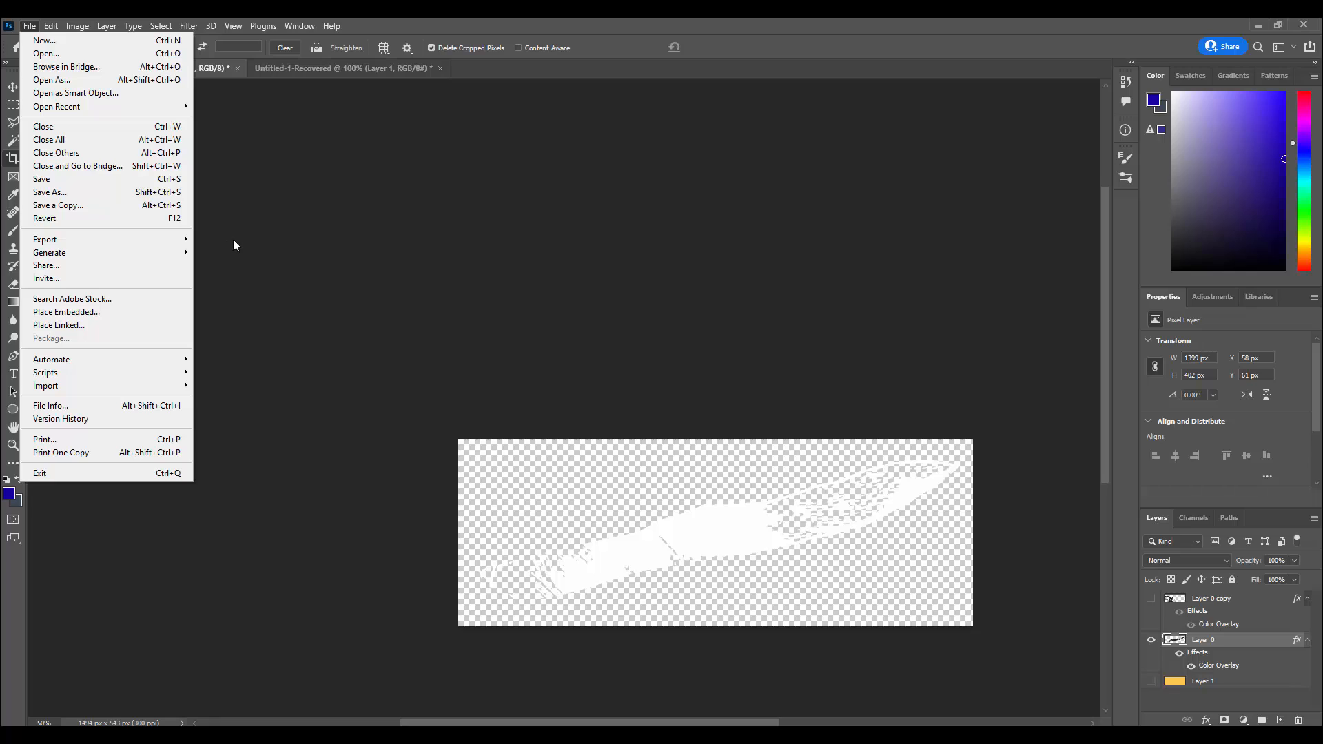
click(271, 272)
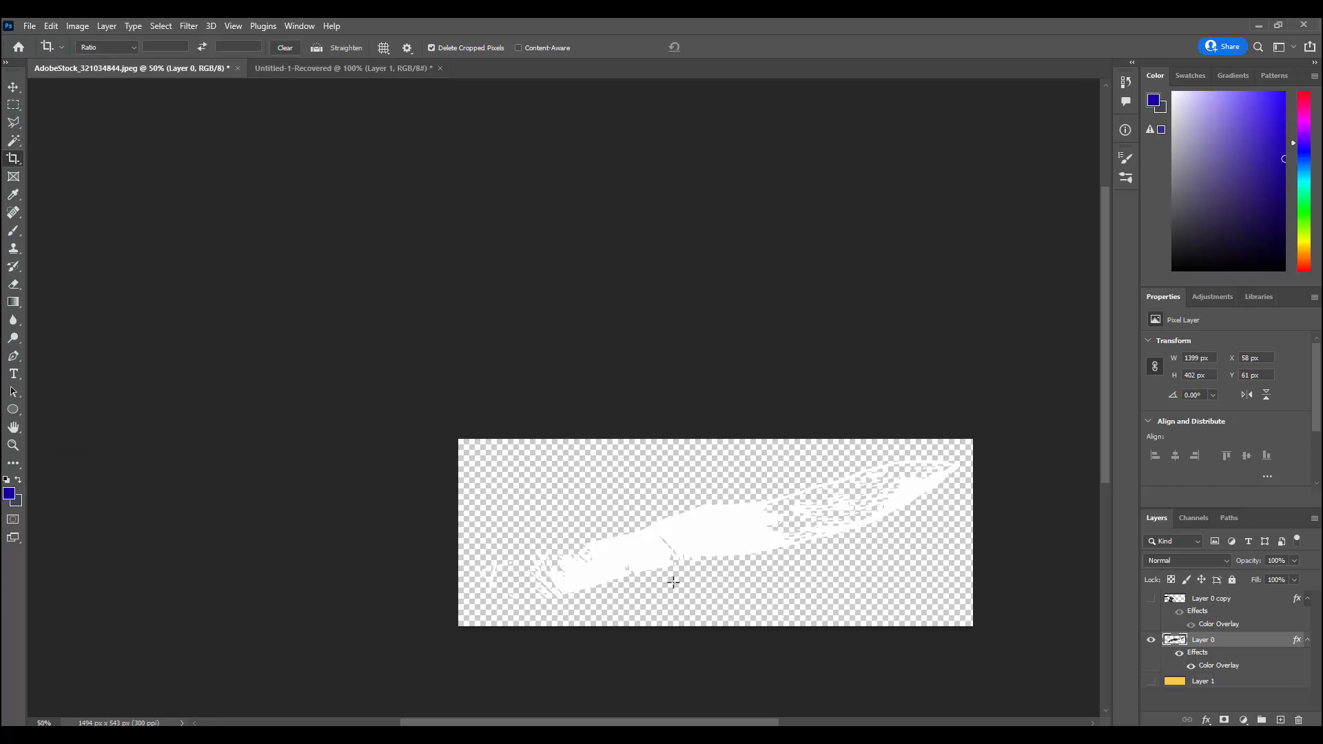
click(15, 88)
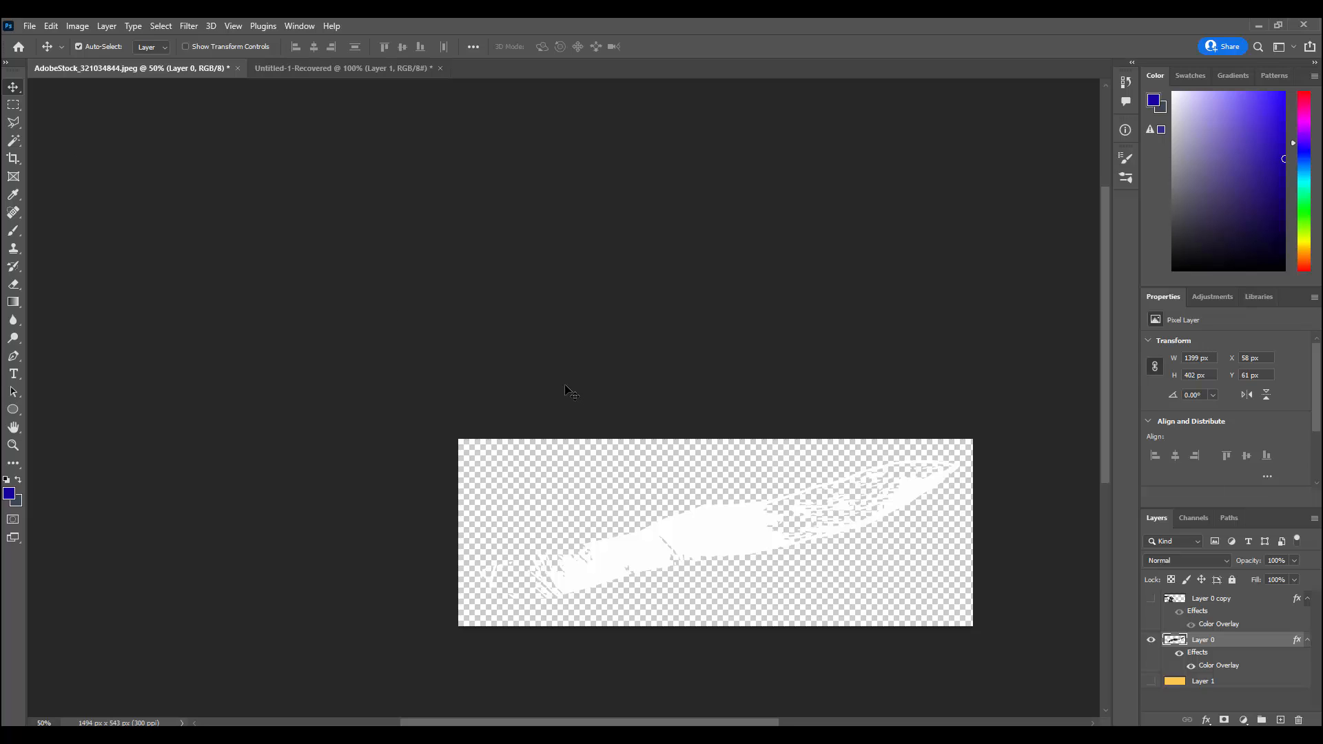
click(33, 26)
mouse_move(152, 238)
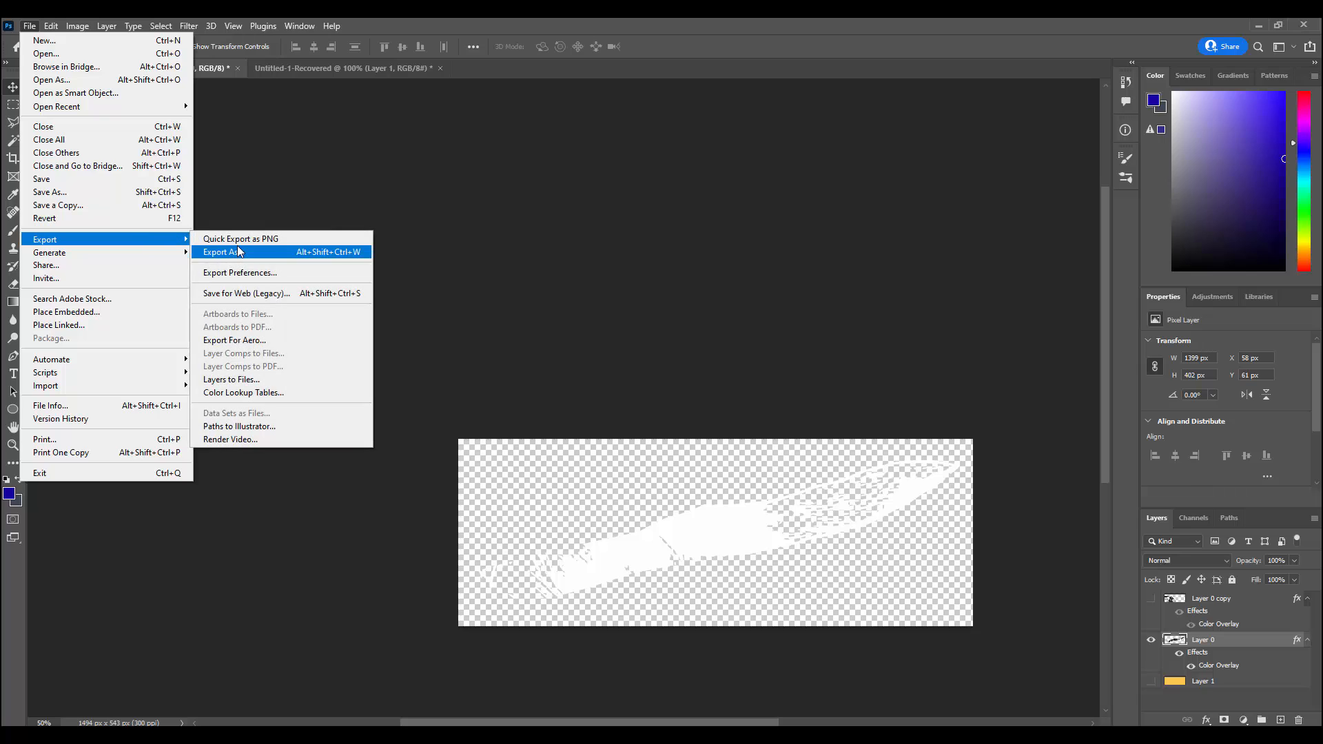
click(239, 251)
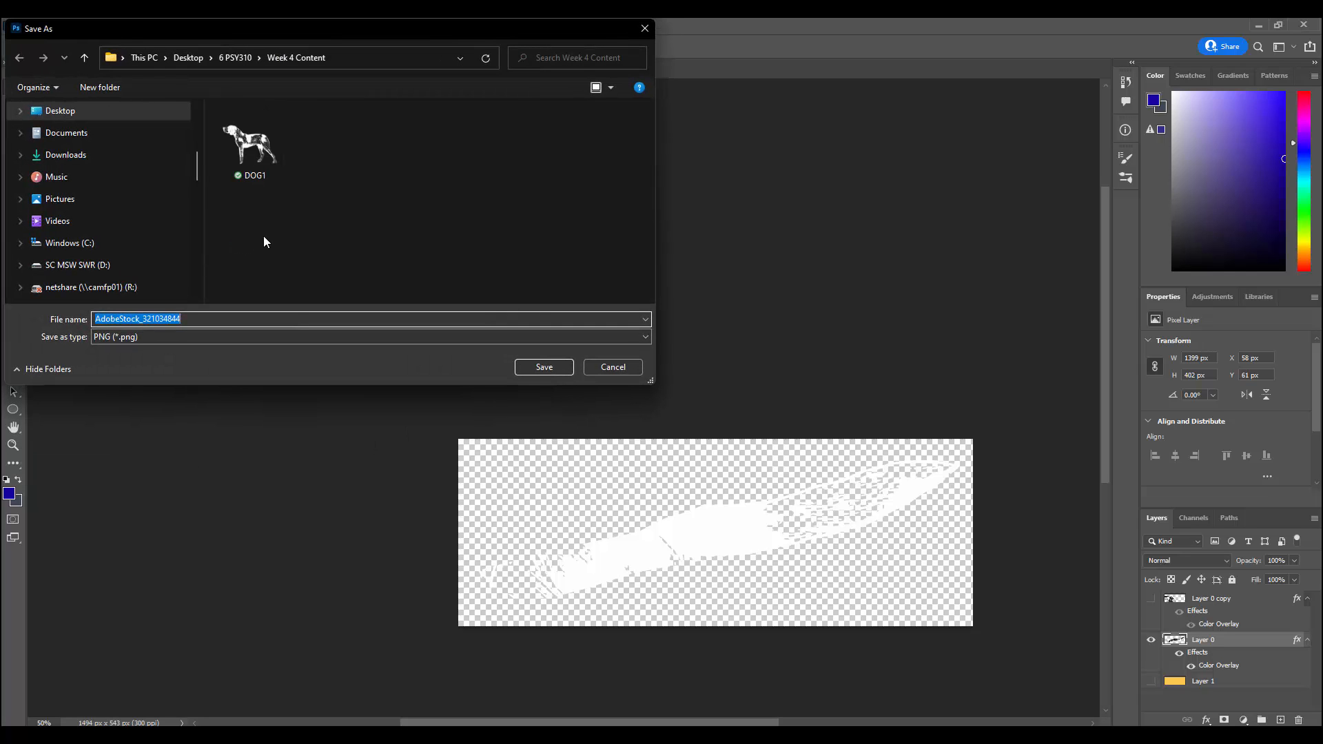
text(DOG)
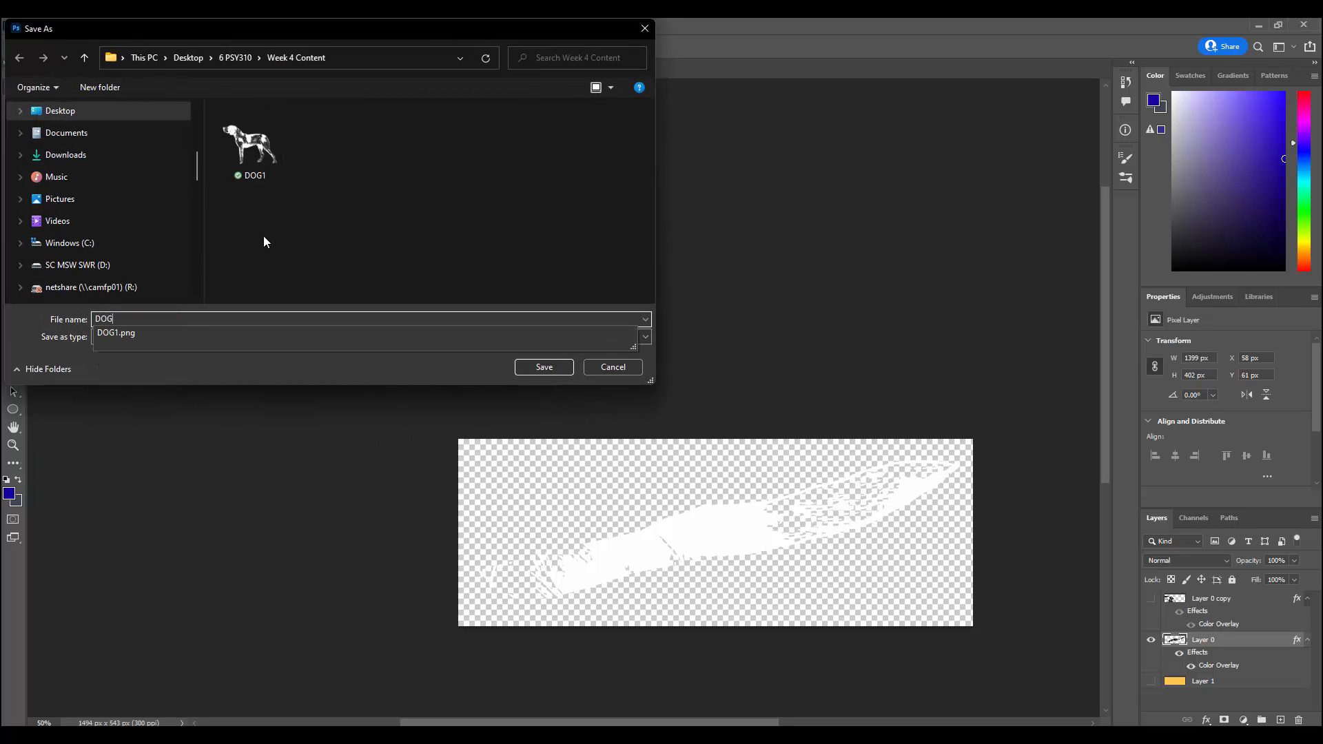
key(Return)
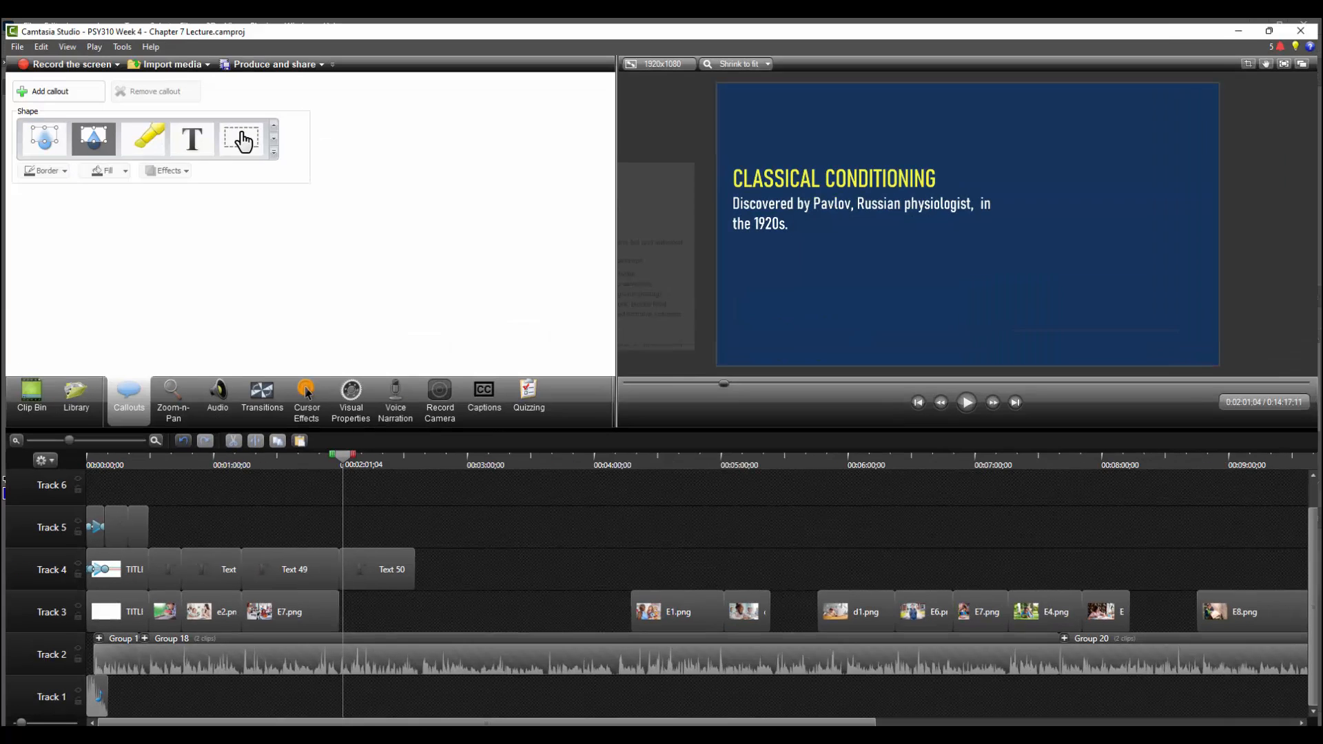
Step: Switch to the lecture project in Camtasia Studio, move the playhead to about 2:06, and import DOG1.png and DOG2.png as clips
click(352, 463)
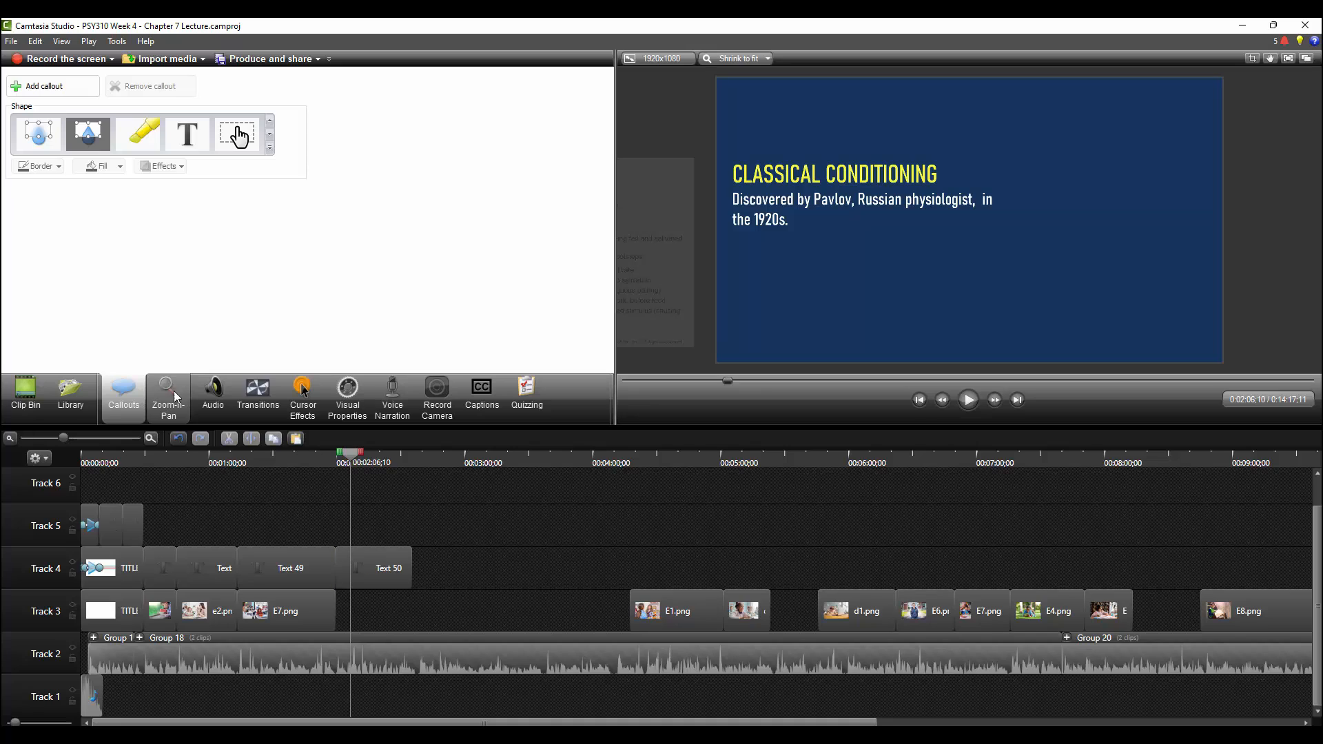
click(36, 410)
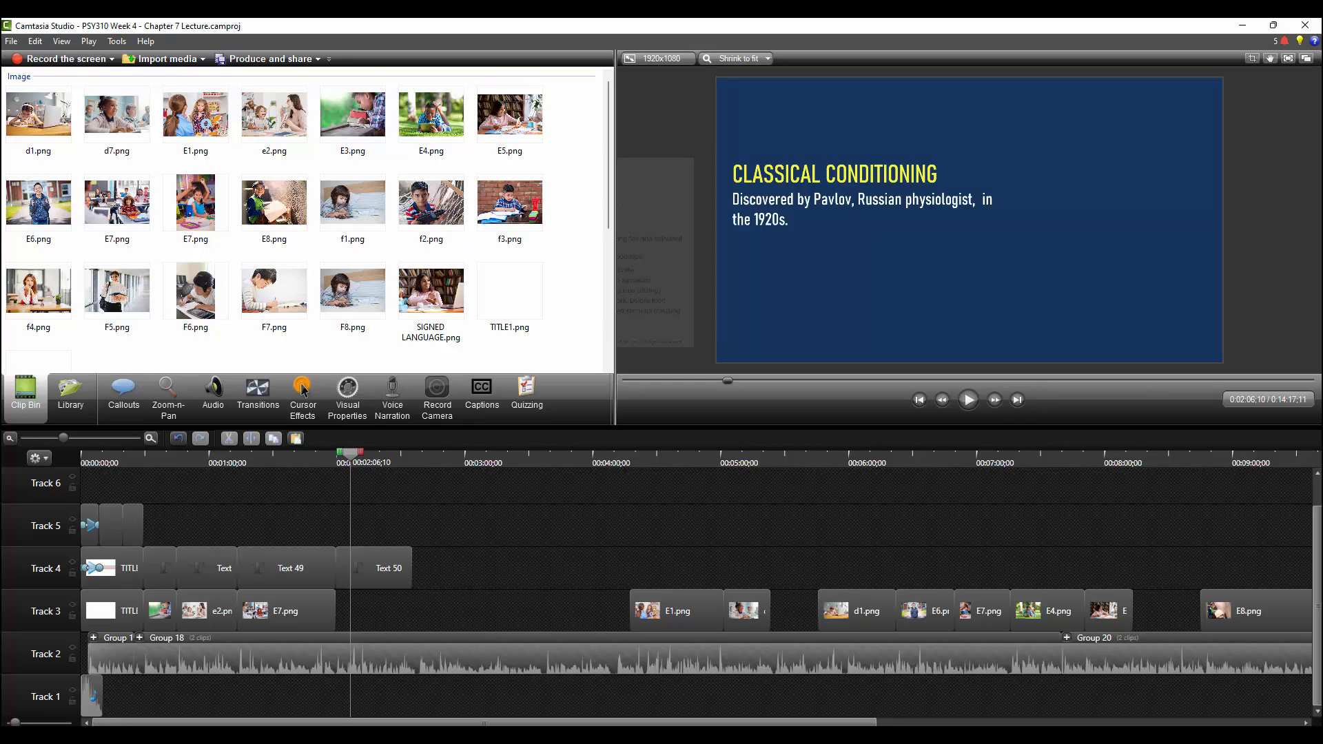
key(alt+Tab)
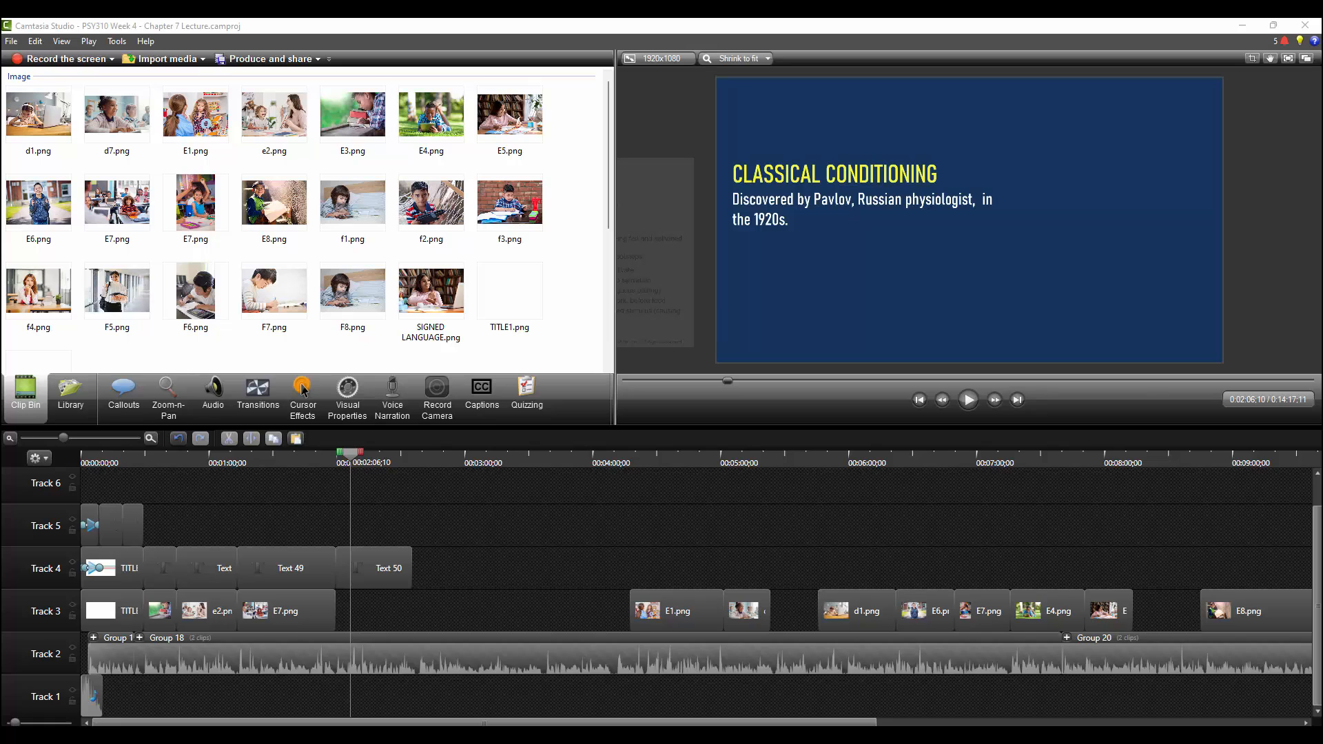
drag(78, 319, 138, 323)
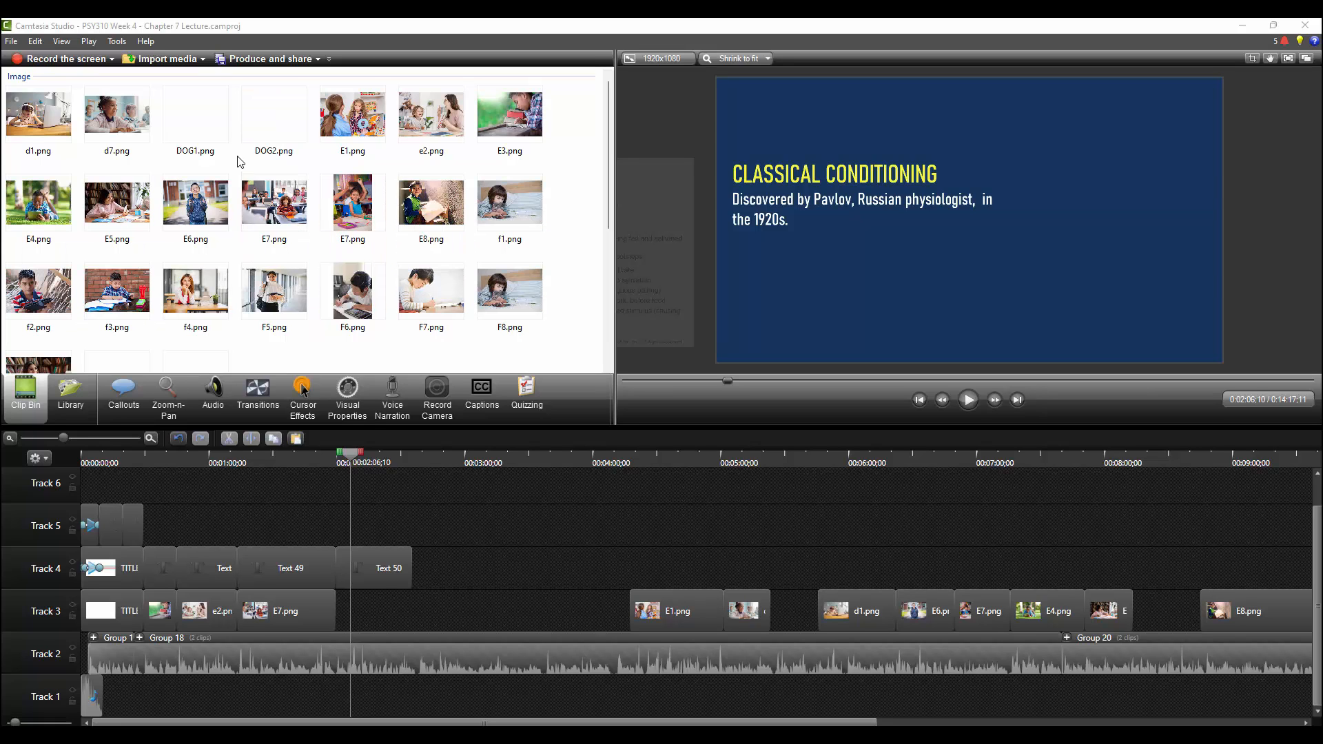
Step: Place DOG1.png on Track 5 and DOG2.png on Track 6, overlapping the playhead at about 2:13
drag(219, 132, 467, 517)
drag(287, 520, 365, 529)
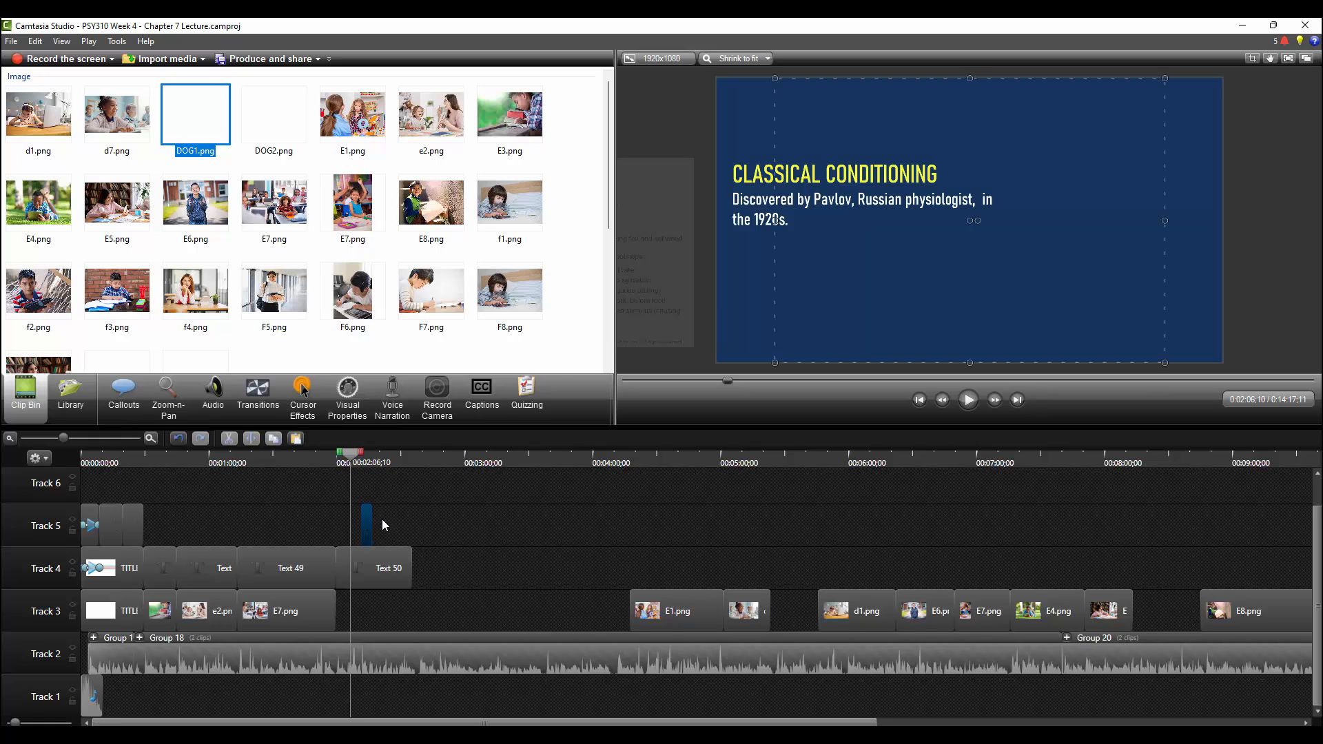
drag(244, 141, 369, 489)
click(365, 463)
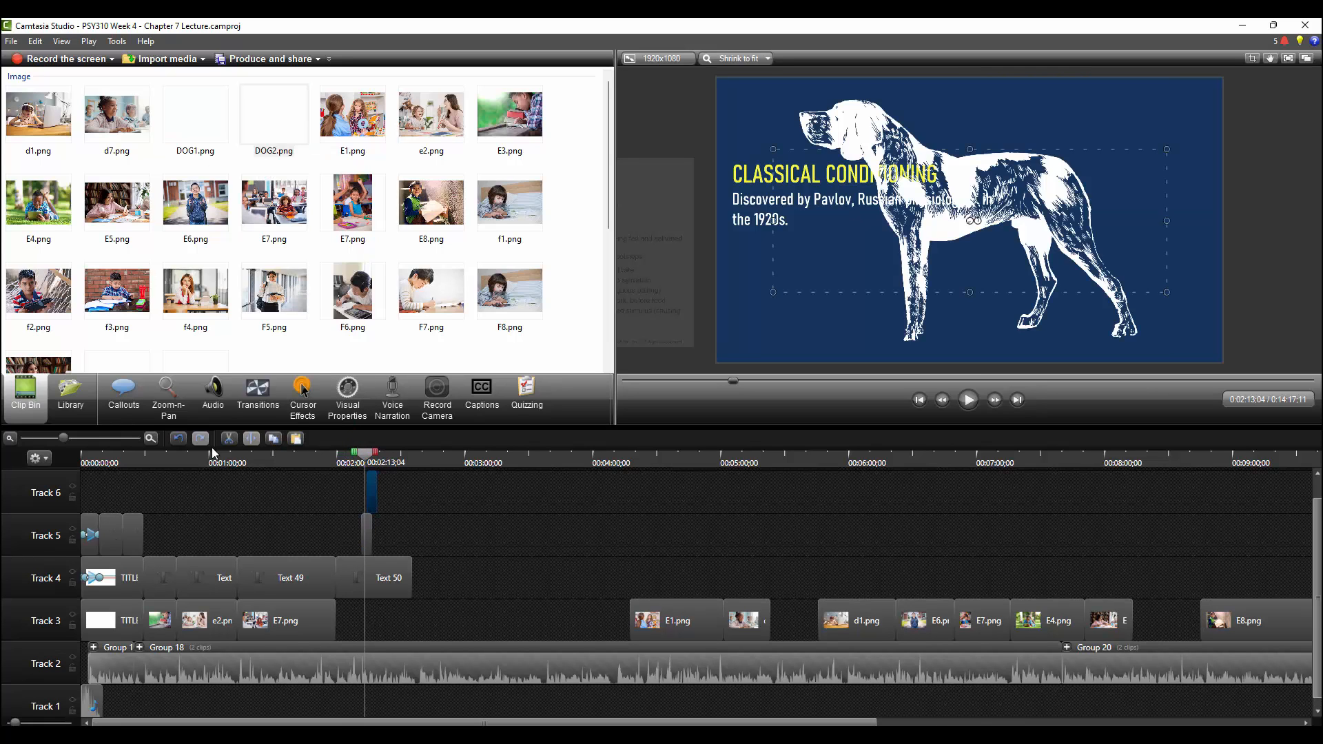
click(111, 437)
drag(760, 483, 660, 483)
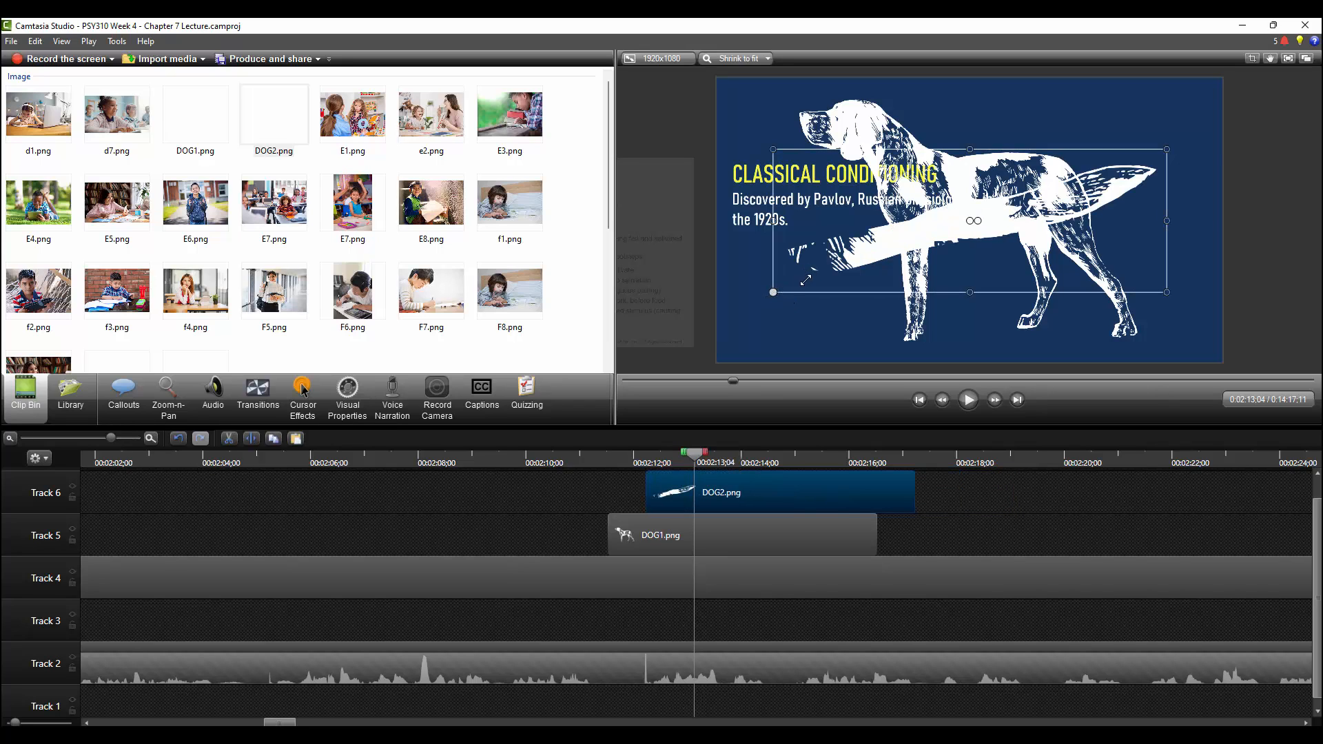
Step: Scale the DOG2 tail image down, position it on the dog's rump and rotate it upward from its base
drag(805, 279, 1060, 165)
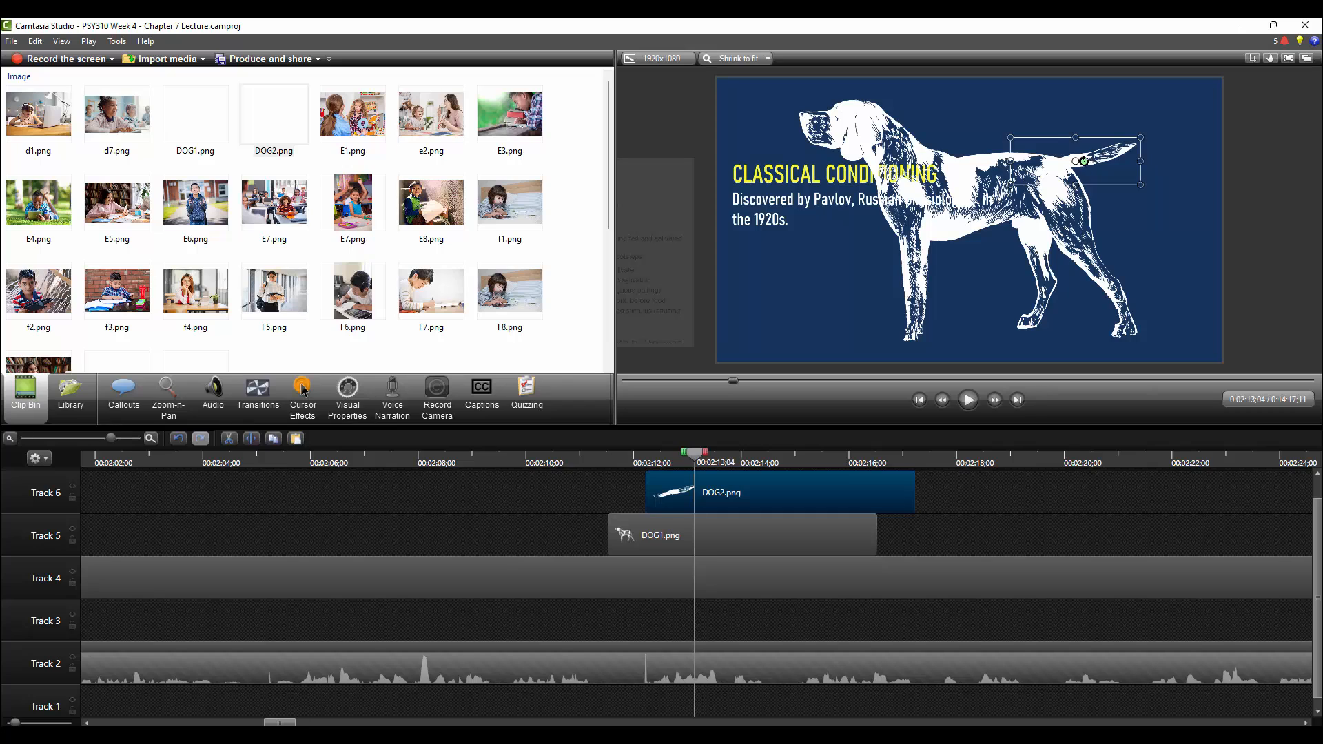
drag(1084, 161, 1093, 161)
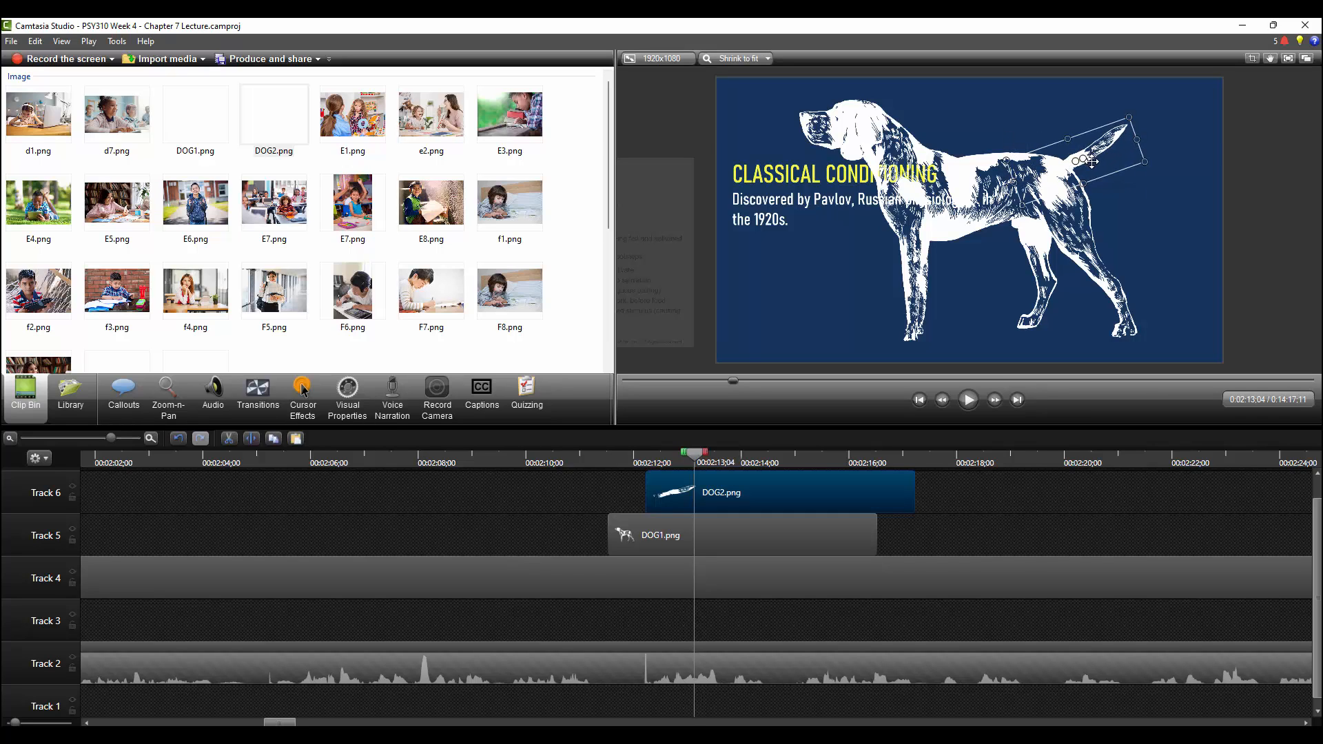
click(1122, 187)
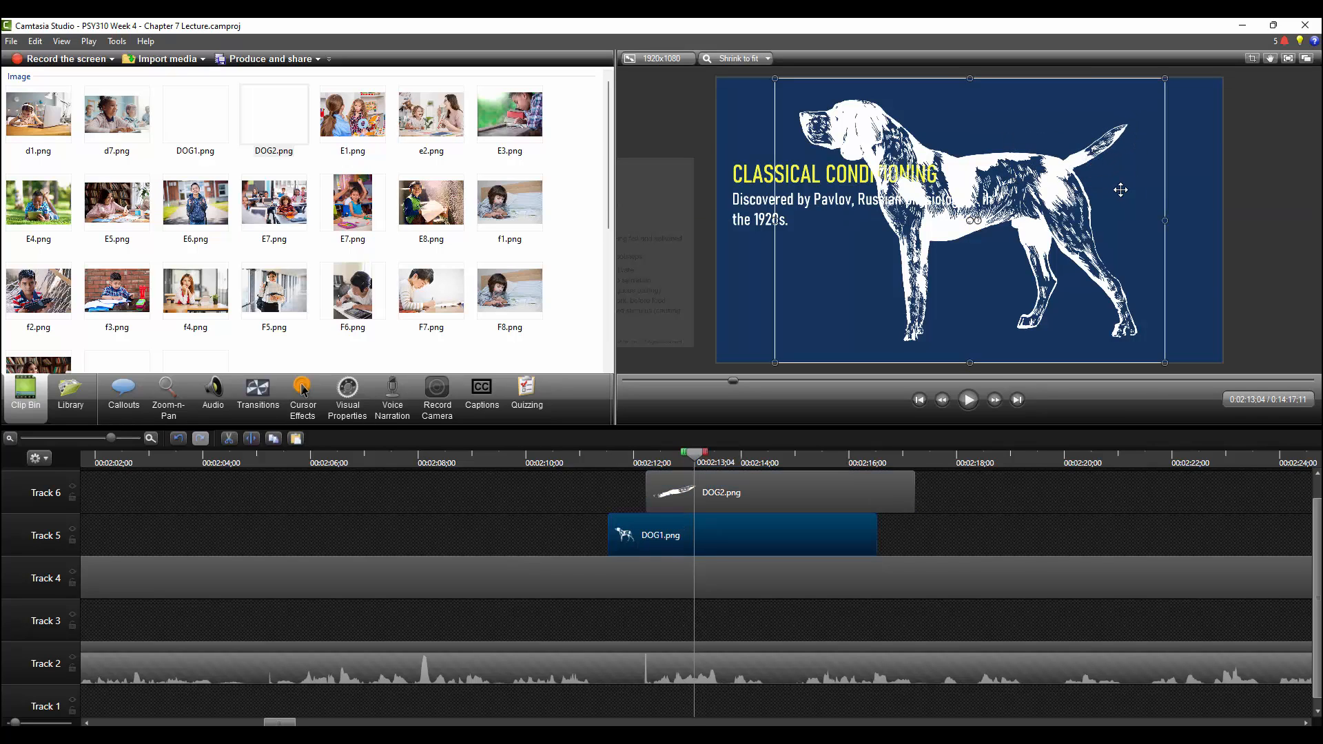
Step: Delete the DOG2.png clip from Track 6 and switch back to Photoshop
click(1091, 169)
key(Delete)
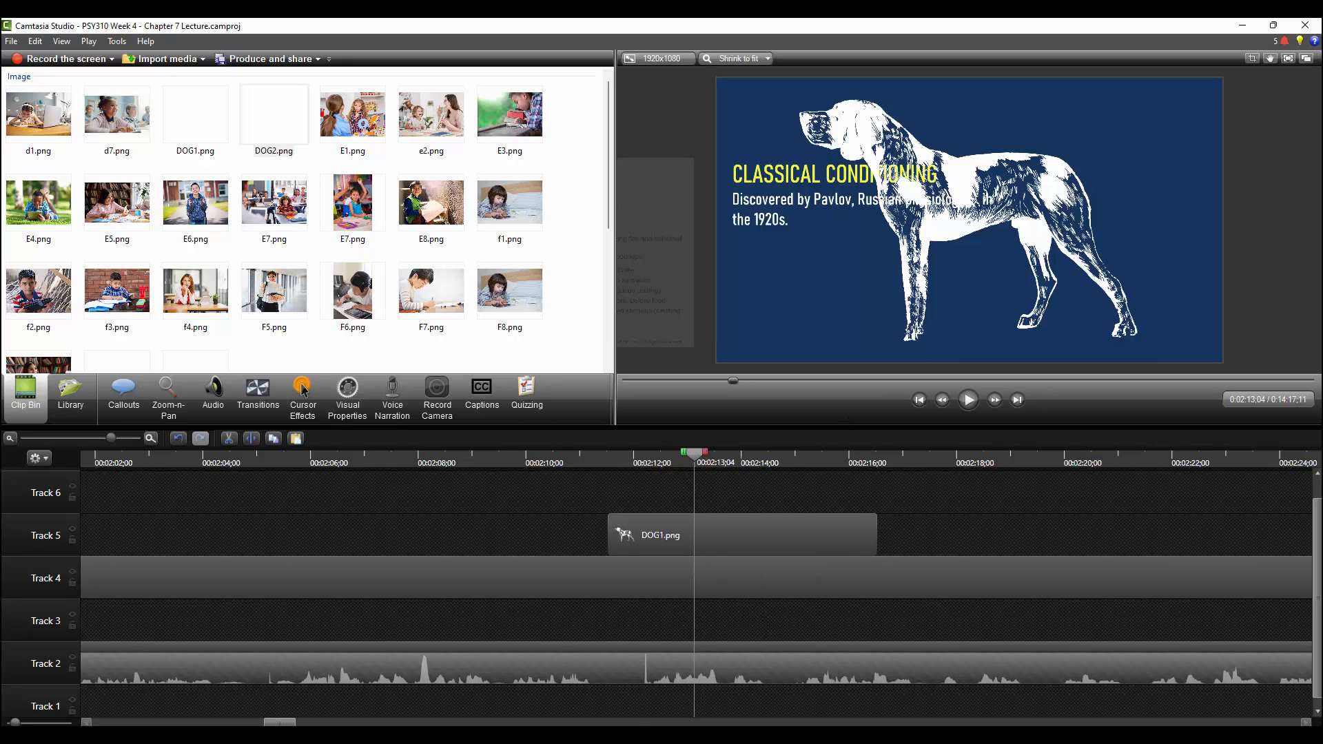
mouse_move(691, 735)
mouse_move(873, 735)
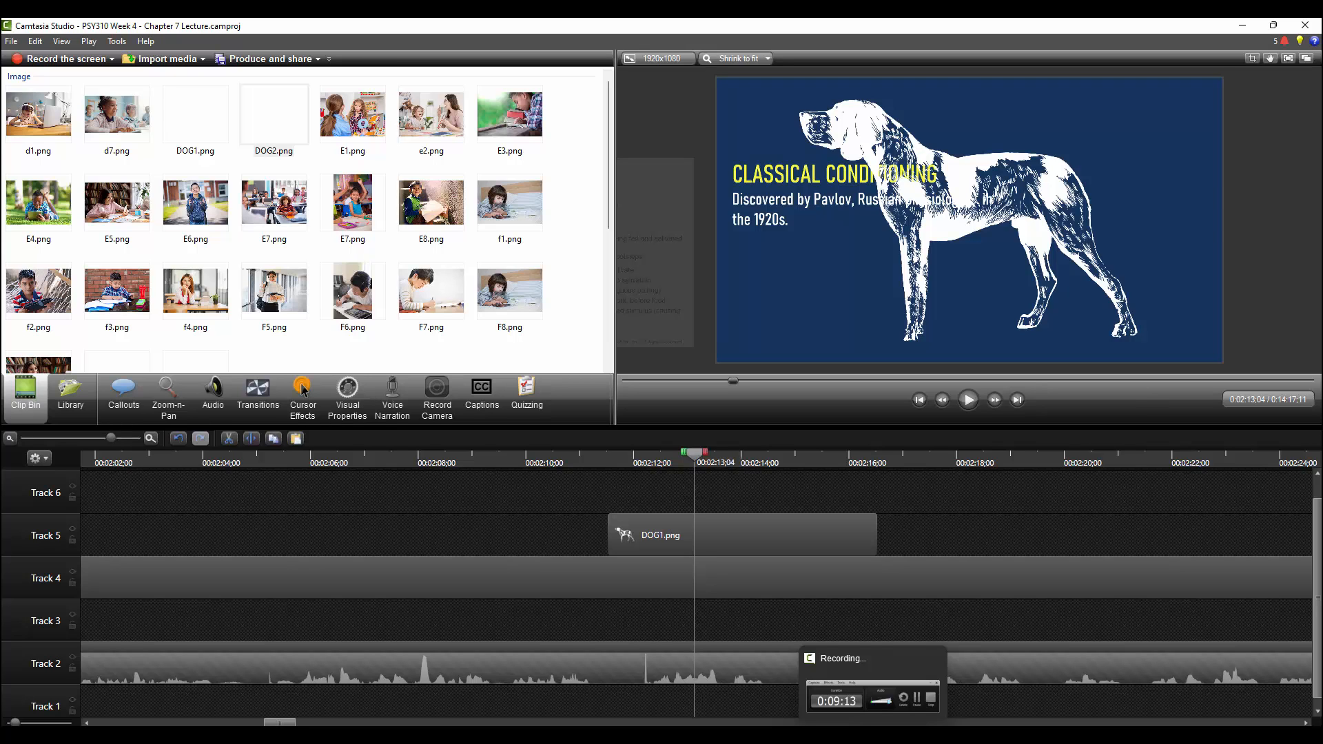
click(843, 736)
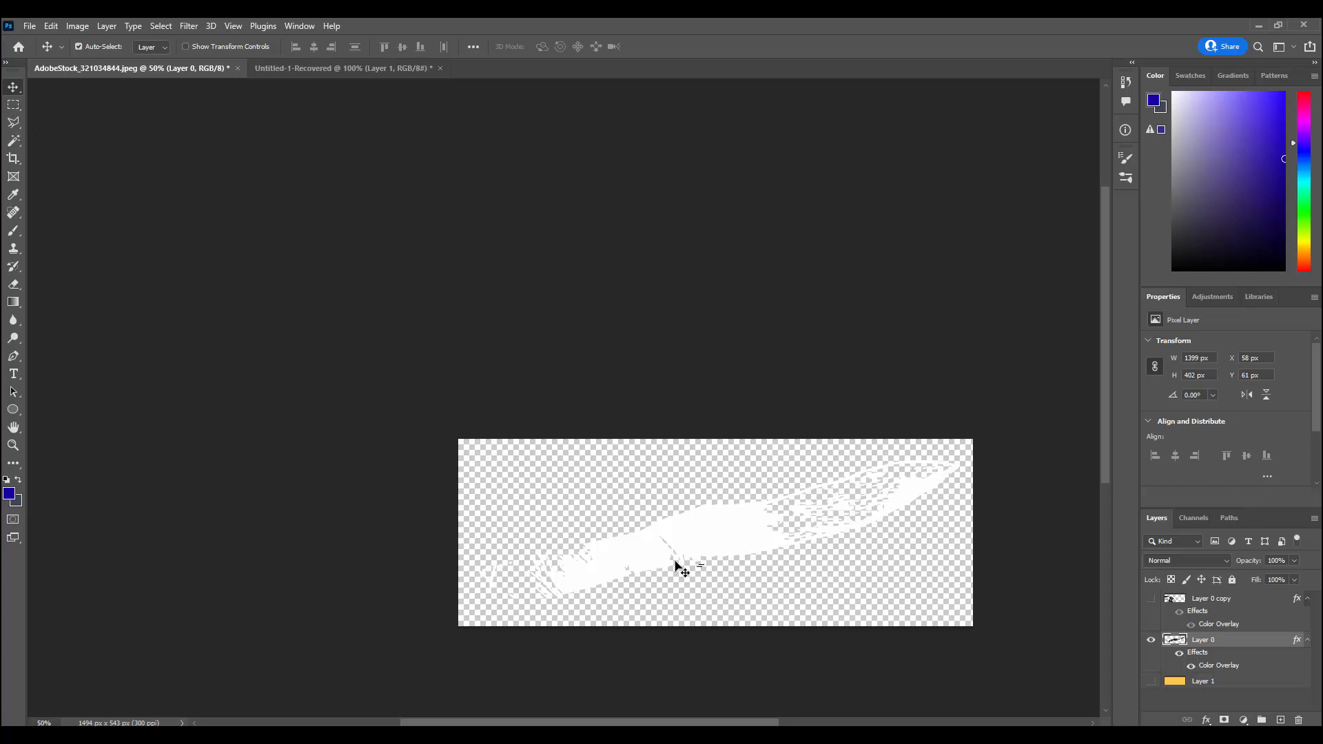
Step: Outline the ragged base portion of the tail on Layer 0 with the Polygonal Lasso, delete it and deselect
click(12, 104)
right_click(13, 104)
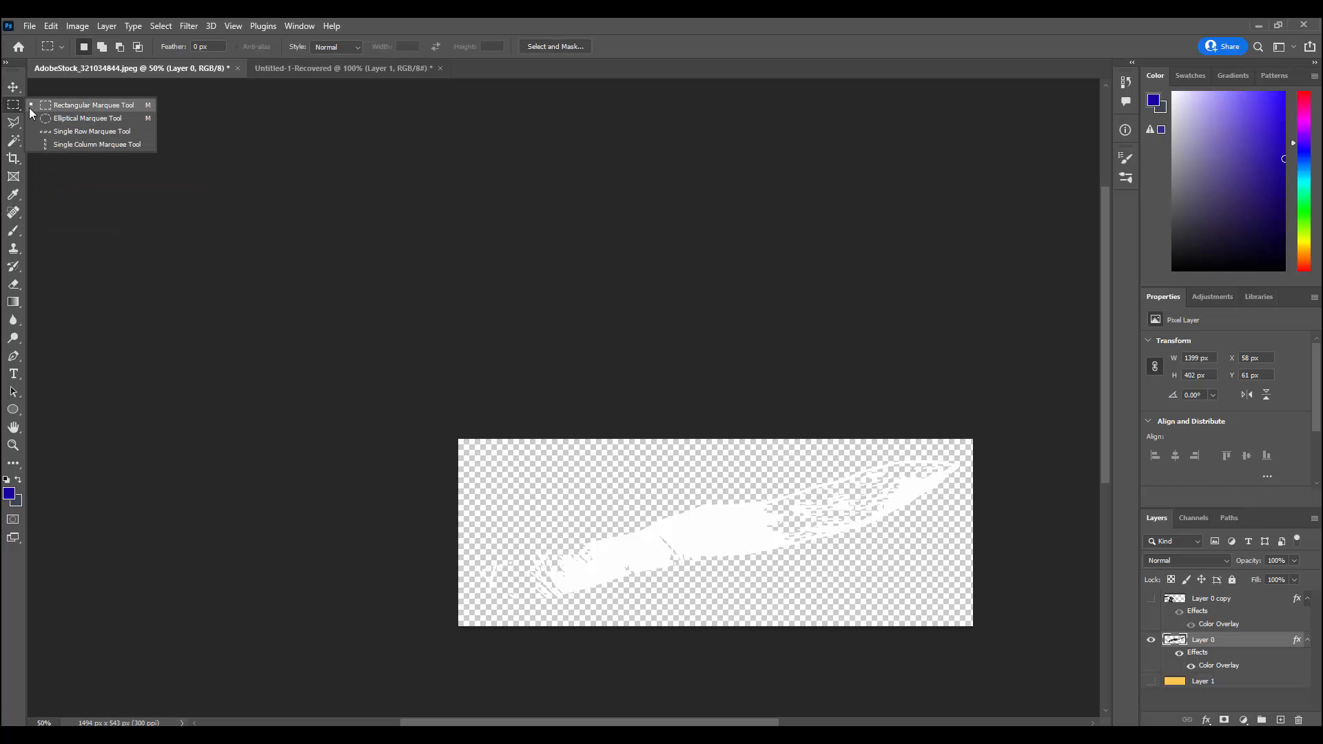
click(12, 124)
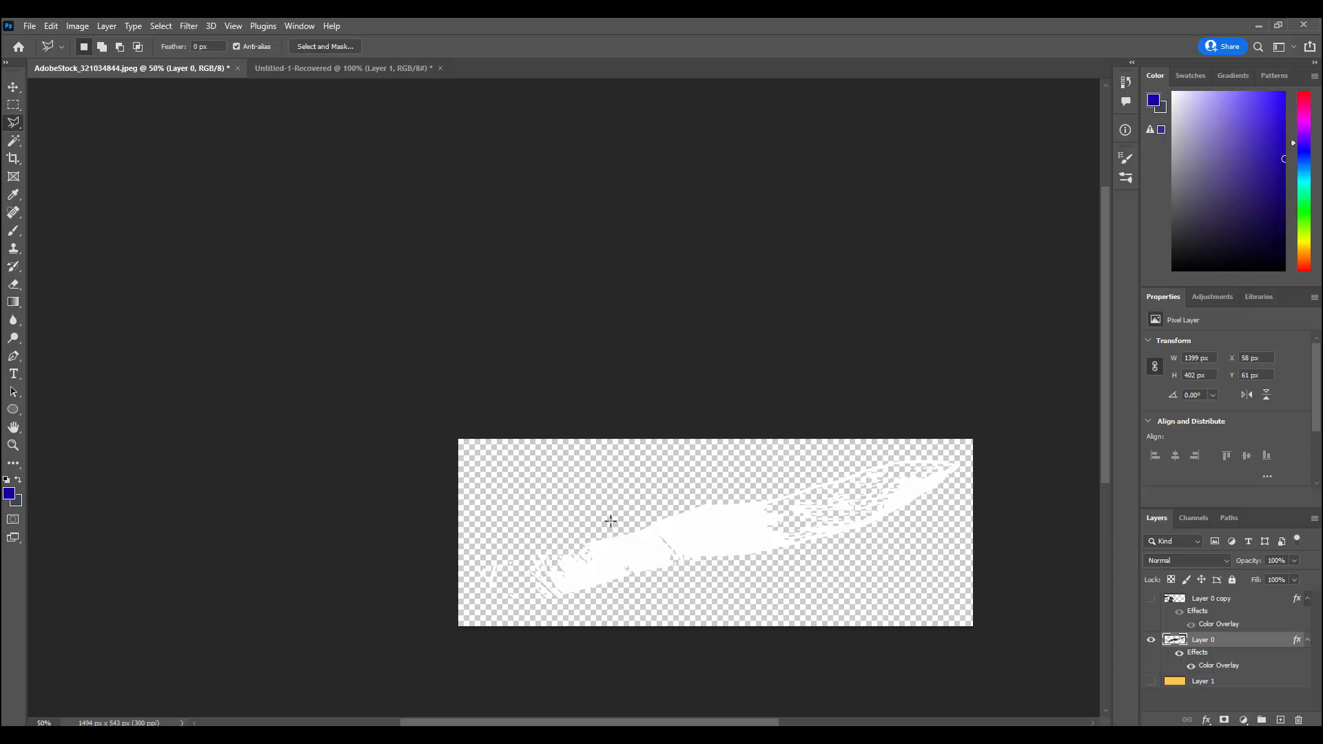
click(678, 503)
click(648, 532)
click(682, 558)
click(684, 577)
click(623, 602)
click(568, 614)
click(526, 611)
click(486, 598)
click(467, 558)
click(482, 528)
click(525, 508)
click(602, 487)
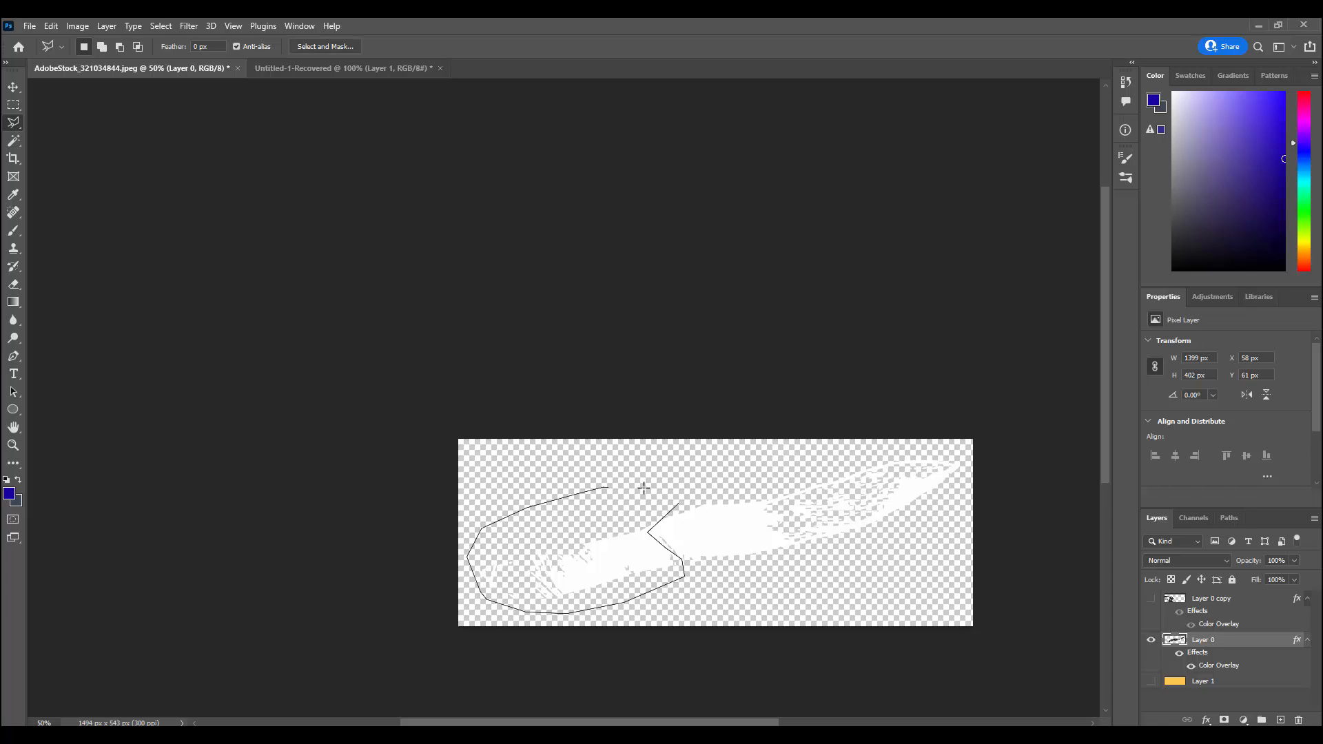
click(661, 487)
click(679, 503)
key(Delete)
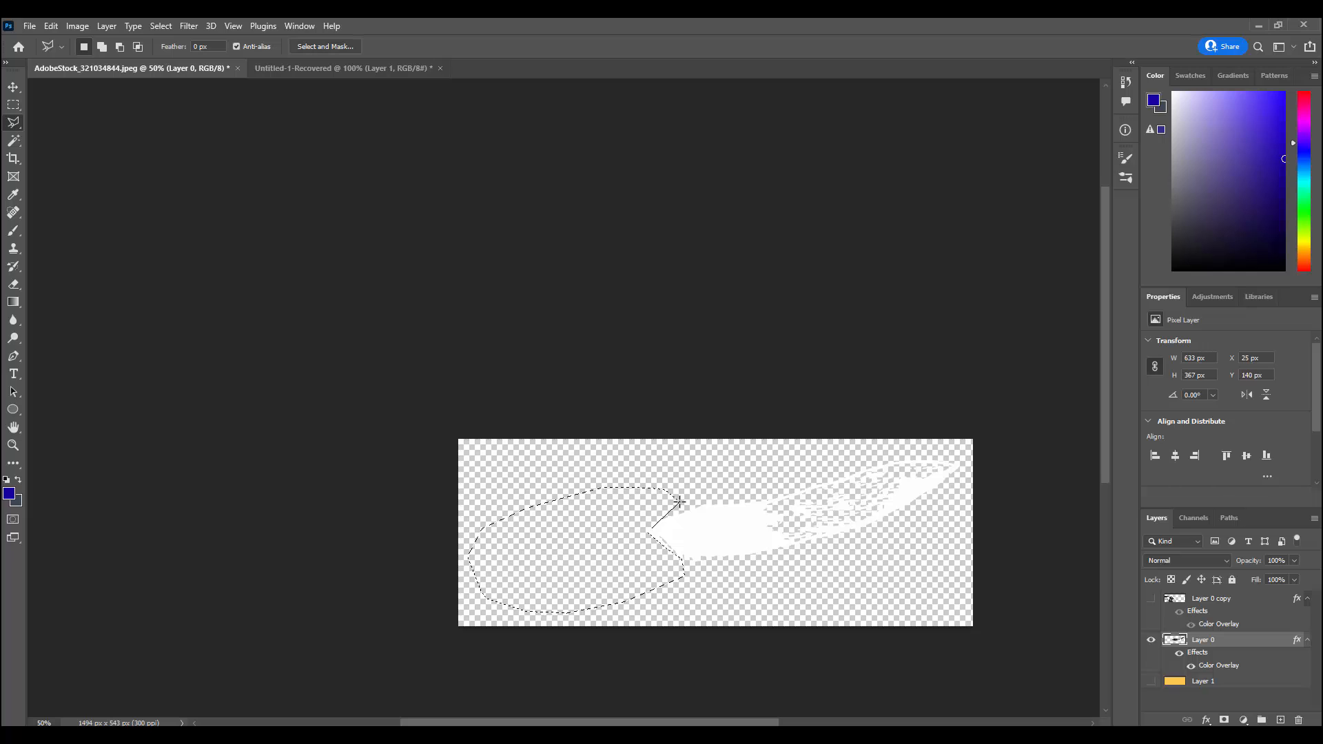
key(ctrl+d)
key(v)
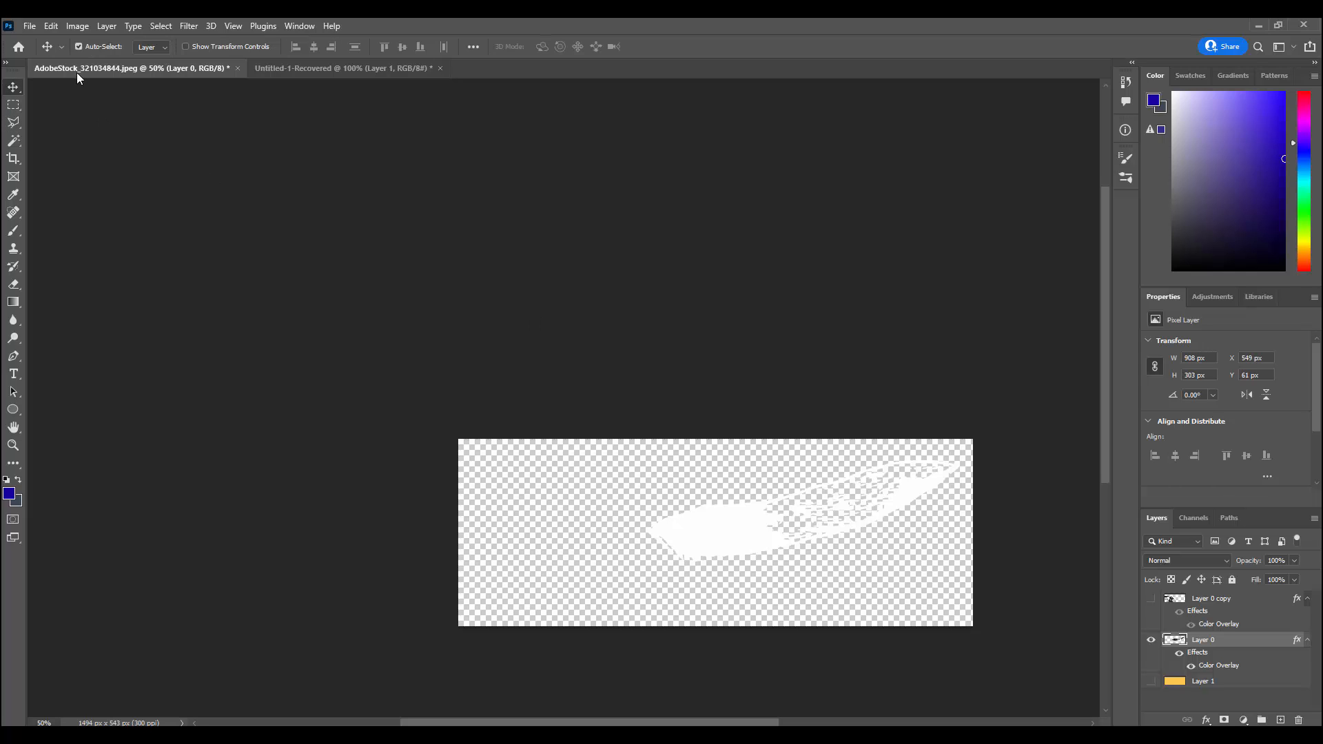
Step: Export the trimmed tail as a PNG named DOG3 in the Week 4 Content folder
click(30, 26)
mouse_move(150, 241)
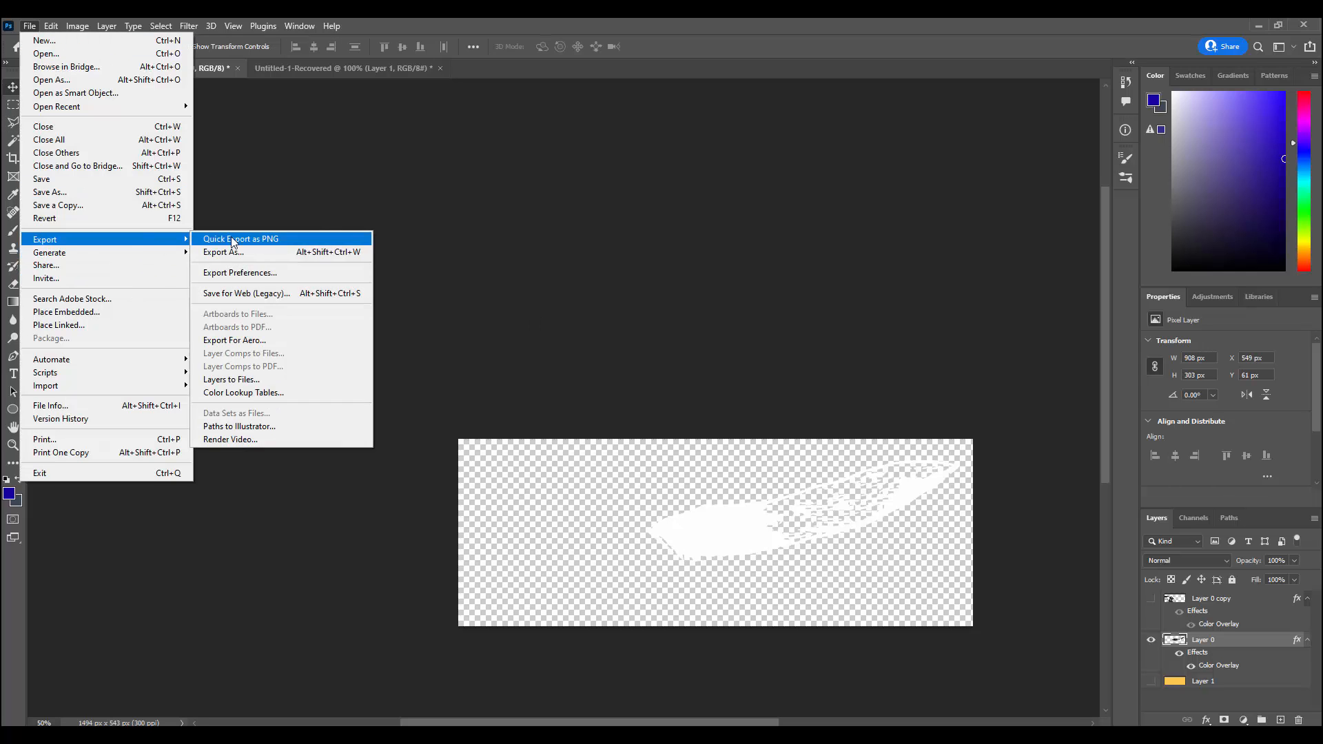
click(233, 240)
text(DOG3)
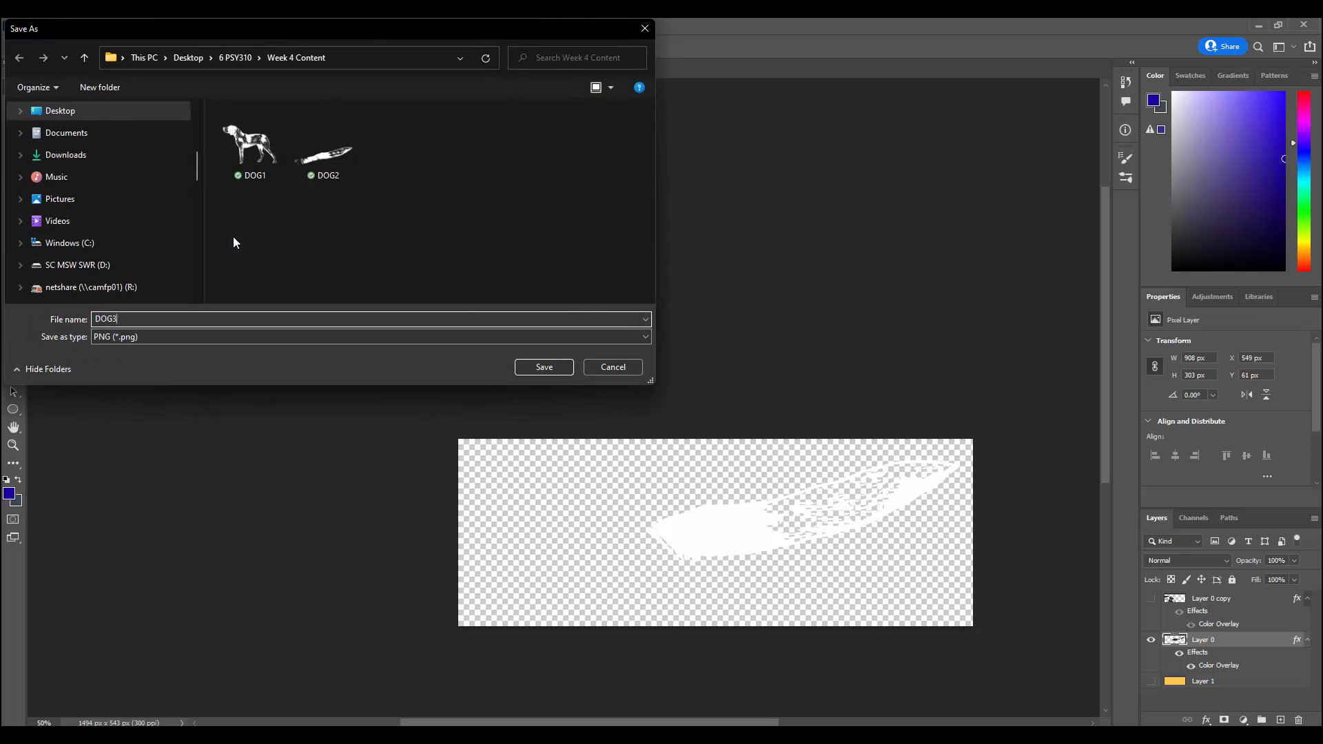
key(Return)
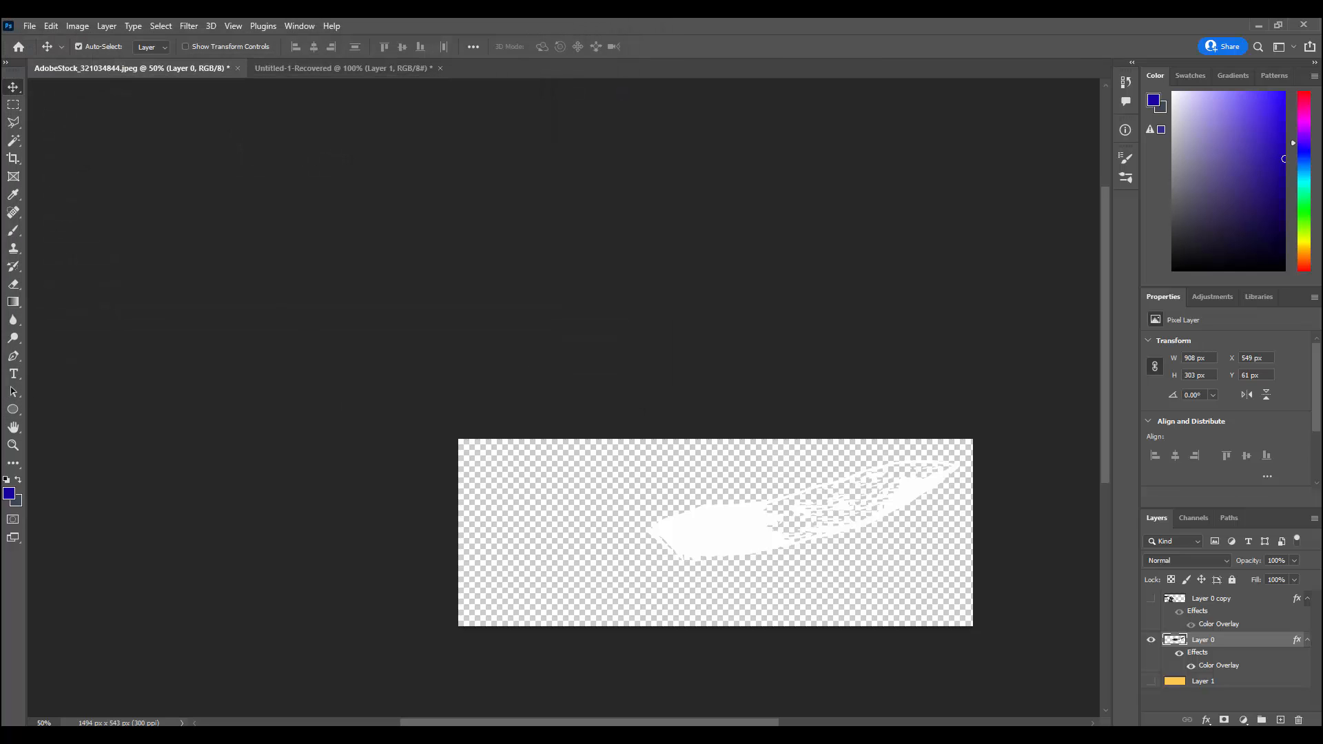
Step: Switch to Camtasia and place DOG3.png on Track 6 so that it overlaps the playhead at about 2:13
key(alt+Tab)
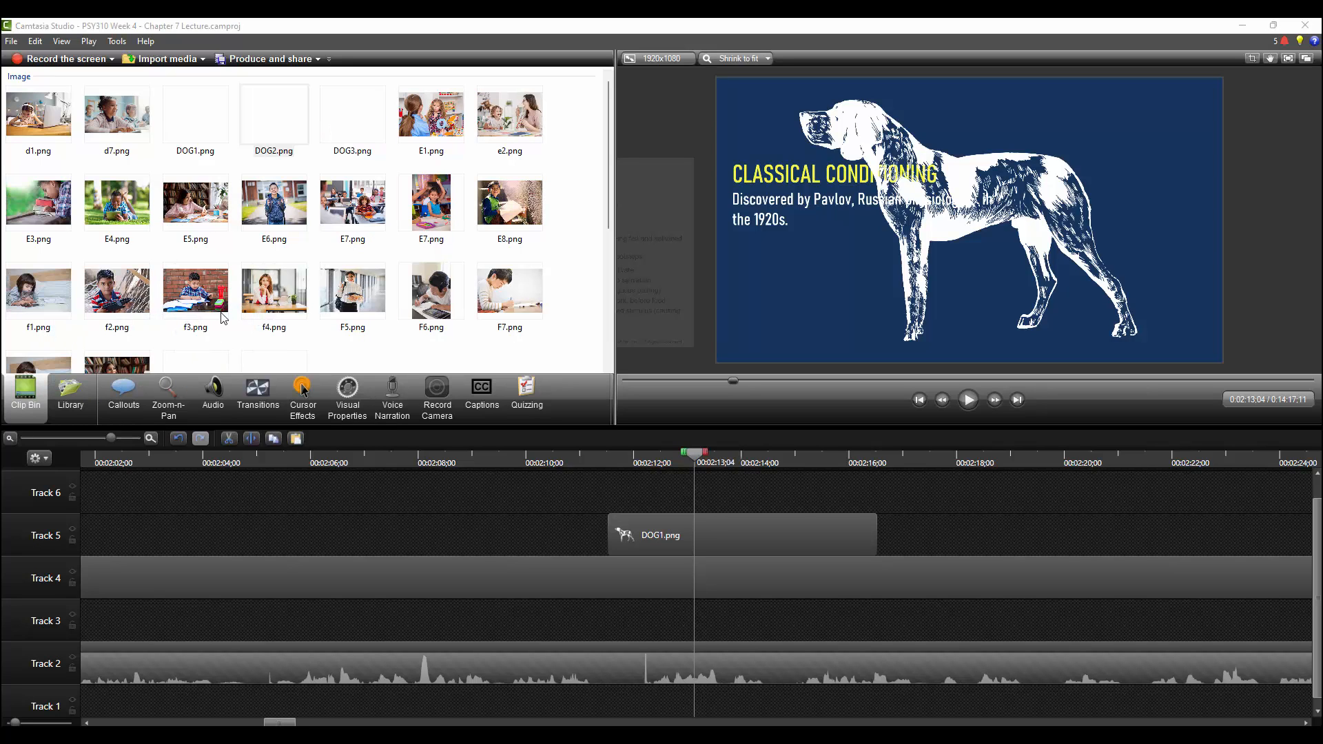
drag(750, 492, 751, 492)
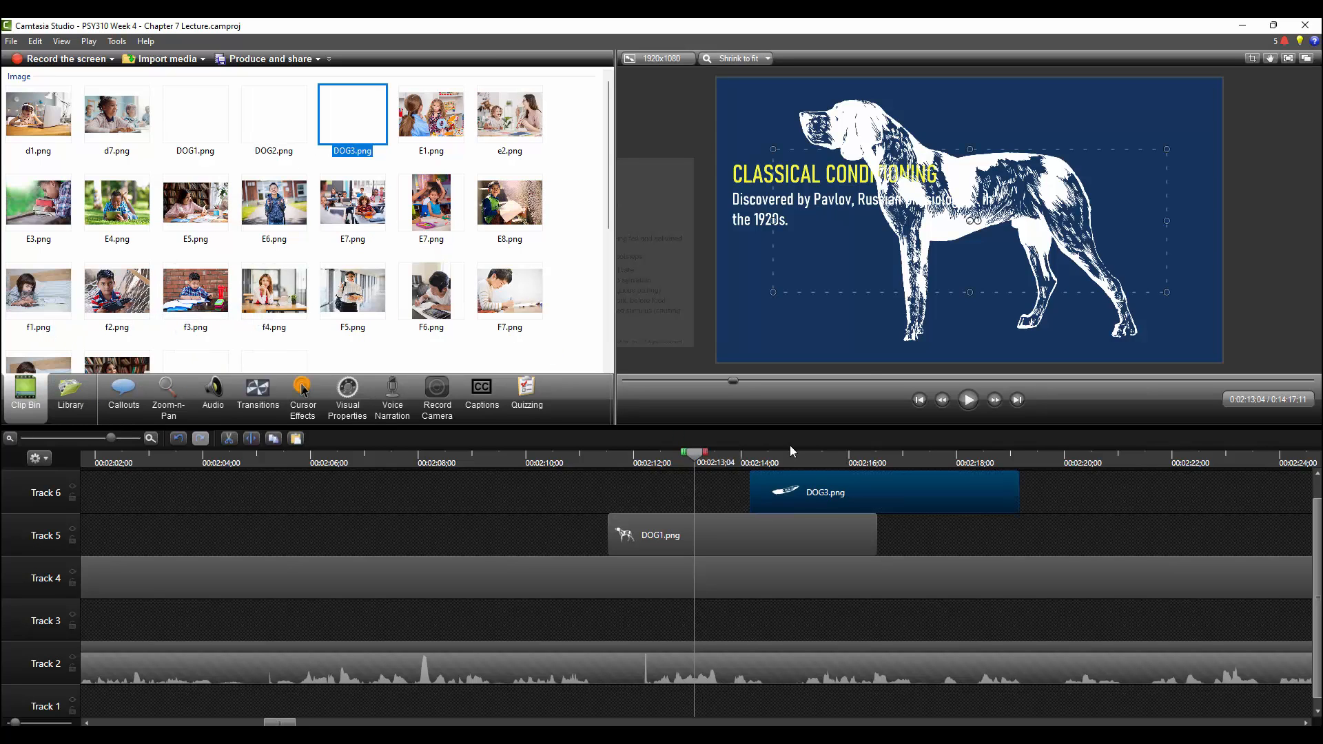
click(956, 228)
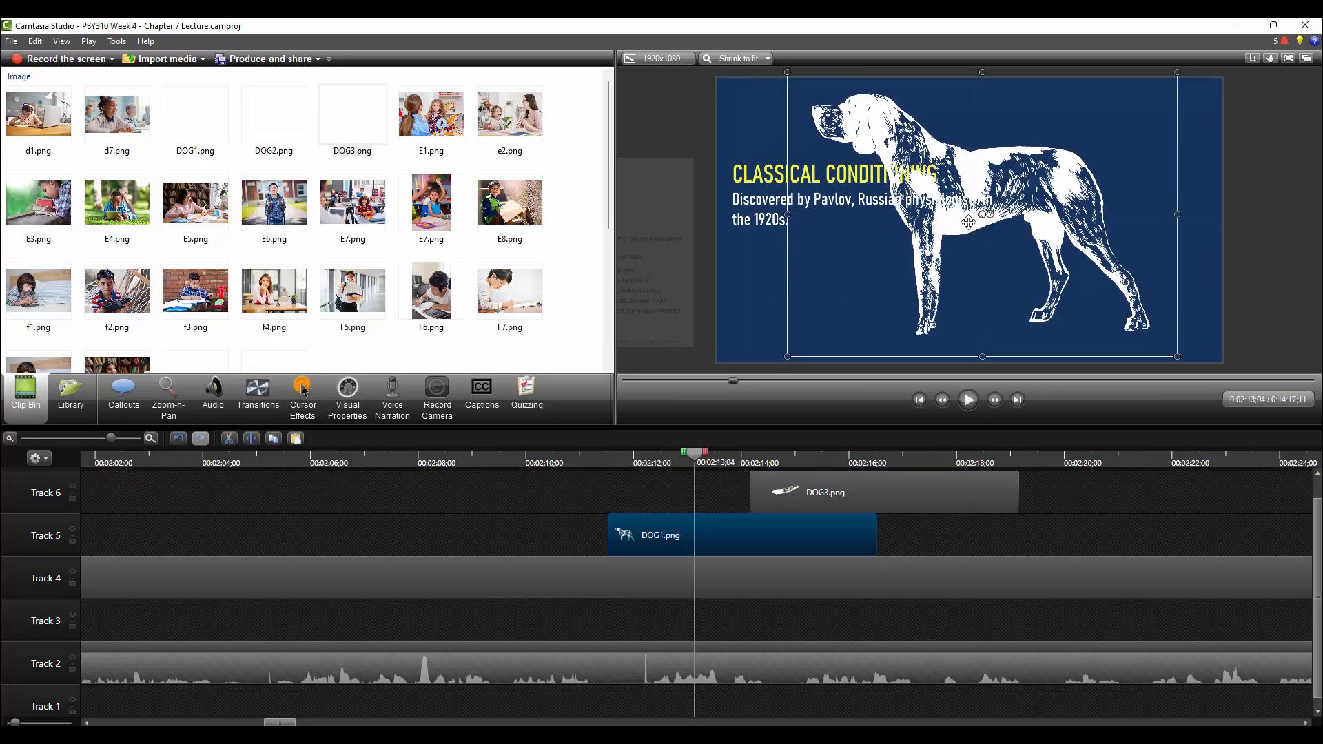
drag(845, 494, 780, 495)
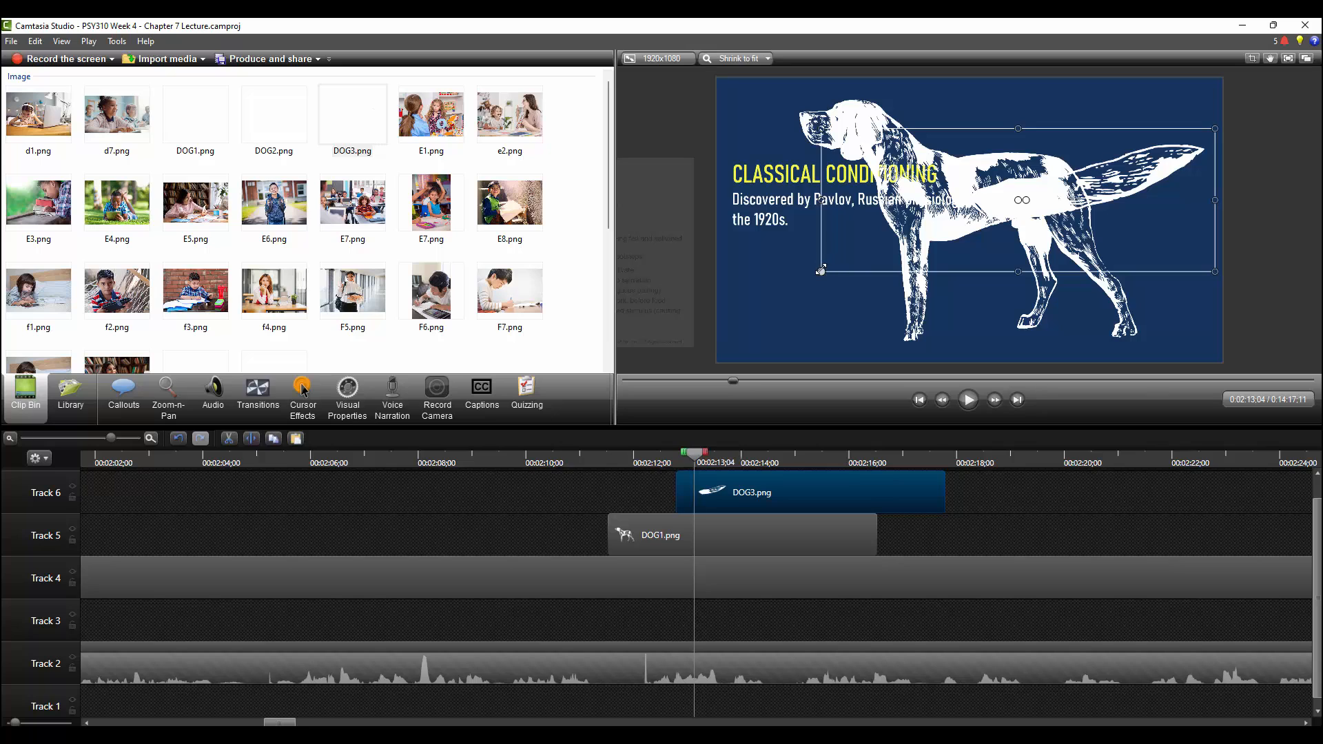
Step: Scale down the DOG3 tail, rotate it upward on the dog's rump, and align its clip start with DOG1.png on Track 5
drag(823, 265, 1077, 152)
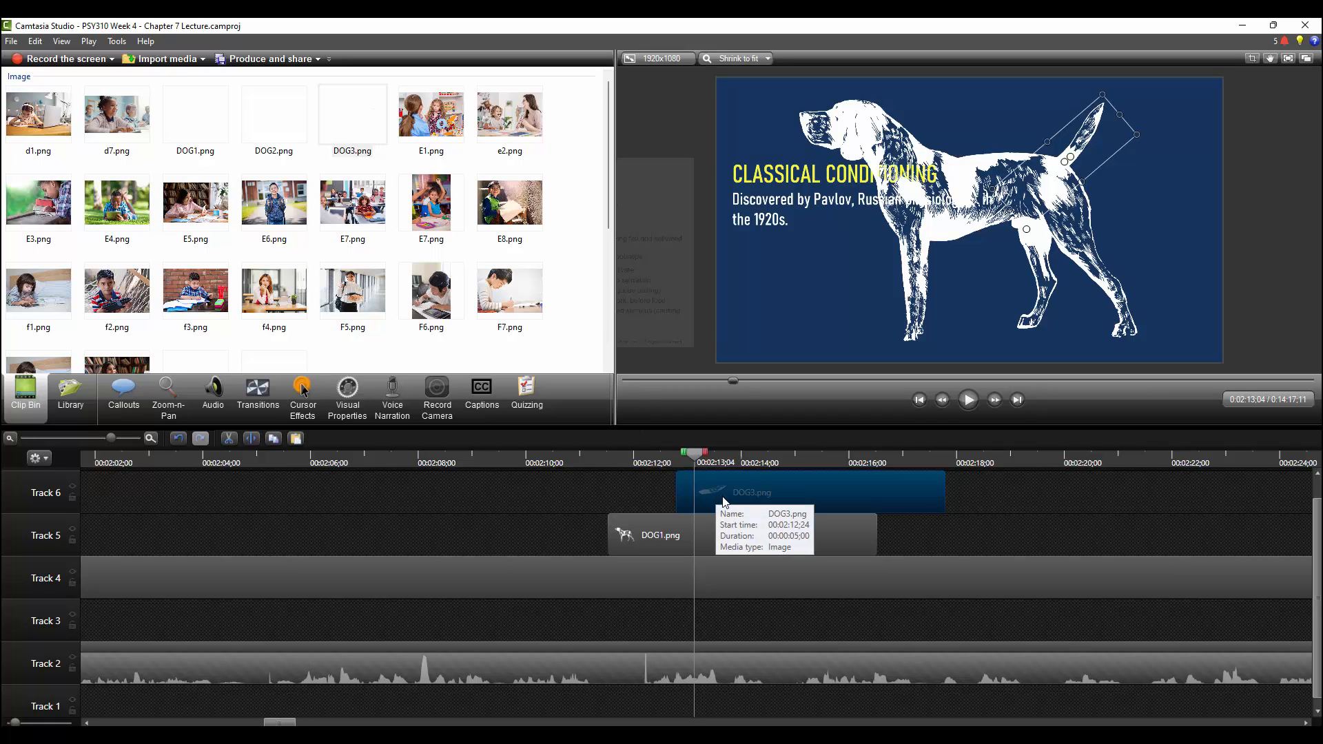
drag(733, 500, 656, 472)
click(606, 458)
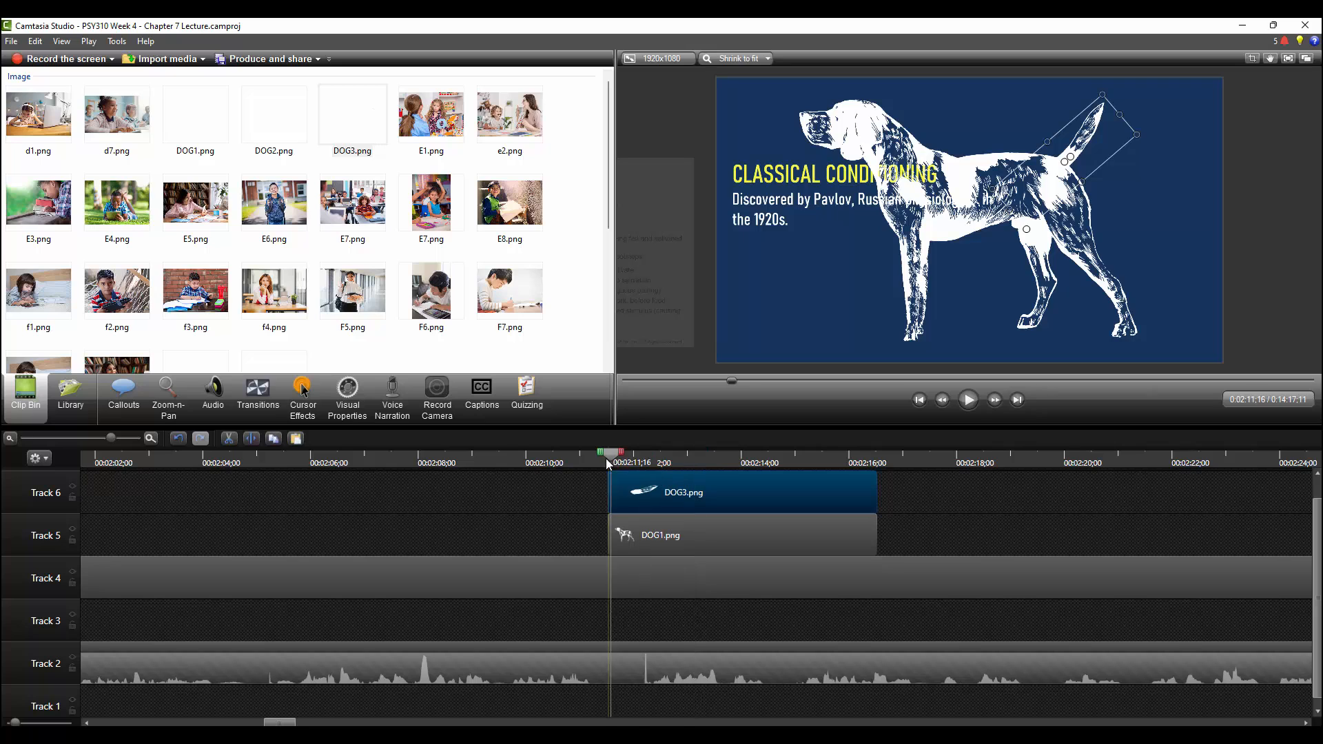
Step: Select the DOG3.png and DOG1.png clips together, scale them to about half size and shift them toward the slide's right edge
drag(918, 521, 824, 494)
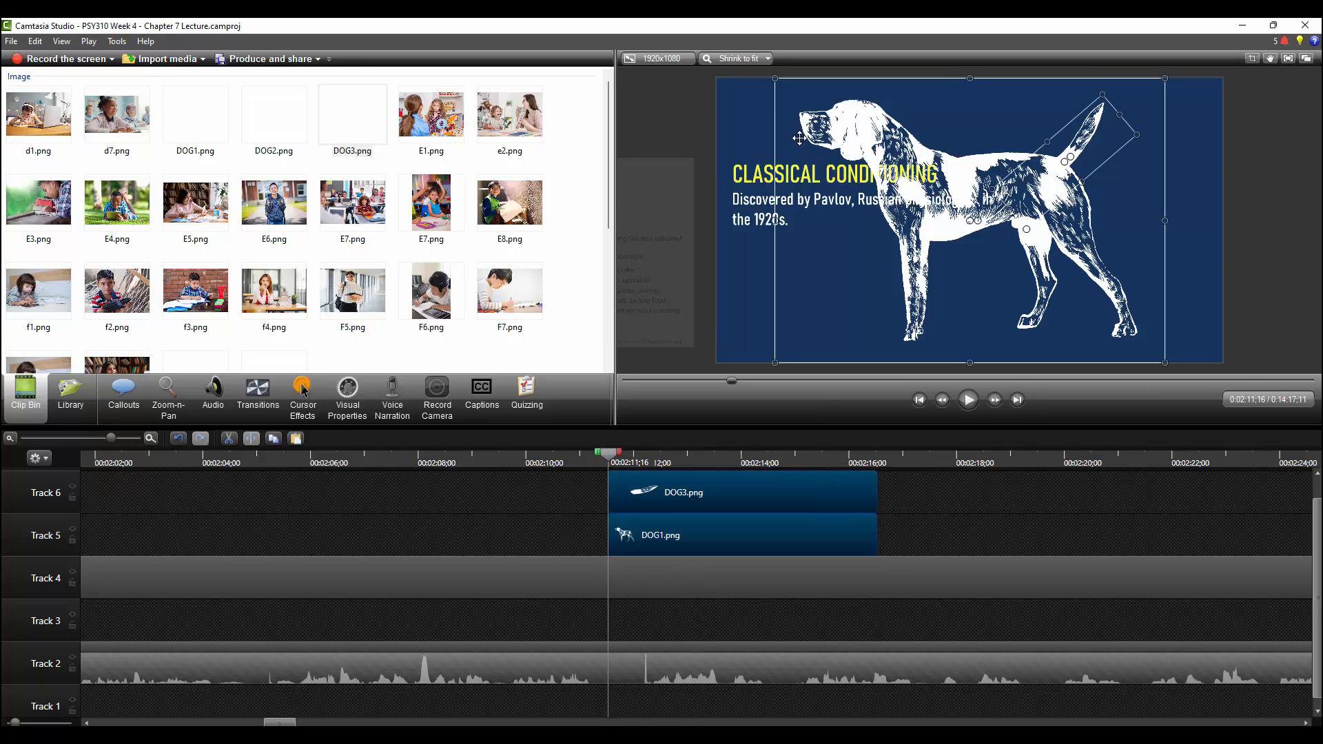
drag(775, 79, 980, 218)
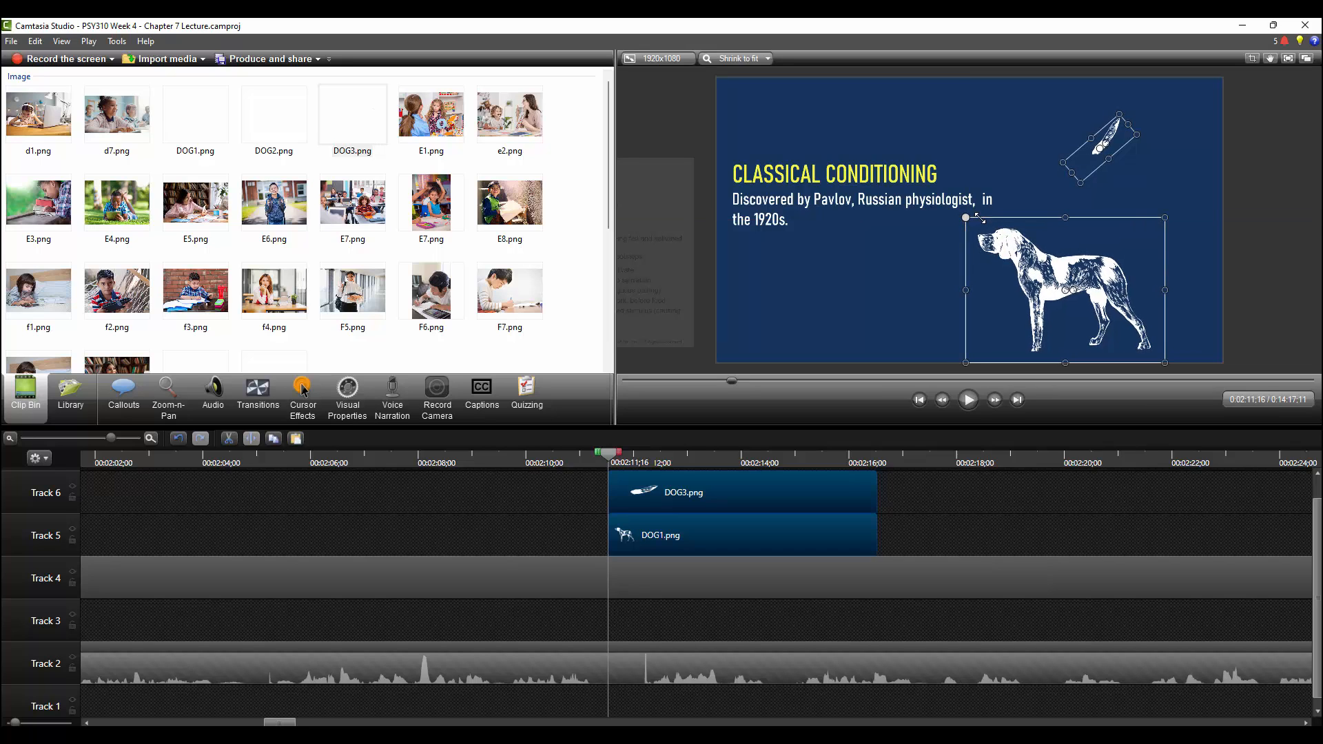
drag(1030, 254, 1052, 254)
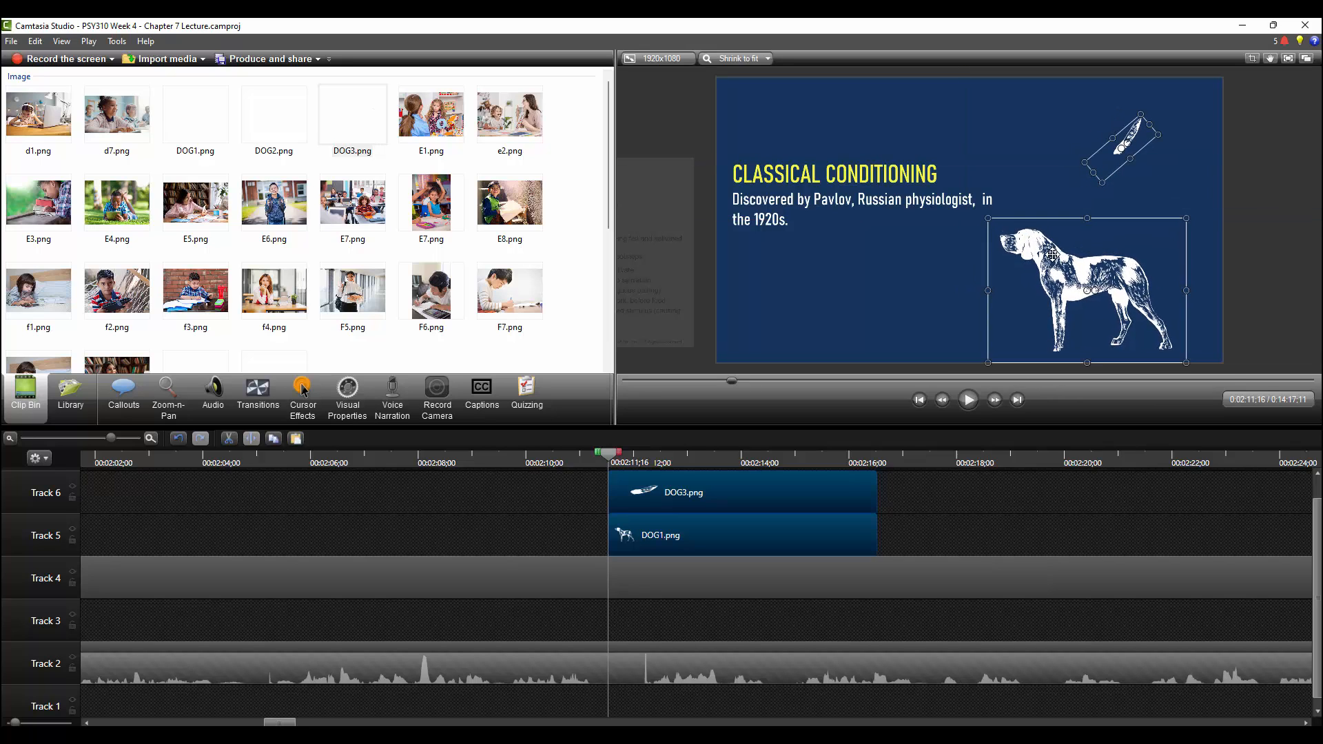
Step: Reattach the DOG3 tail alone to the smaller dog's rump and rotate it to a lower angle
click(892, 522)
click(1121, 146)
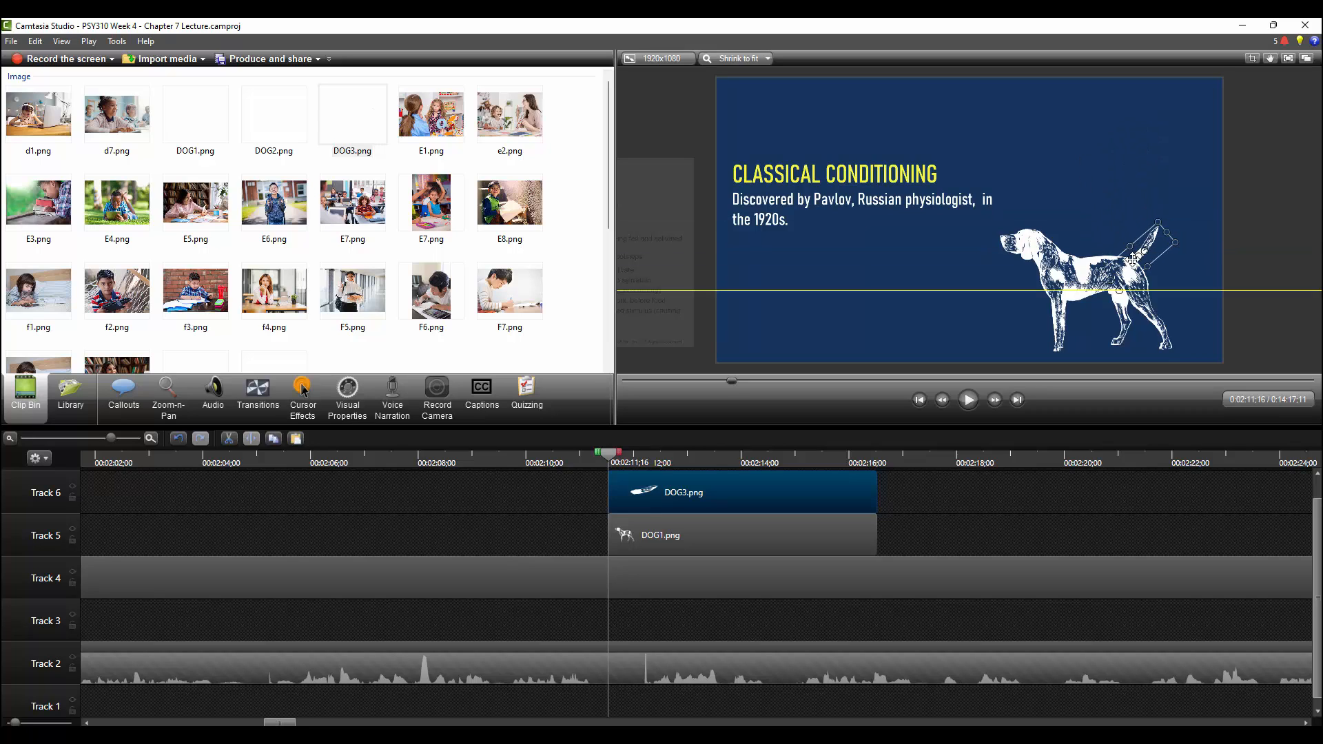
click(1193, 269)
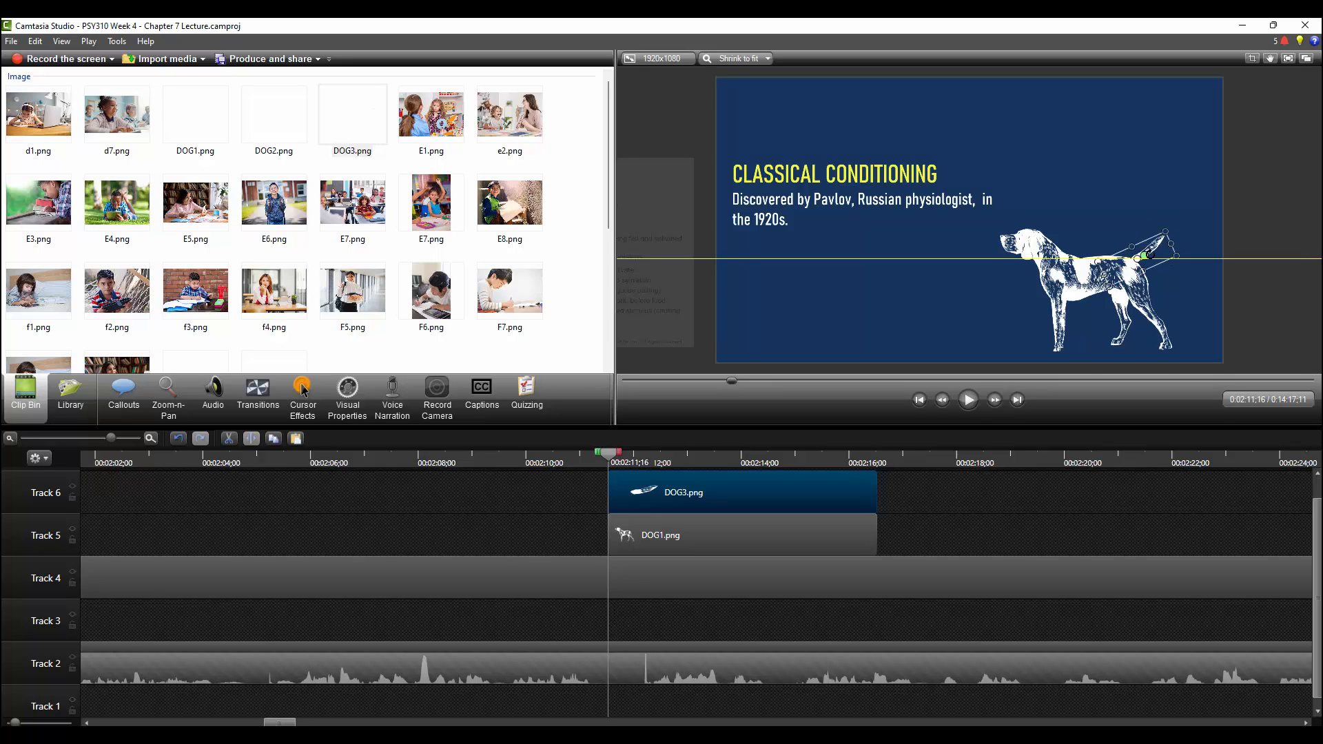
scroll(1154, 264, up, 1)
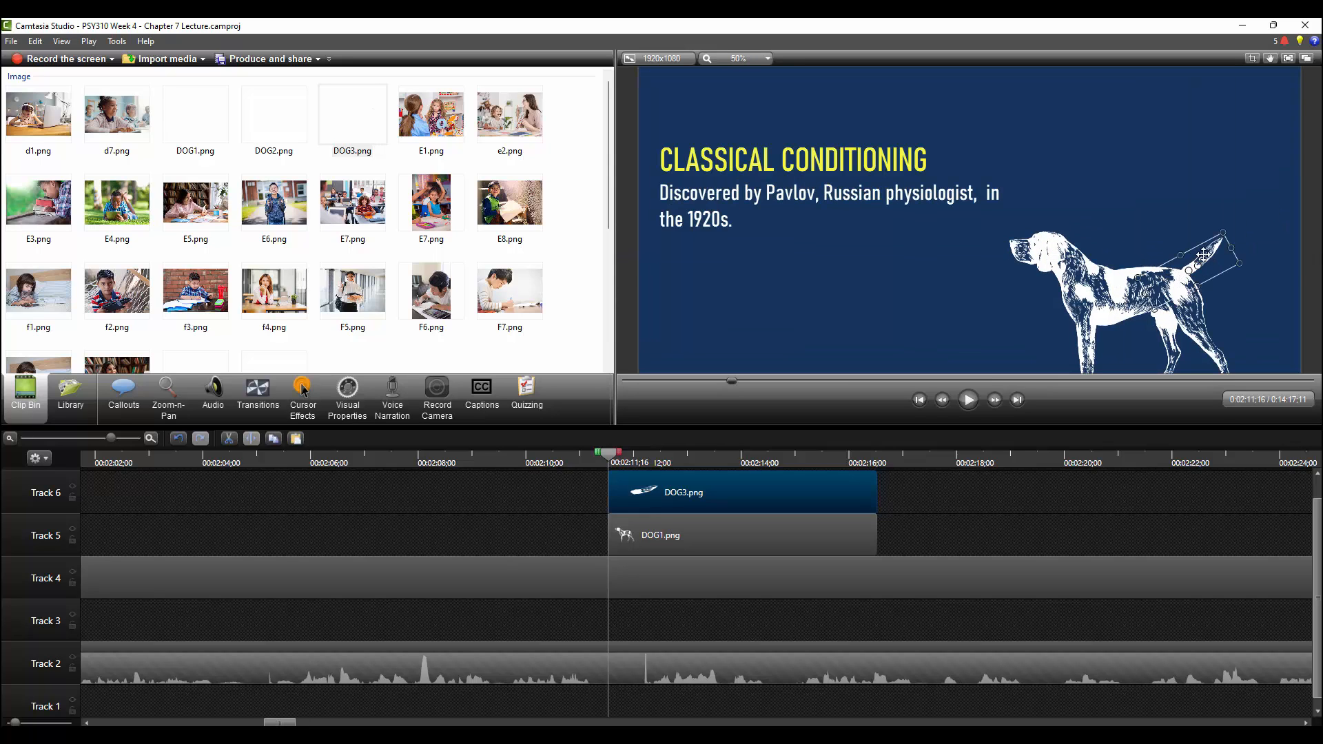